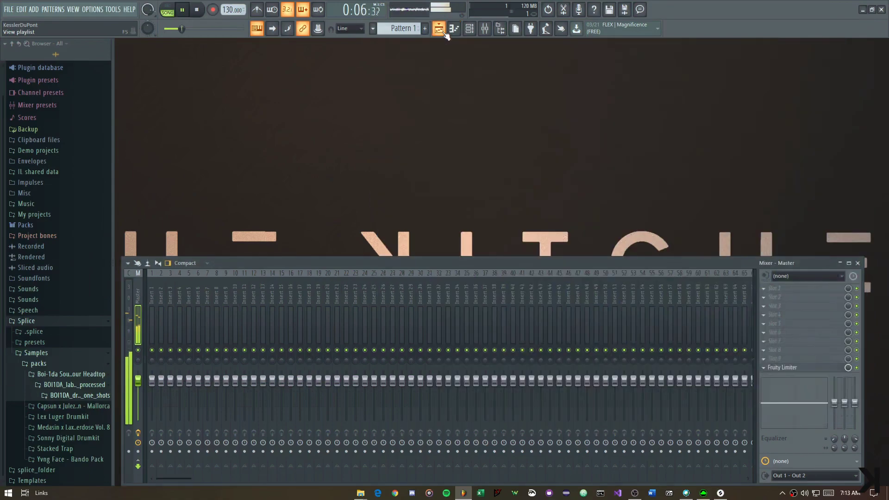
# Show the playlist, the mixer and the channel rack
pyautogui.click(439, 30)
pyautogui.click(484, 30)
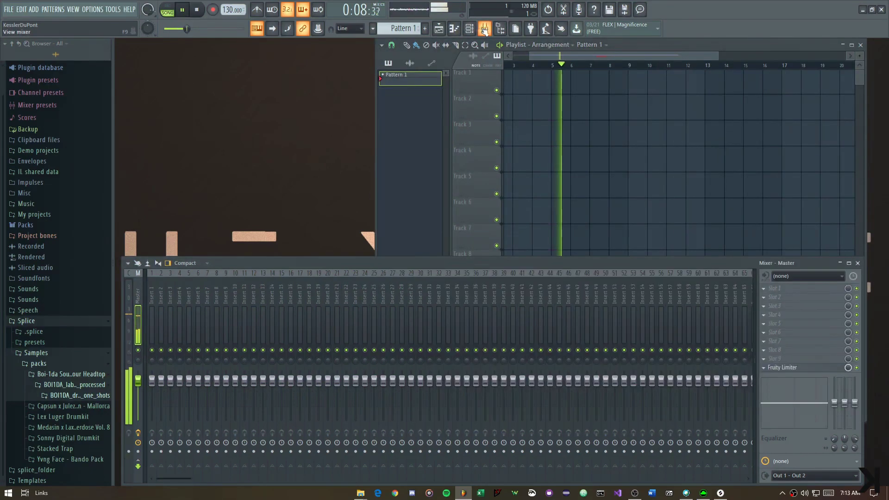
pyautogui.click(469, 31)
pyautogui.click(196, 48)
# Select the Clap channel in the channel rack and stop playback
pyautogui.click(186, 76)
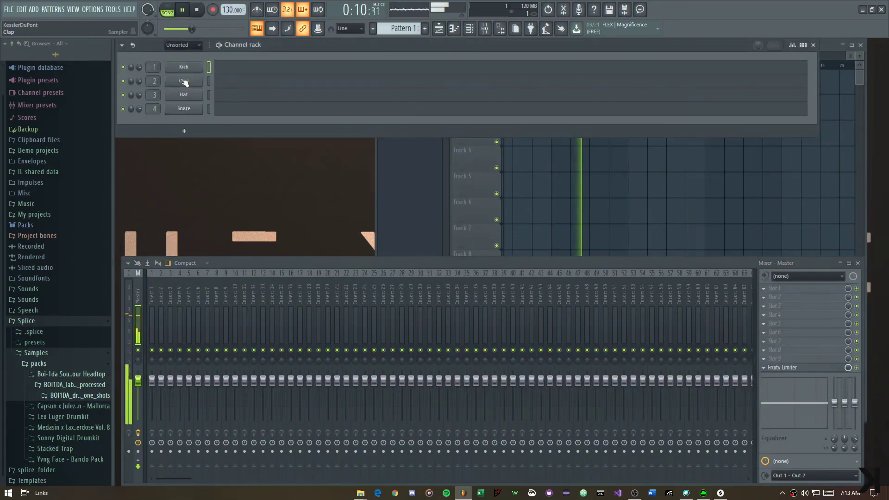
pyautogui.click(185, 82)
pyautogui.click(184, 81)
pyautogui.press('space')
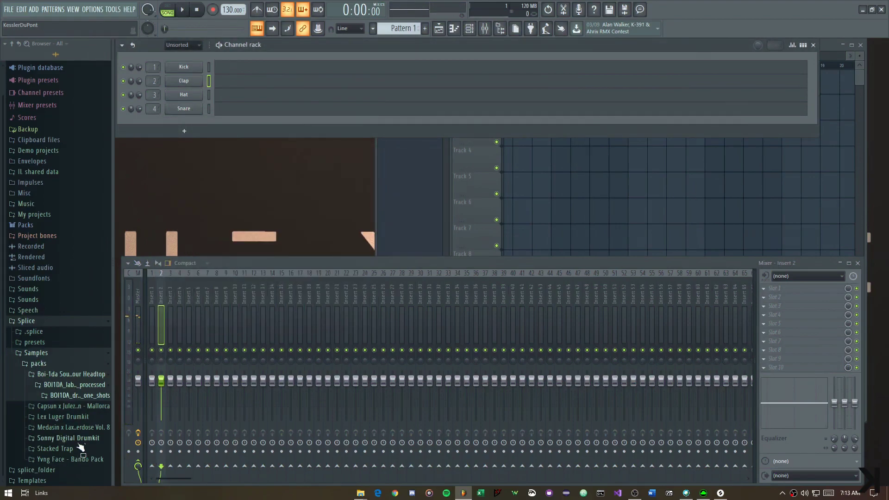
# Expand the Boi-1da one-shots folder and the Music folder in the file browser
pyautogui.click(87, 399)
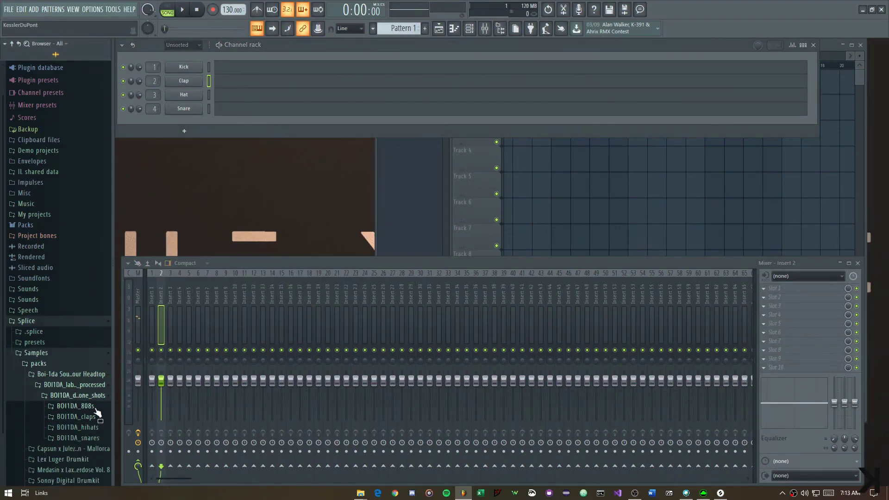
pyautogui.scroll(1, 41, 291)
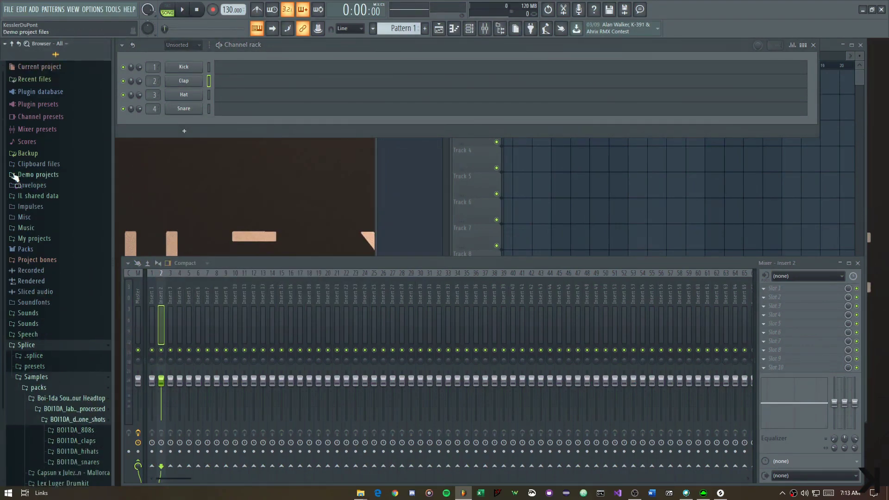
pyautogui.click(27, 228)
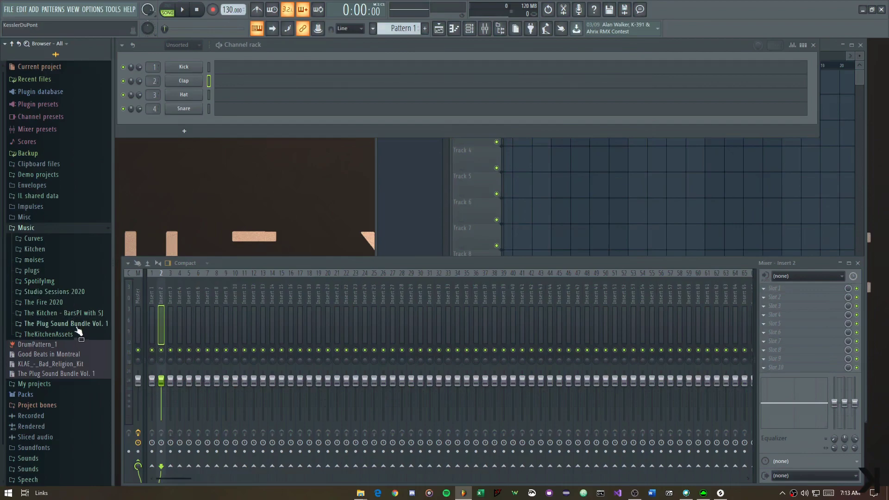
# Start saving the project as a new file and name it Somebody type beat
pyautogui.click(9, 10)
pyautogui.click(31, 68)
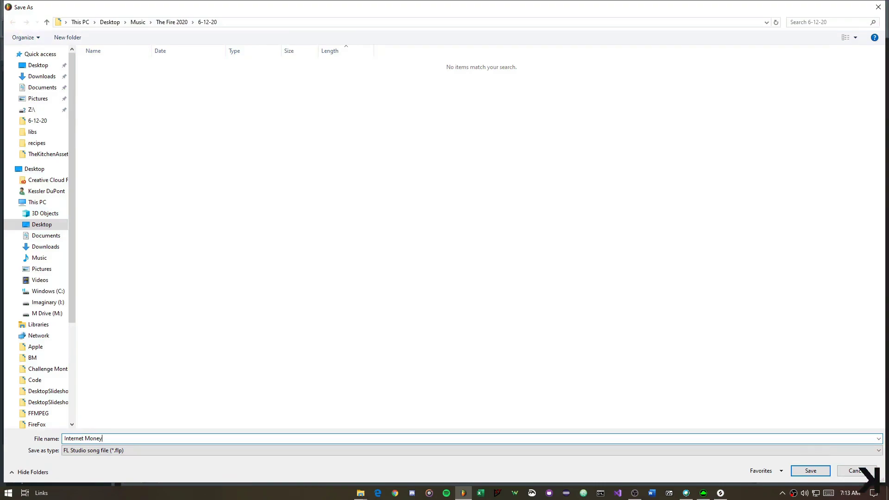
pyautogui.write('t')
pyautogui.press('BackSpace')
# Create a folder named 6-19-20 inside The Fire 2020 and open it as the save location
pyautogui.click(172, 22)
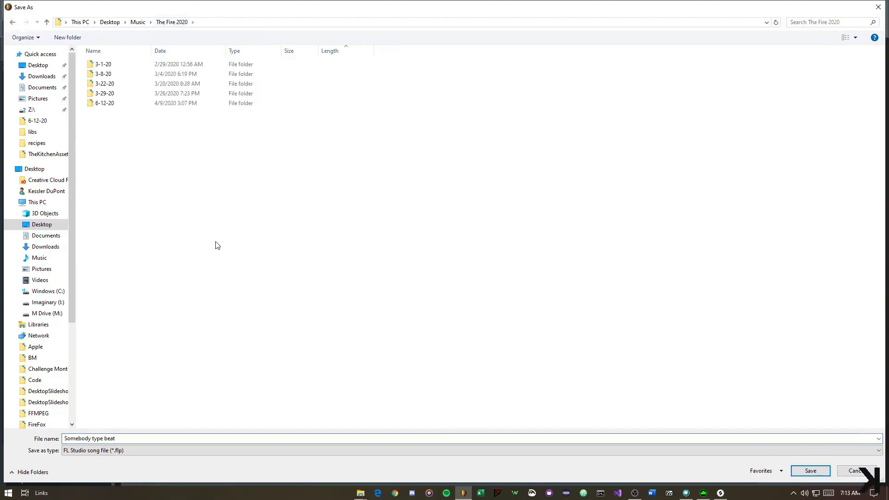
pyautogui.hotkey('ctrl', 'shift', 'n')
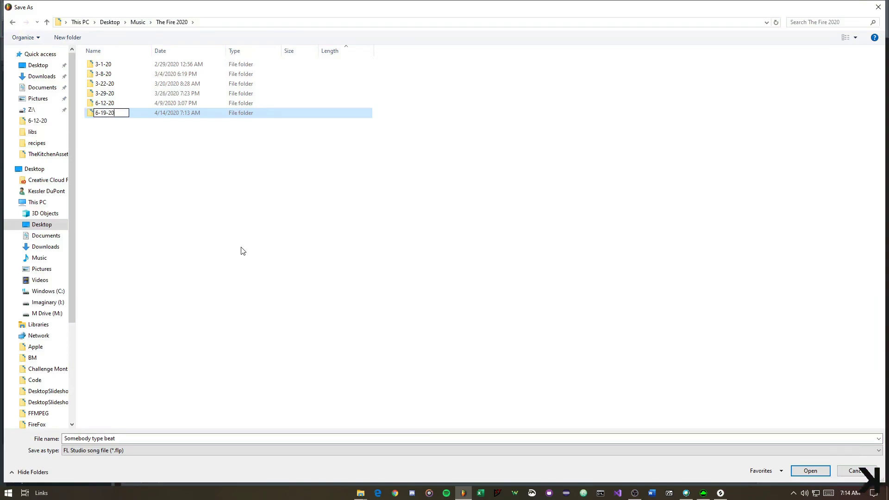
pyautogui.press('Return')
# Choose the zipped song file type and save the project
pyautogui.click(796, 451)
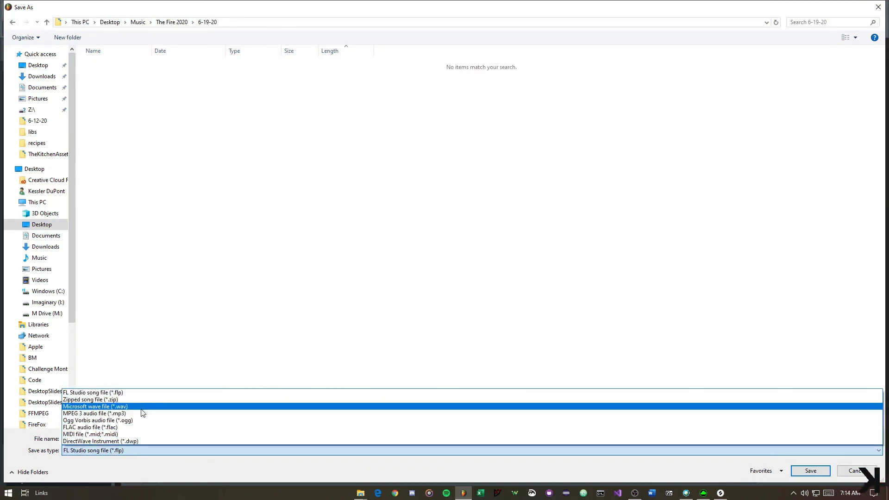
pyautogui.click(145, 407)
pyautogui.click(810, 471)
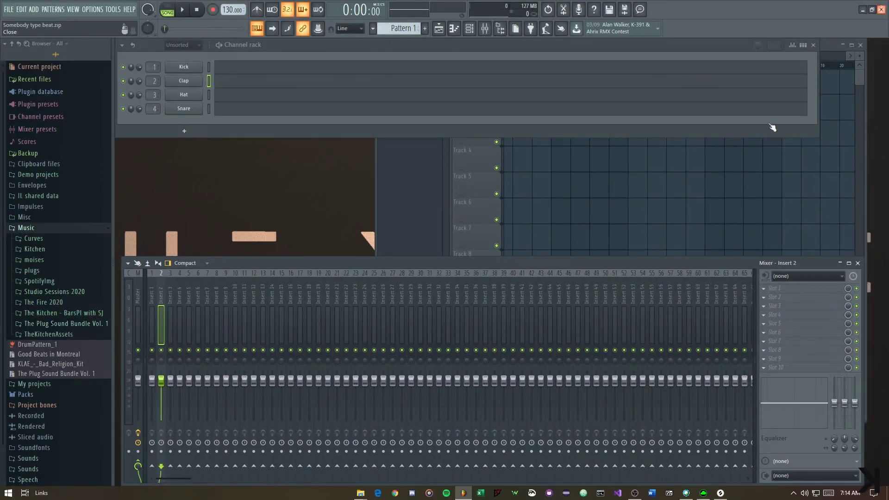
# Relaunch FL Studio and reopen the recent project Somebody type beat.zip
pyautogui.click(463, 493)
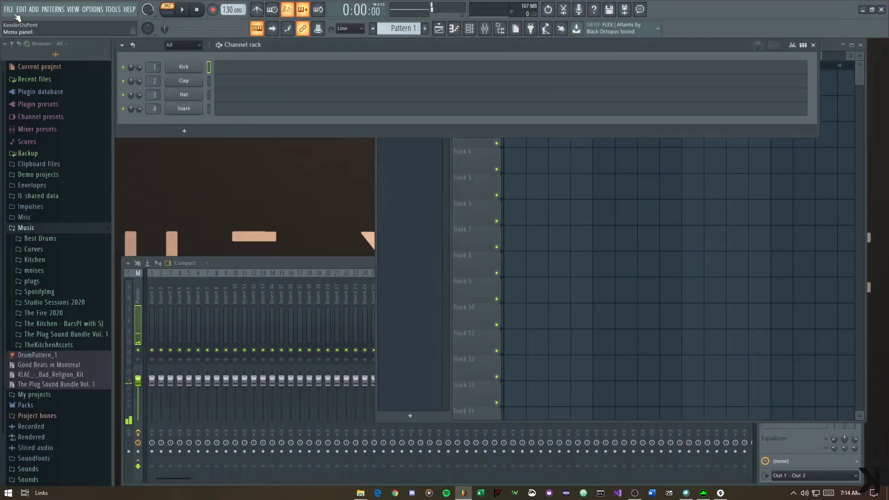
pyautogui.click(16, 13)
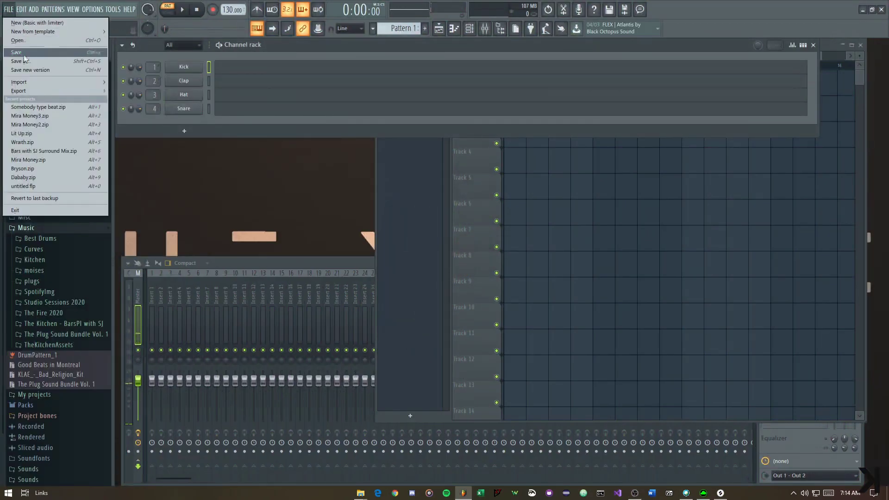
pyautogui.click(54, 109)
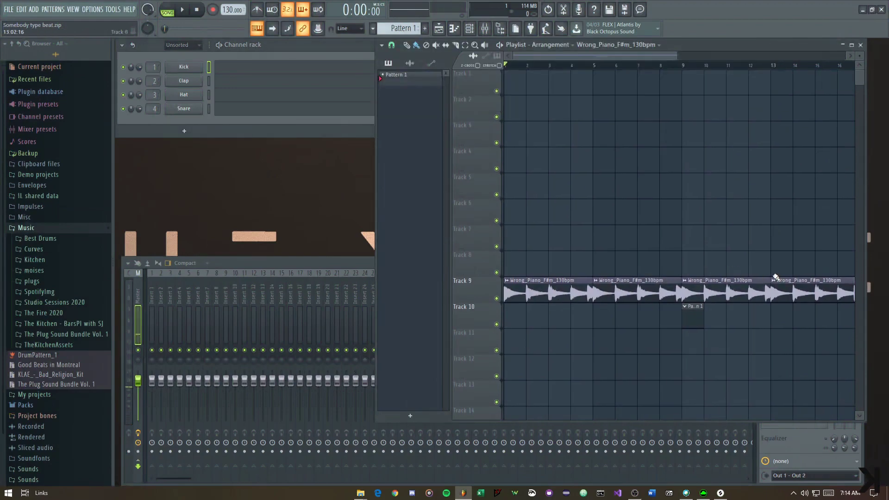
pyautogui.press('space')
# Browse the Boi1da and Stacked Trap folders inside Music's Best Drums folder
pyautogui.click(62, 240)
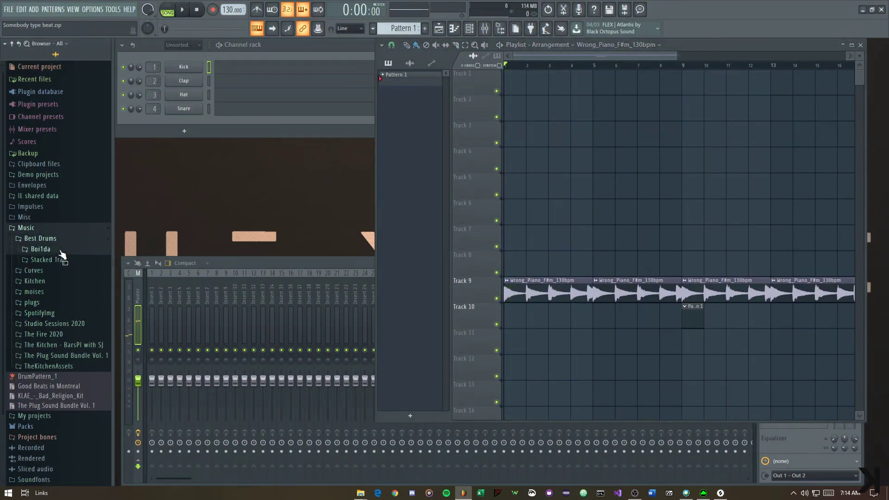
pyautogui.click(61, 251)
pyautogui.click(65, 260)
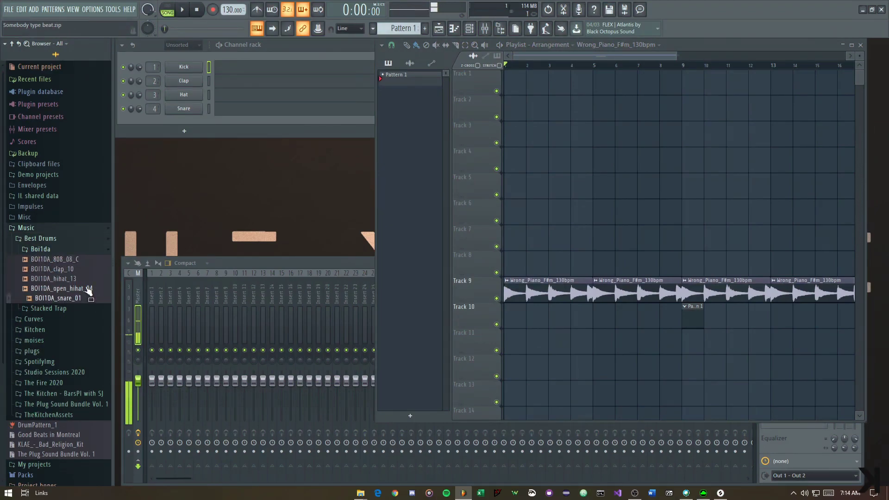
pyautogui.click(62, 249)
pyautogui.click(58, 260)
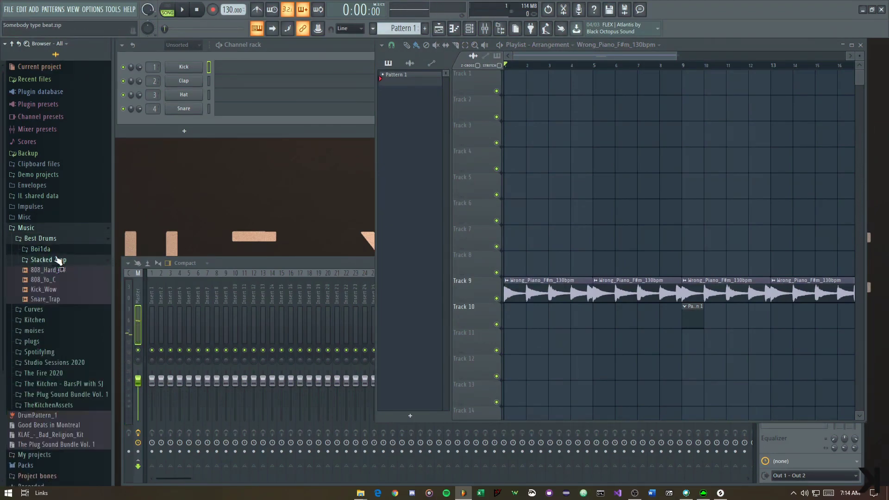
# Audition the 808_Yo_C, Kick_Wow and 808_Hard_C# samples over the piano loop
pyautogui.press('space')
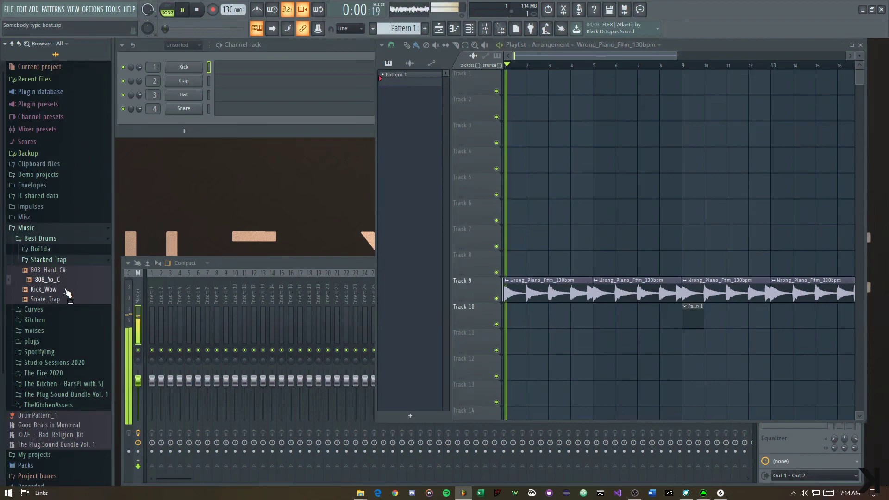
pyautogui.click(65, 271)
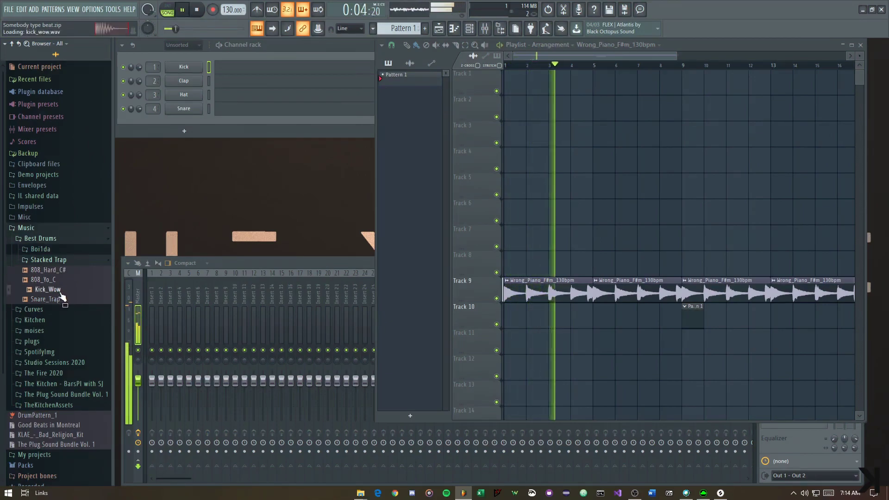
pyautogui.click(65, 271)
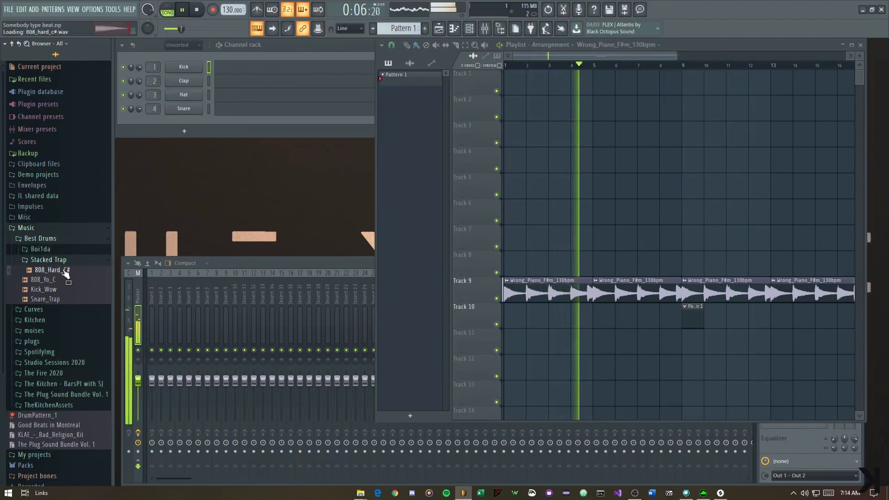
pyautogui.press('space')
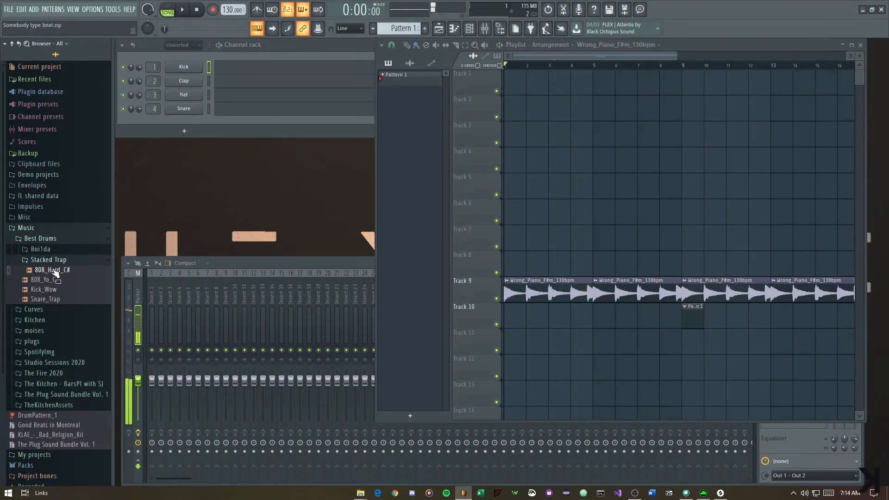
# Add the 808_Hard_C# sample as a new channel in the channel rack and set it to cut itself
pyautogui.moveTo(178, 114); pyautogui.dragTo(178, 120)
pyautogui.rightClick(181, 122)
pyautogui.click(220, 182)
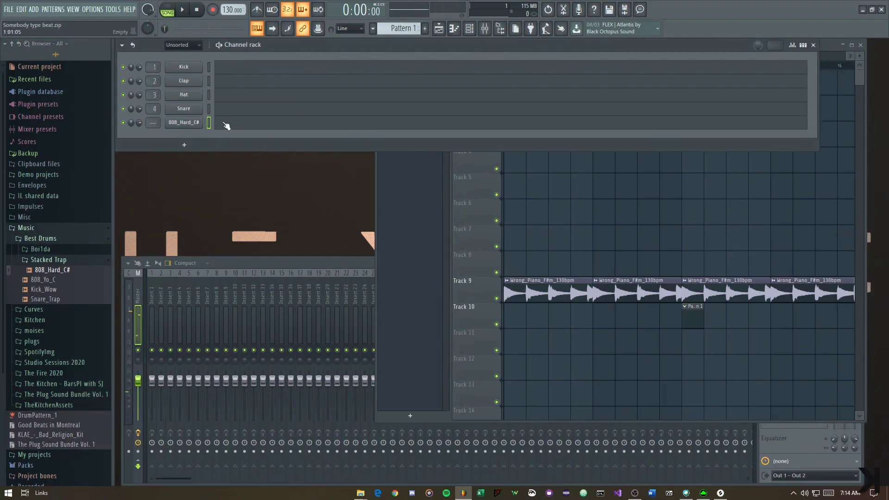
# Inspect the 808_Hard_C# channel's envelope, root note and sample settings
pyautogui.click(193, 123)
pyautogui.click(187, 139)
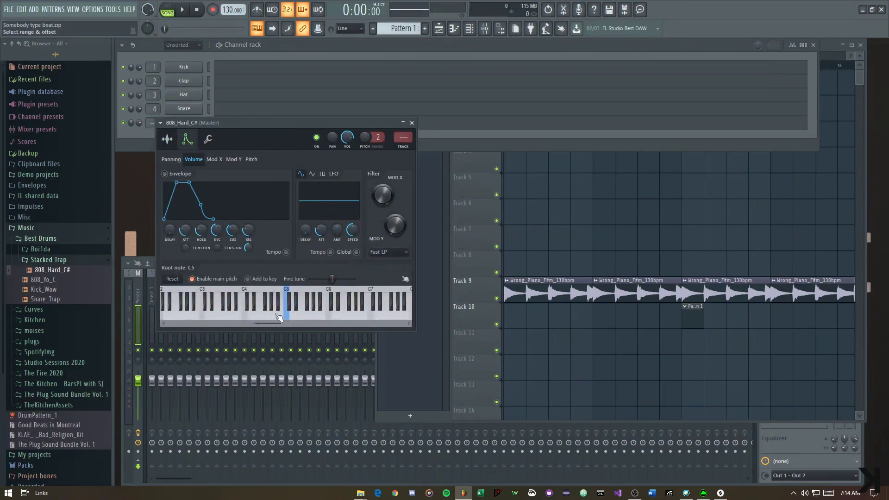
pyautogui.click(168, 139)
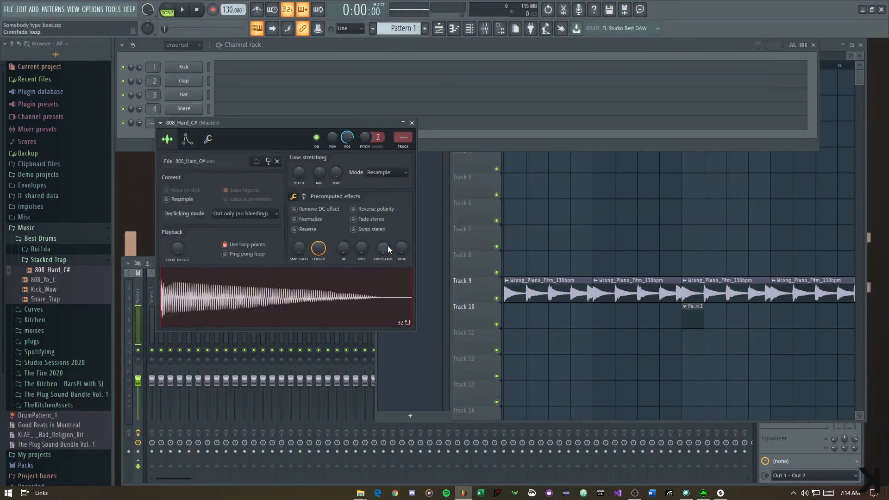
pyautogui.press('Escape')
# Play the arrangement from bar 9 and open the Pattern 1 clip on Track 10
pyautogui.press('space')
pyautogui.middleClick(693, 218)
pyautogui.press('space')
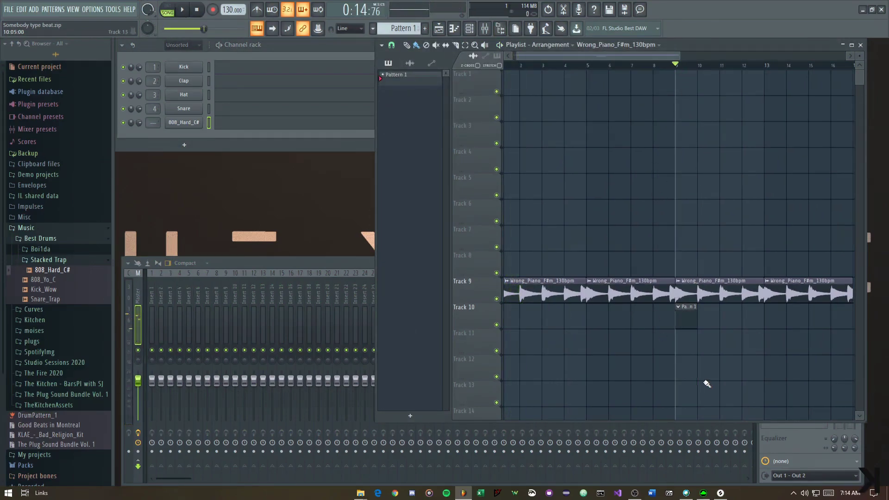
pyautogui.press('space')
pyautogui.doubleClick(688, 310)
pyautogui.click(246, 114)
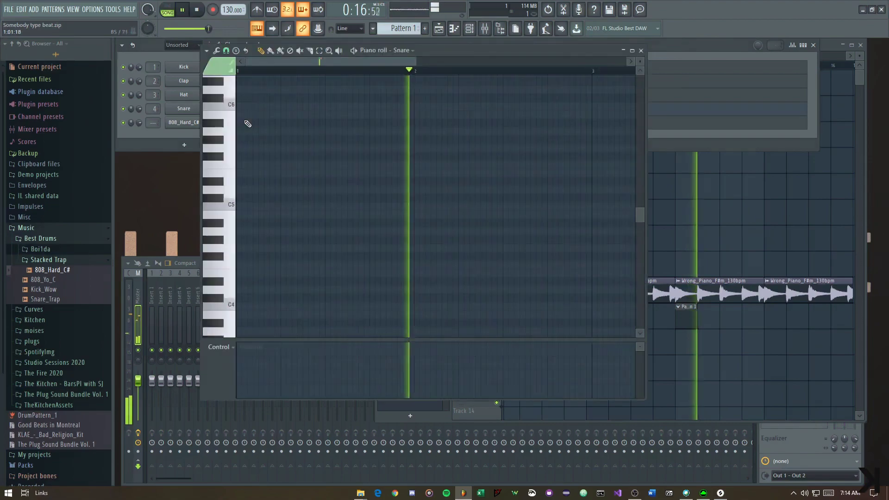
pyautogui.press('F7')
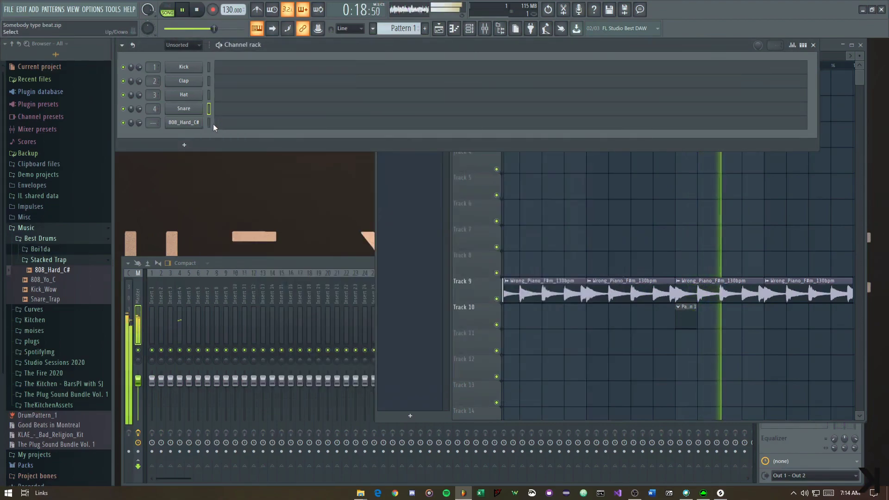
pyautogui.click(199, 122)
pyautogui.press('Escape')
# Delete the Snare, Kick, Clap and Hat channels from the channel rack
pyautogui.rightClick(190, 111)
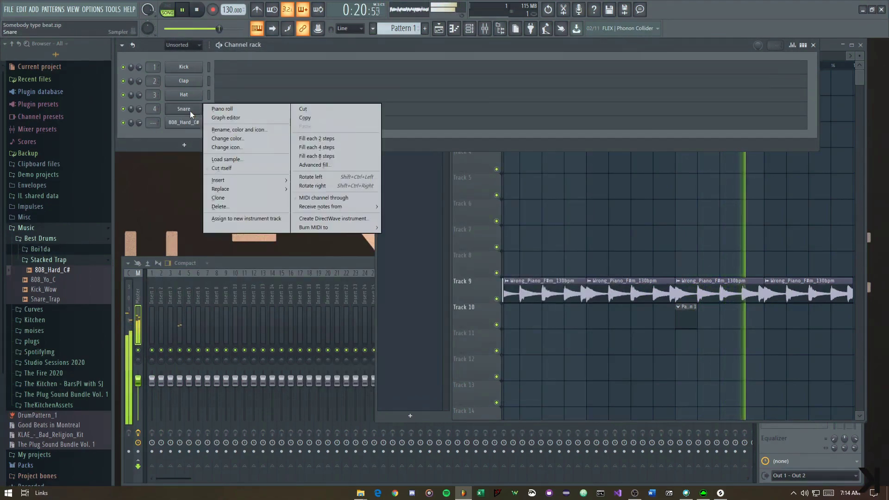
pyautogui.press('d')
pyautogui.press('Return')
pyautogui.rightClick(183, 68)
pyautogui.press('d')
pyautogui.press('Return')
pyautogui.rightClick(183, 68)
pyautogui.press('d')
pyautogui.press('Return')
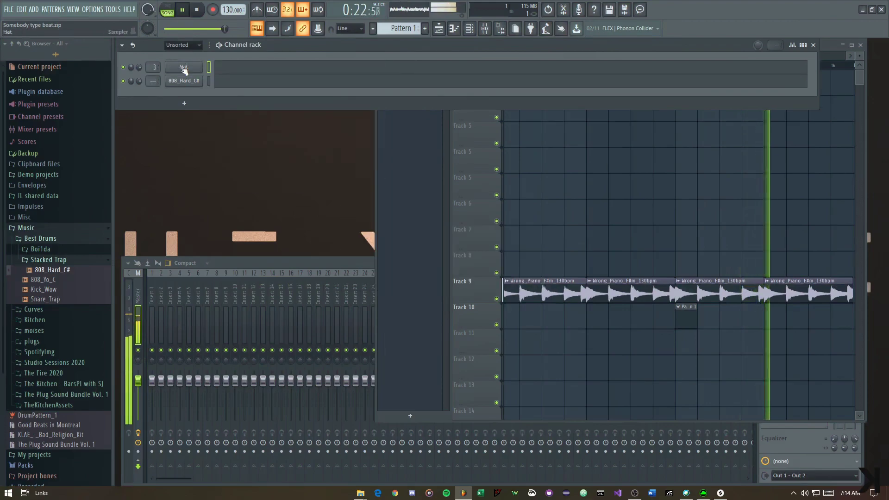
pyautogui.rightClick(184, 68)
pyautogui.click(219, 163)
# Stop playback and select the playlist time range from bar 9 to bar 17
pyautogui.press('space')
pyautogui.moveTo(721, 189); pyautogui.dragTo(604, 209)
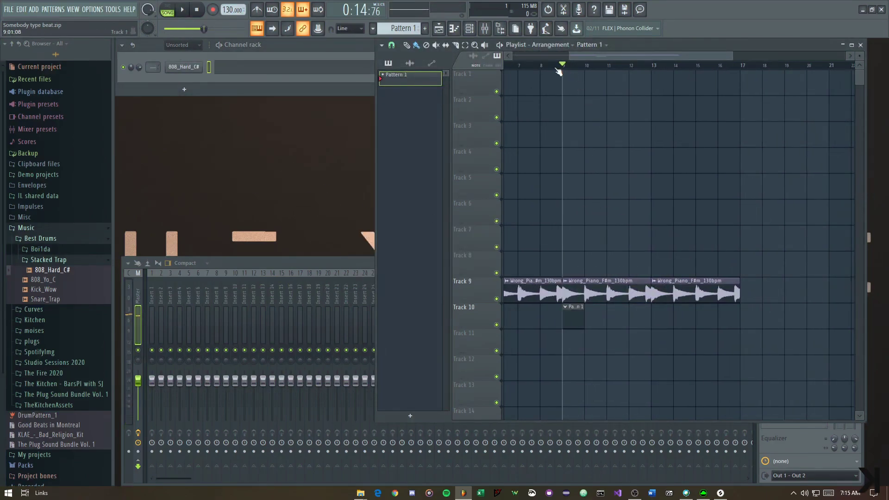
pyautogui.moveTo(566, 67); pyautogui.dragTo(725, 95)
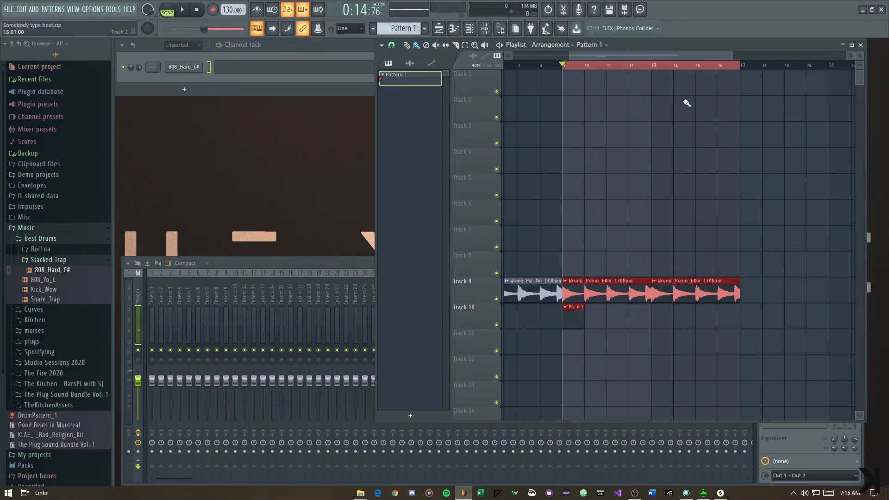
# Draw a one-bar F5 note in bar 1 of the 808_Hard_C# piano roll while the loop plays
pyautogui.press('F7')
pyautogui.press('space')
pyautogui.moveTo(258, 165); pyautogui.dragTo(417, 166)
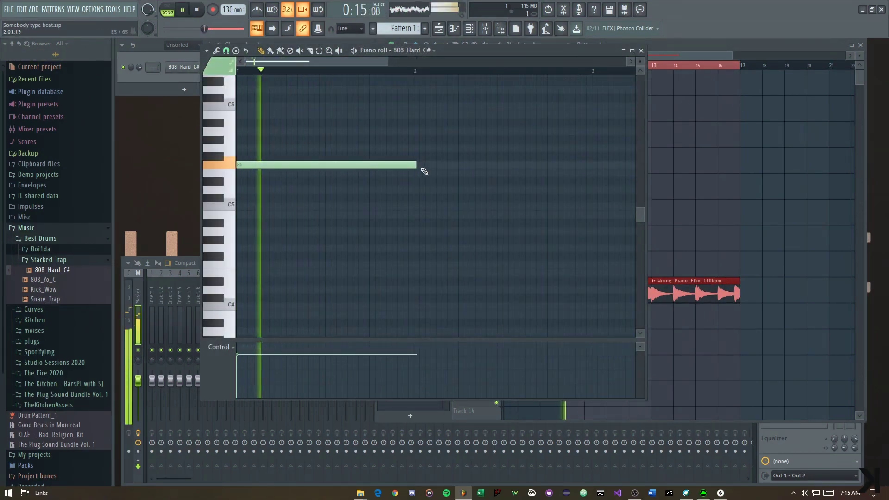
# Add a one-bar note in bar 3 and raise the 808 notes an octave, to F6 and B5
pyautogui.moveTo(506, 184)
pyautogui.mouseDown()
pyautogui.moveTo(302, 196)
pyautogui.moveTo(409, 186)
pyautogui.mouseUp()
pyautogui.scroll(-2, 373, 219)
pyautogui.moveTo(479, 221); pyautogui.dragTo(466, 222)
pyautogui.press('space')
pyautogui.press('space')
pyautogui.scroll(-2, 381, 218)
pyautogui.scroll(2, 334, 195)
pyautogui.moveTo(325, 177); pyautogui.dragTo(366, 195)
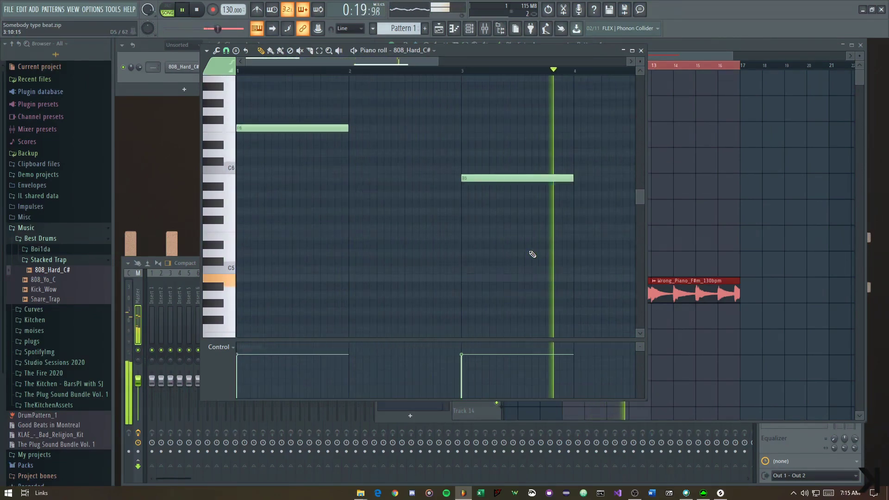
pyautogui.hotkey('ctrl', 'Up')
# Add a one-bar A#6 note in bar 2 of the 808 pattern and play it back
pyautogui.scroll(2, 368, 207)
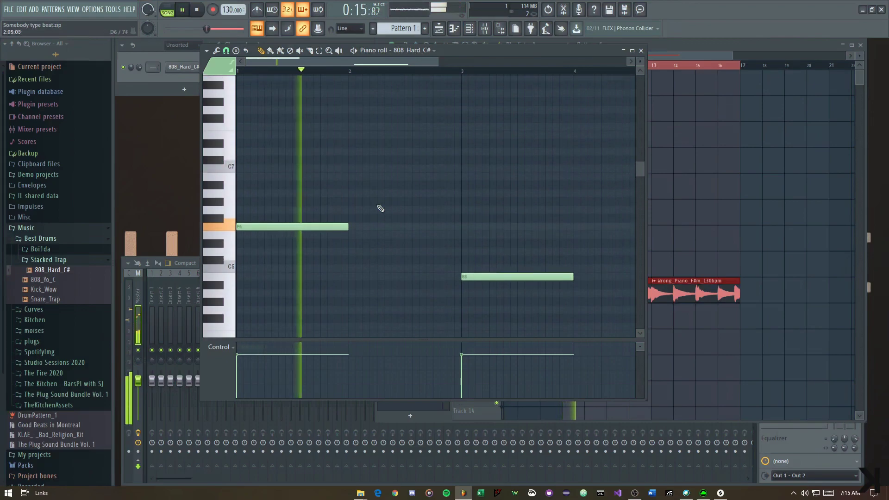
pyautogui.click(345, 169)
pyautogui.press('space')
pyautogui.moveTo(347, 177); pyautogui.dragTo(347, 189)
pyautogui.press('space')
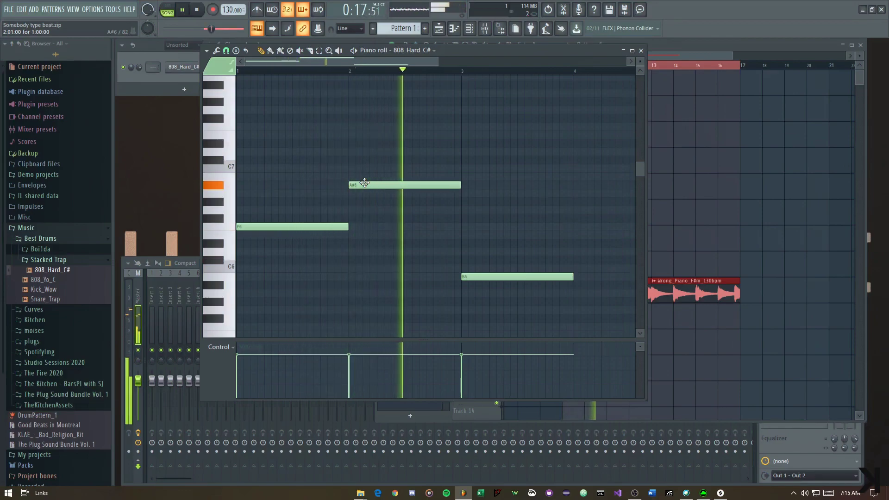
# Try one-bar F#5 and D6 notes in bar 4 of the 808 pattern and delete the D6 note
pyautogui.moveTo(596, 234); pyautogui.dragTo(524, 161)
pyautogui.press('space')
pyautogui.click(507, 239)
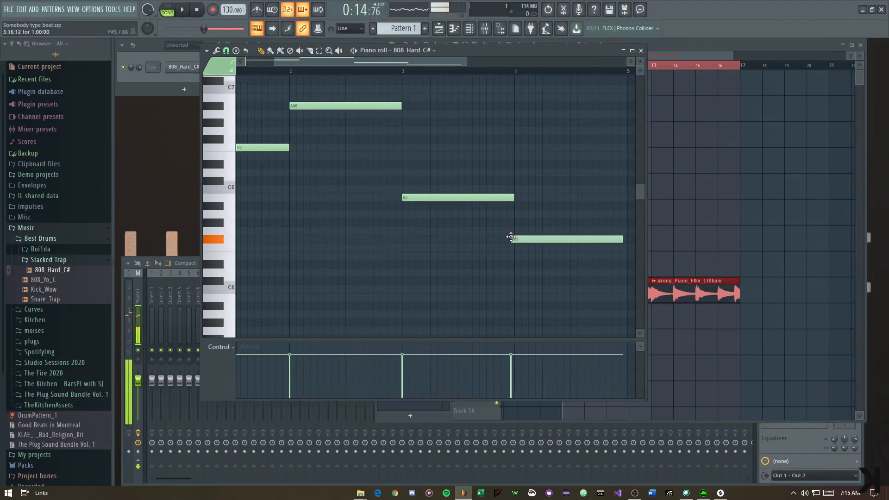
pyautogui.click(510, 171)
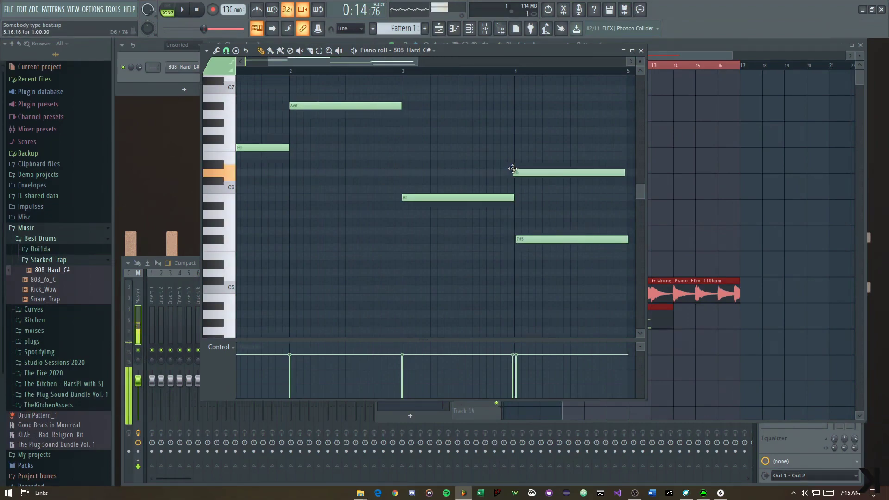
pyautogui.rightClick(519, 173)
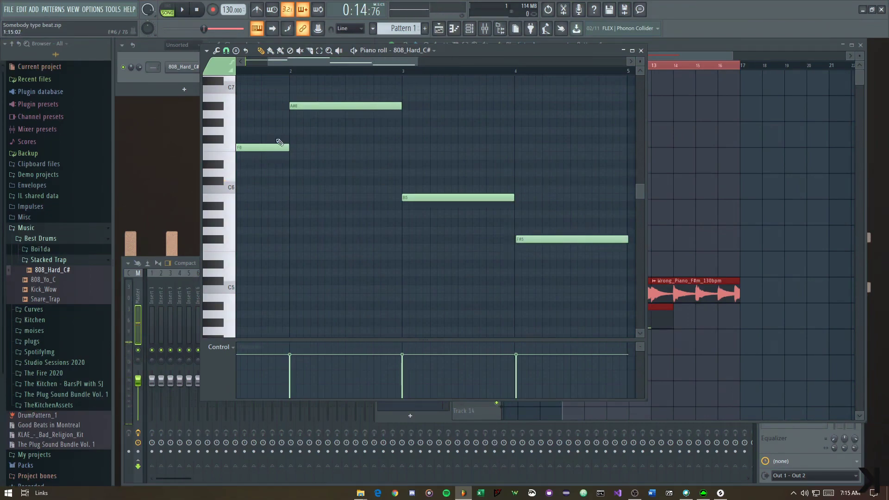
# Try raising the bar 1 note of the 808 pattern to F#6 and play back the loop
pyautogui.moveTo(264, 147); pyautogui.dragTo(264, 139)
pyautogui.press('space')
pyautogui.moveTo(512, 177); pyautogui.dragTo(572, 203)
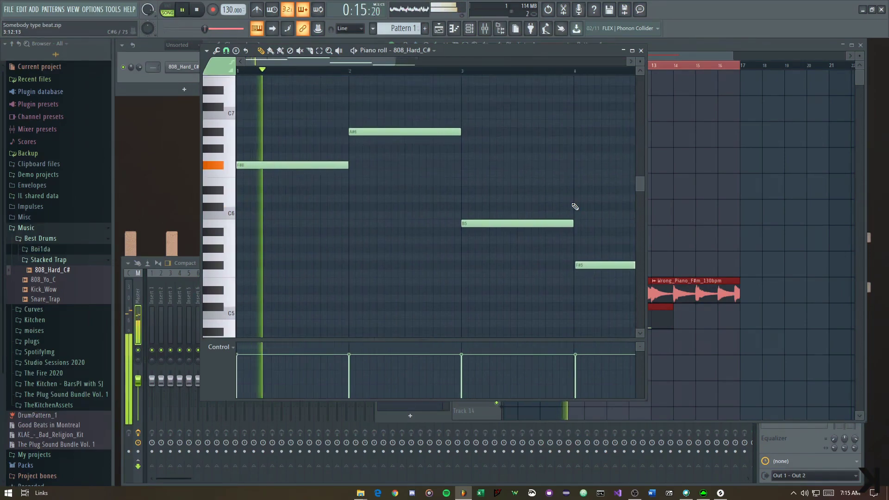
pyautogui.press('space')
pyautogui.moveTo(237, 165)
pyautogui.mouseDown()
pyautogui.moveTo(236, 184)
pyautogui.moveTo(250, 172)
pyautogui.mouseUp()
pyautogui.press('space')
pyautogui.press('space')
pyautogui.press('space')
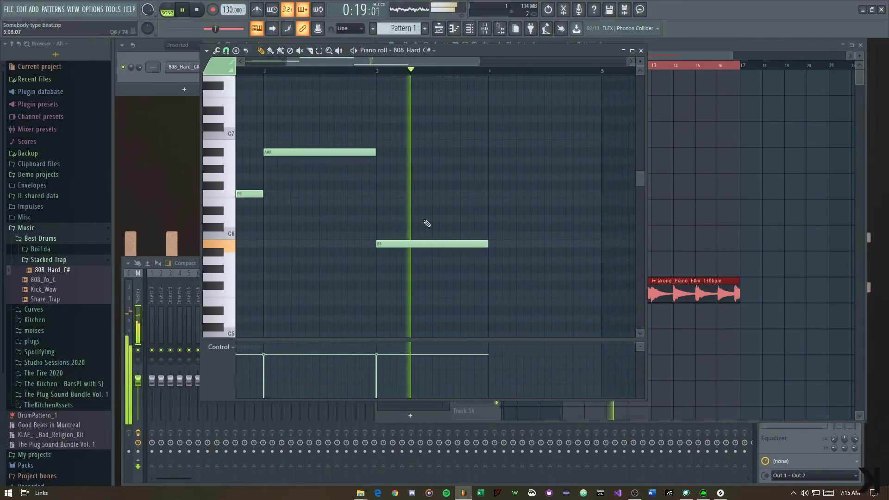
# Add a one-bar note in bar 4 of the 808 pattern, tune it to D#6 and play it back
pyautogui.click(481, 218)
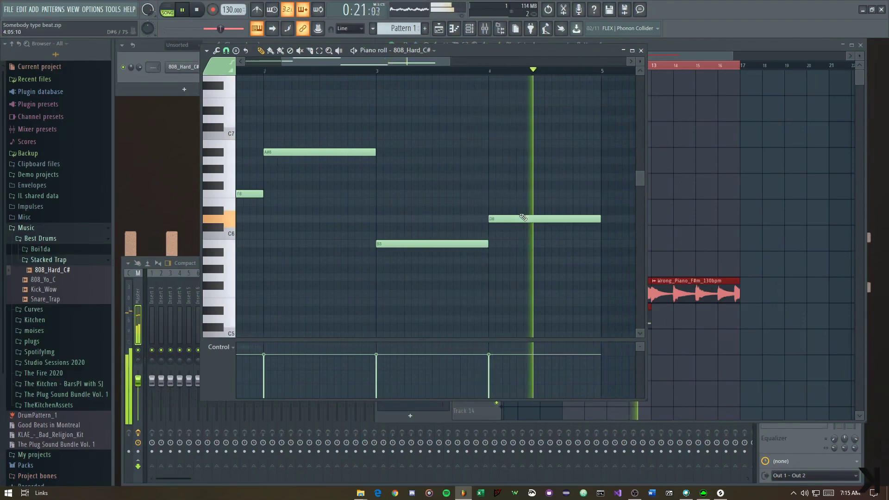
pyautogui.press('space')
pyautogui.moveTo(505, 220); pyautogui.dragTo(505, 210)
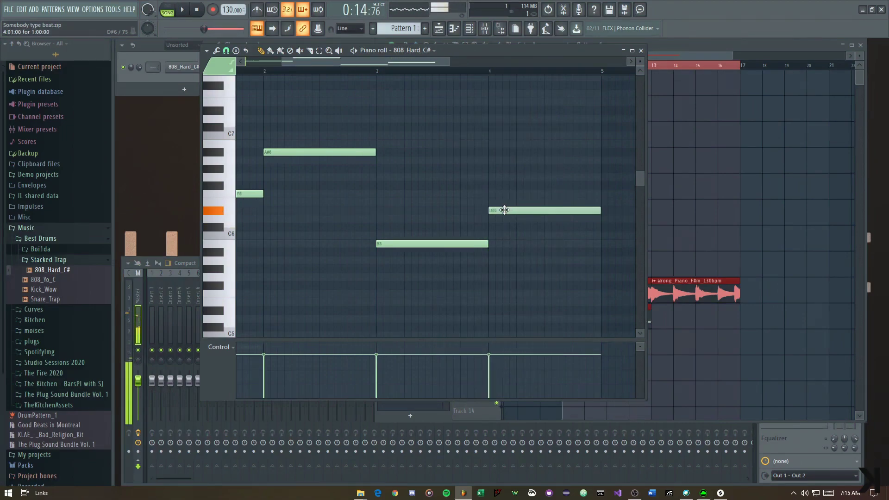
pyautogui.scroll(-2, 366, 232)
pyautogui.scroll(2, 405, 228)
pyautogui.keyDown('ctrl'); pyautogui.click(481, 211); pyautogui.keyUp('ctrl')
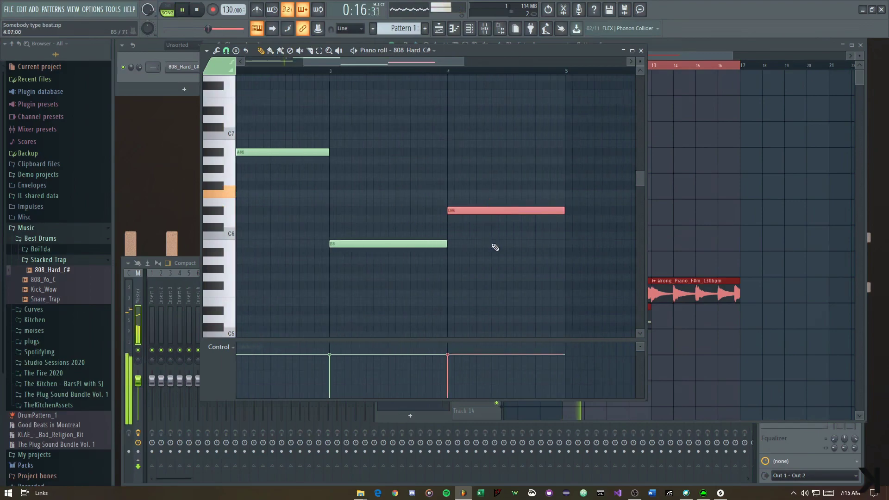
pyautogui.middleClick(495, 248)
pyautogui.scroll(-1, 563, 236)
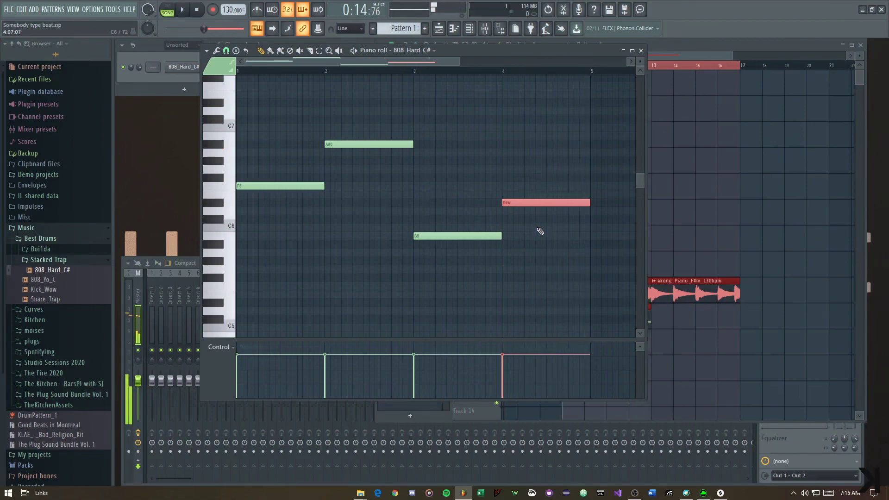
# Clear the note selection, raise all four 808 notes an octave and play them back
pyautogui.hotkey('ctrl', 'z')
pyautogui.press('space')
pyautogui.hotkey('ctrl', 'Up')
pyautogui.press('space')
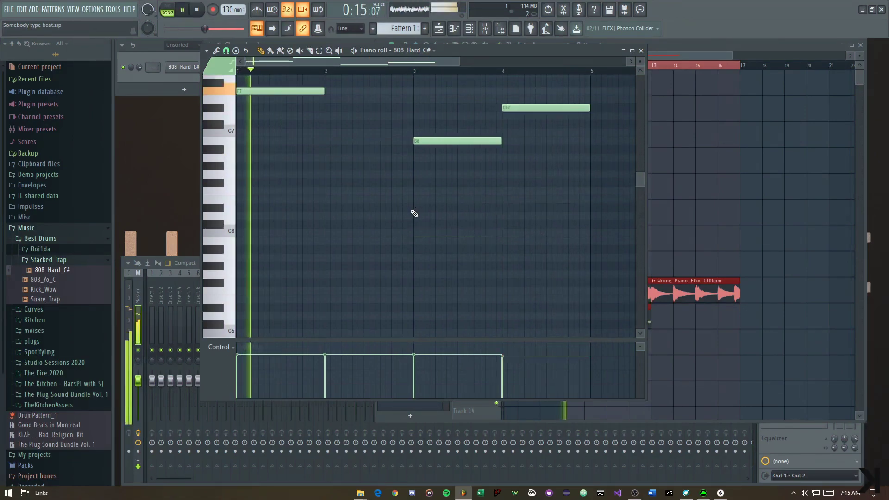
pyautogui.hotkey('ctrl', 'Down')
pyautogui.press('space')
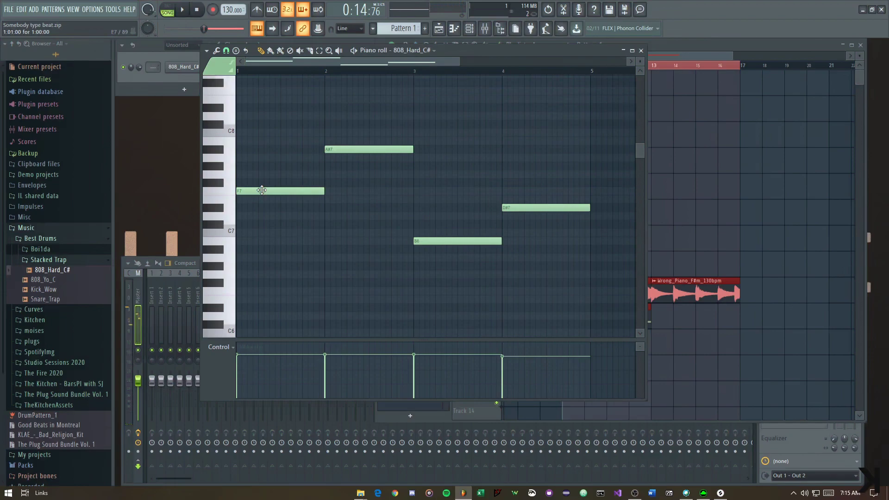
# Transpose all four 808 notes up a semitone and raise the bar 3 note further to C#7, checking by playback
pyautogui.hotkey('shift', 'Up')
pyautogui.press('space')
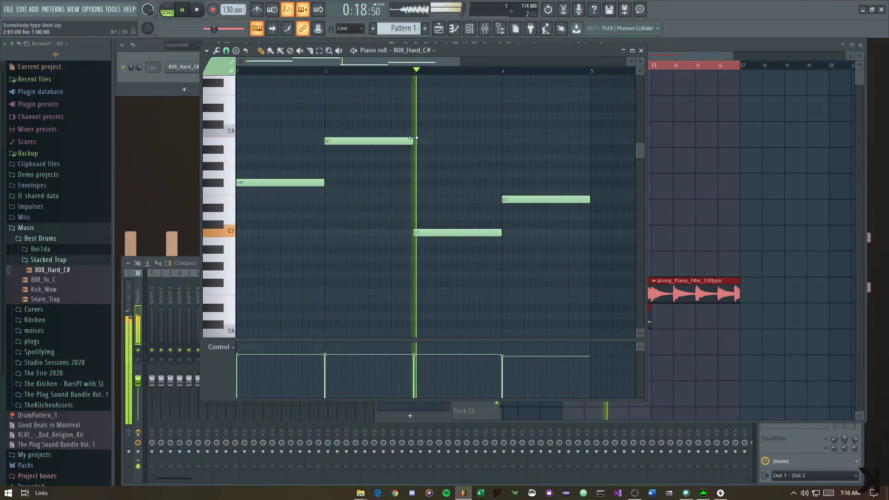
pyautogui.click(441, 233)
pyautogui.press('space')
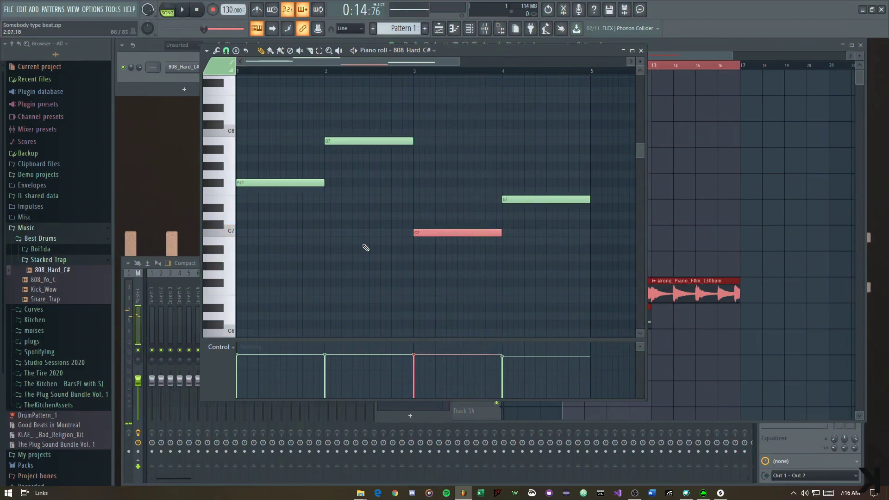
pyautogui.hotkey('shift', 'Up')
pyautogui.press('space')
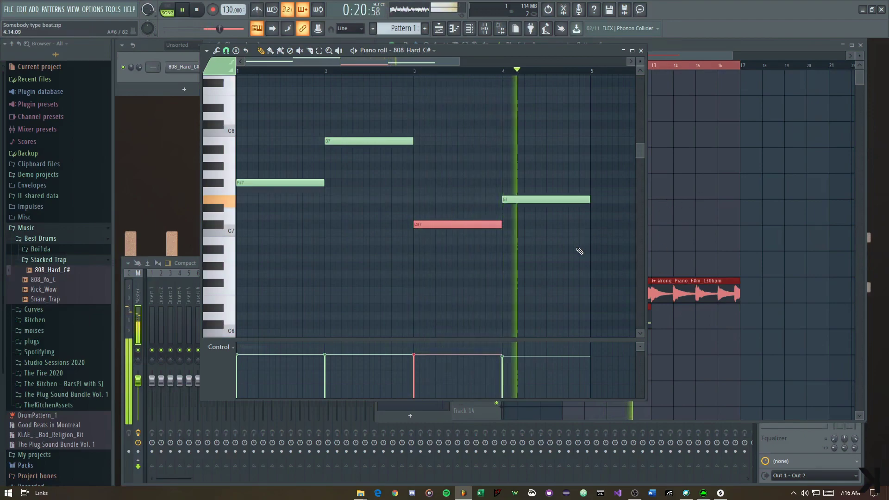
pyautogui.keyDown('ctrl'); pyautogui.click(562, 200); pyautogui.keyUp('ctrl')
pyautogui.keyDown('ctrl'); pyautogui.click(495, 239); pyautogui.keyUp('ctrl')
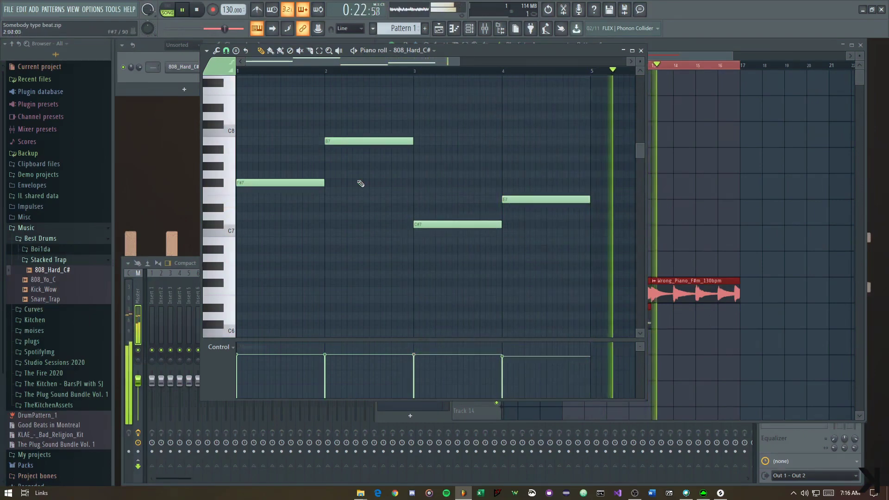
# Lower all four 808 notes two octaves, to F#5, B5, C#5 and E5, and play them back
pyautogui.press('space')
pyautogui.hotkey('ctrl', 'Down')
pyautogui.hotkey('ctrl', 'Down')
pyautogui.scroll(-2, 363, 137)
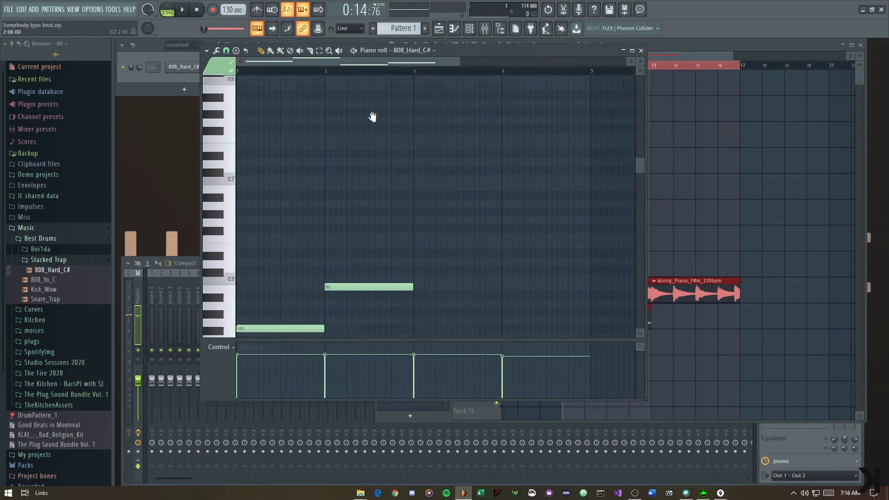
pyautogui.press('space')
pyautogui.scroll(-5, 324, 200)
pyautogui.scroll(2, 438, 182)
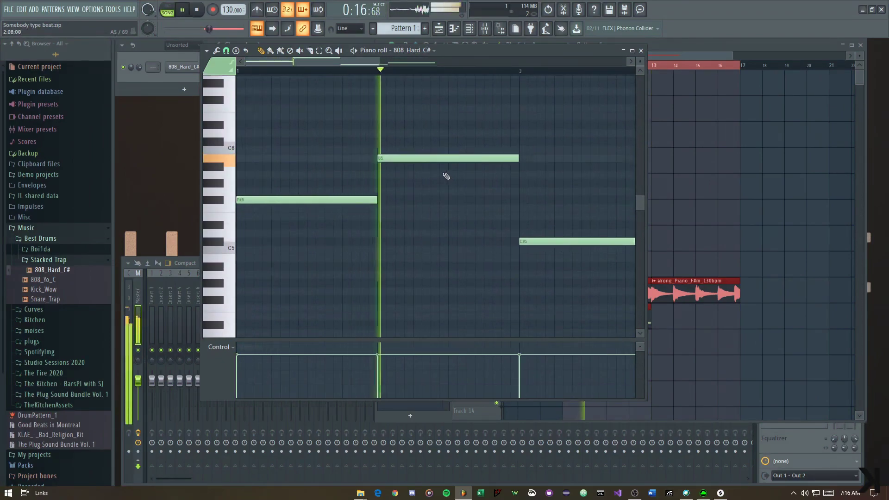
pyautogui.press('space')
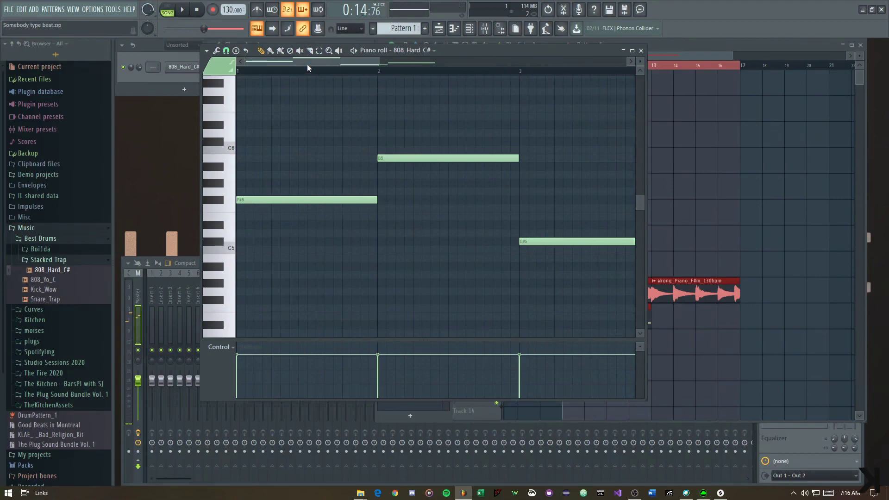
# Slice the F#5 note in bar 1 a beat and a half after its start and play back the result
pyautogui.click(311, 52)
pyautogui.scroll(2, 319, 209)
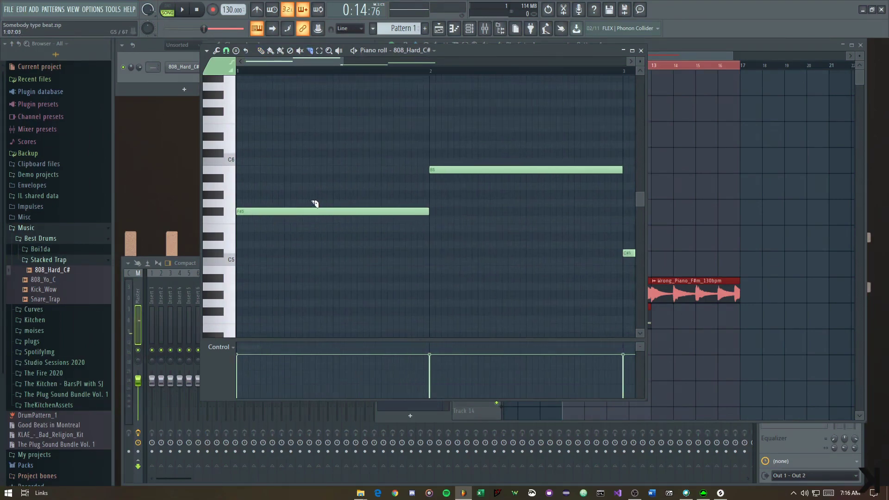
pyautogui.moveTo(308, 199); pyautogui.dragTo(310, 237)
pyautogui.press('space')
pyautogui.moveTo(460, 221); pyautogui.dragTo(380, 249)
pyautogui.press('space')
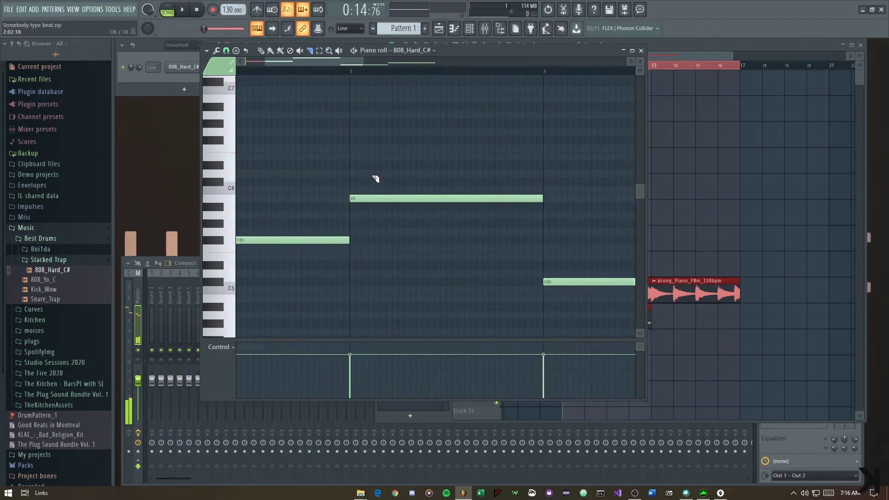
# Try slicing the B5 note in bar 2 shortly after its start
pyautogui.scroll(2, 379, 182)
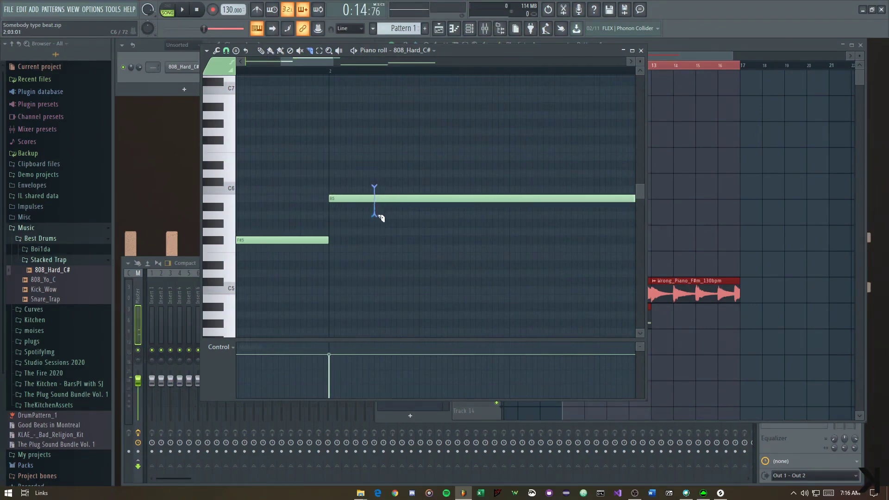
pyautogui.moveTo(383, 220); pyautogui.dragTo(384, 220)
pyautogui.scroll(2, 417, 199)
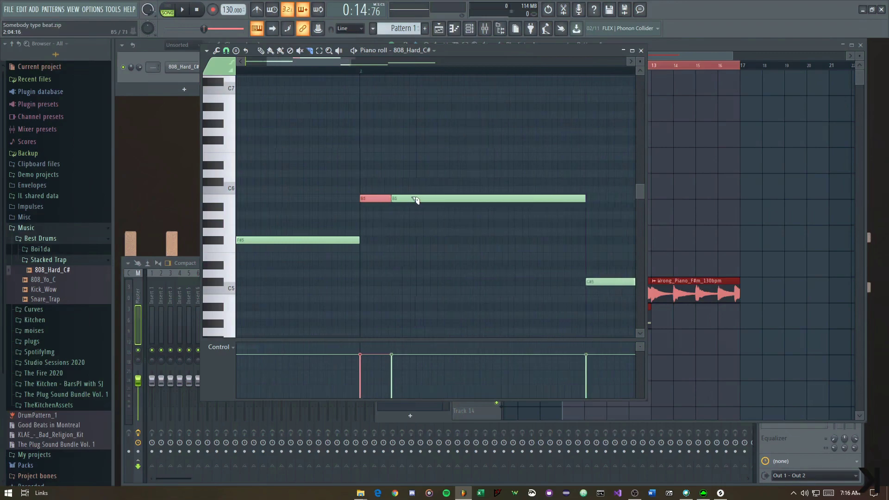
pyautogui.scroll(-2, 413, 200)
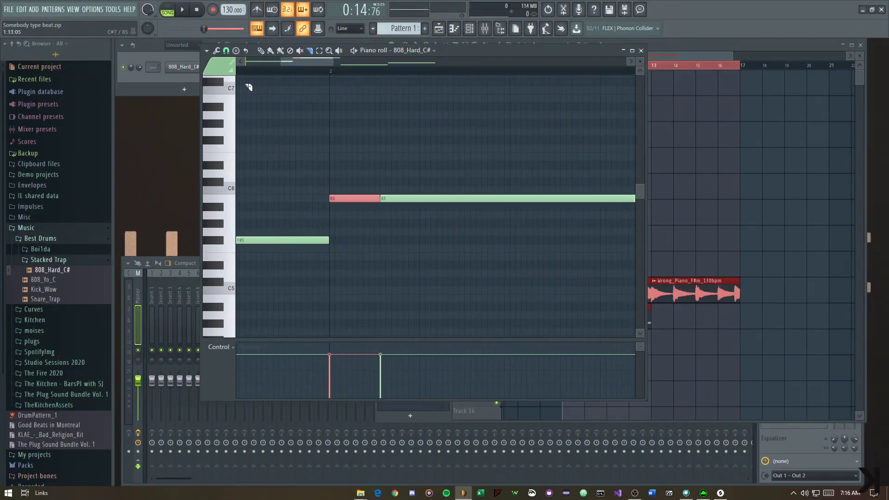
# Switch the piano roll to a coarser beat-based snap and slice the bar 2 B5 note half a beat in
pyautogui.click(217, 51)
pyautogui.click(226, 50)
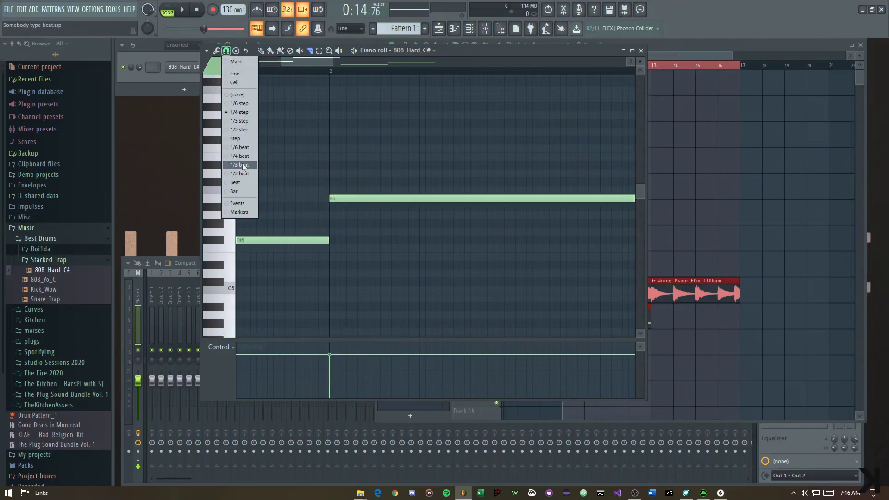
pyautogui.click(243, 164)
pyautogui.moveTo(379, 225); pyautogui.dragTo(379, 225)
pyautogui.press('space')
pyautogui.scroll(-6, 381, 225)
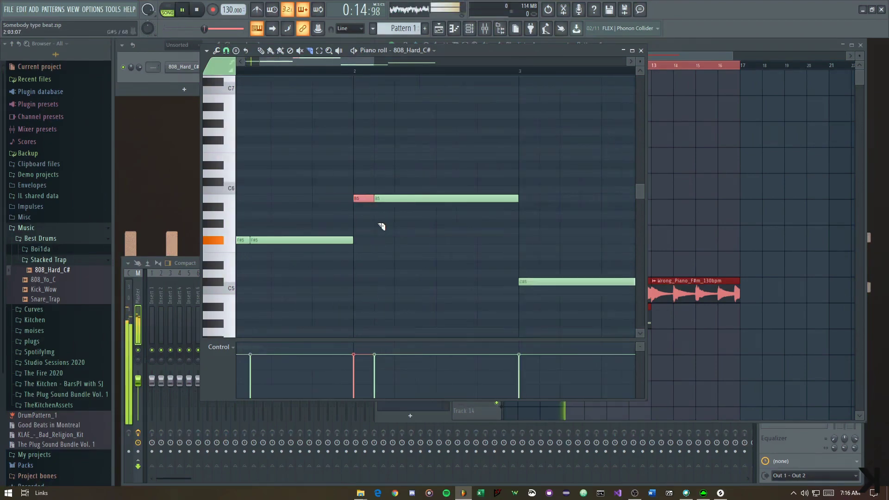
# Slice the B5 note in bar 2 again at the start of beat 4
pyautogui.scroll(1, 393, 245)
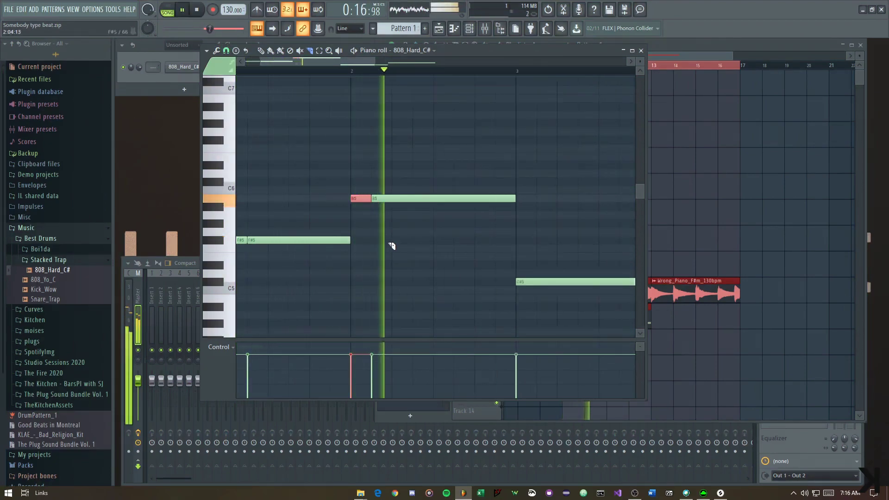
pyautogui.click(535, 242)
pyautogui.press('space')
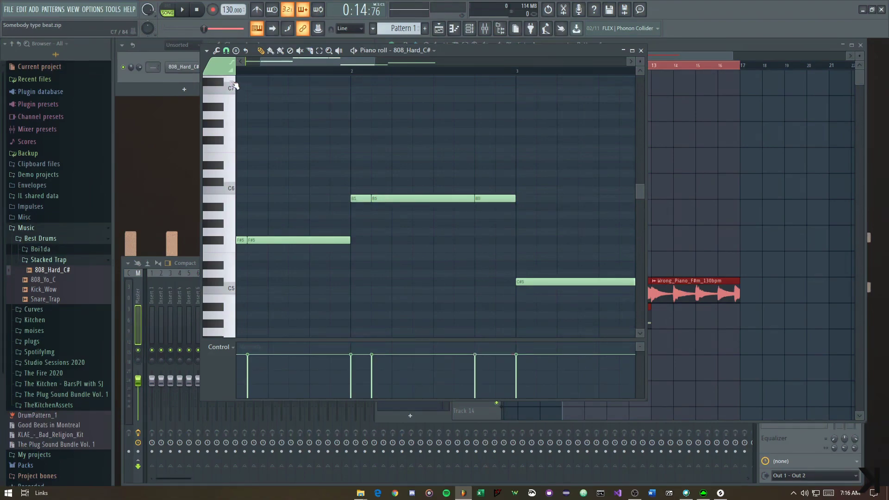
# Add a one-beat C#5 slide note on beat 4 of bar 2 and play back the 808 line
pyautogui.moveTo(579, 251); pyautogui.dragTo(446, 235)
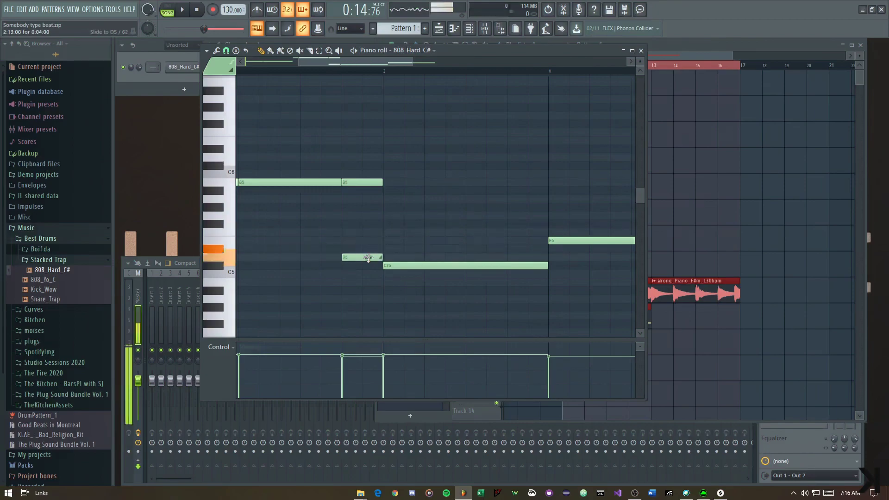
pyautogui.scroll(-3, 381, 264)
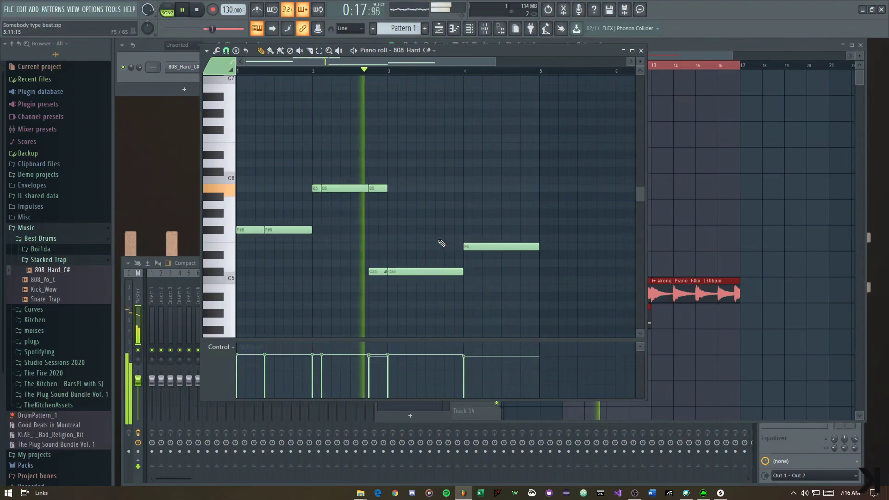
pyautogui.moveTo(345, 278); pyautogui.dragTo(280, 308)
pyautogui.scroll(3, 280, 308)
pyautogui.moveTo(335, 263); pyautogui.dragTo(381, 217)
pyautogui.press('space')
# Slice the bar 3 C#5 note a beat and a half in and the bar 4 E5 note two and a half beats in
pyautogui.keyDown('ctrl'); pyautogui.scroll(1, 431, 249); pyautogui.keyUp('ctrl')
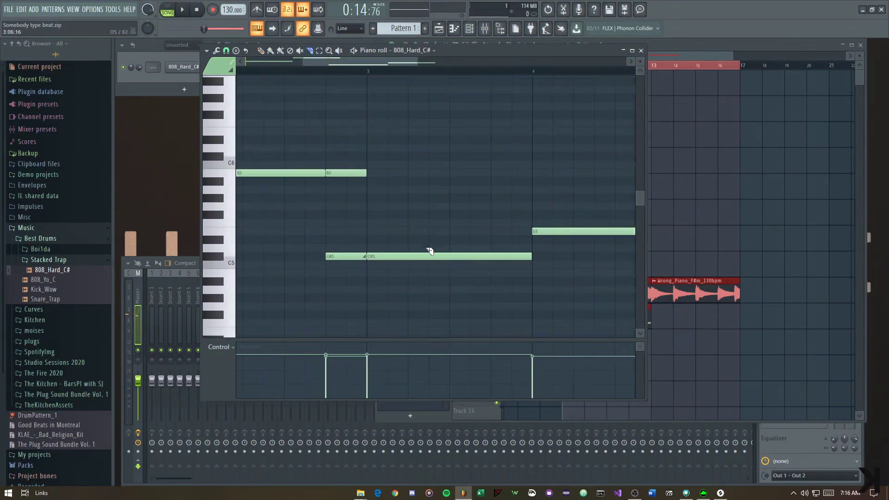
pyautogui.moveTo(426, 282); pyautogui.dragTo(426, 283)
pyautogui.keyDown('ctrl'); pyautogui.scroll(-3, 391, 262); pyautogui.keyUp('ctrl')
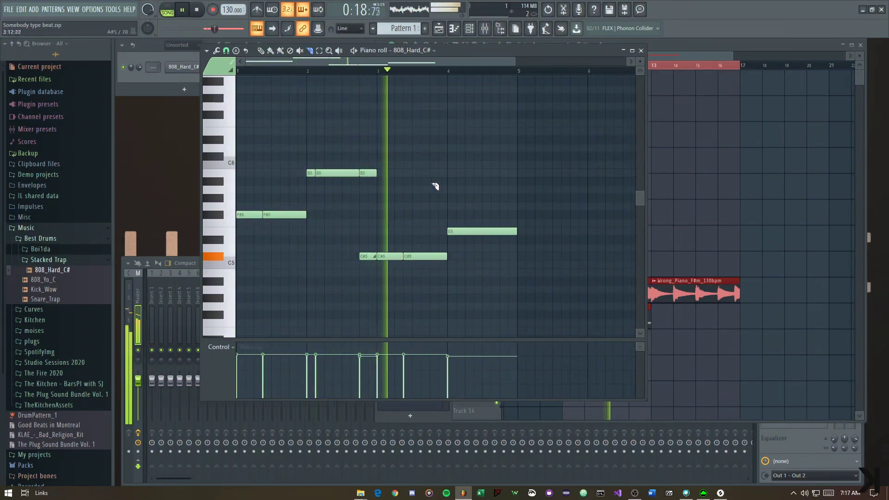
pyautogui.keyDown('ctrl'); pyautogui.scroll(2, 492, 227); pyautogui.keyUp('ctrl')
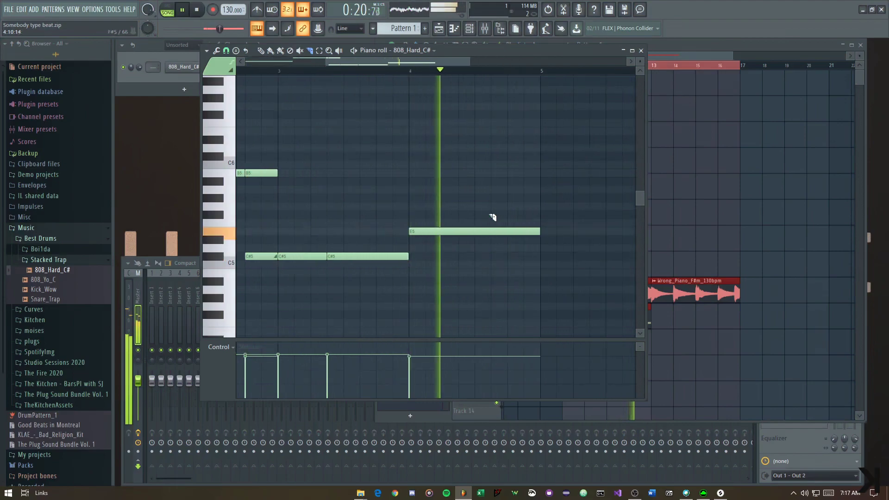
pyautogui.moveTo(498, 238); pyautogui.dragTo(499, 246)
pyautogui.keyDown('ctrl'); pyautogui.scroll(-3, 499, 234); pyautogui.keyUp('ctrl')
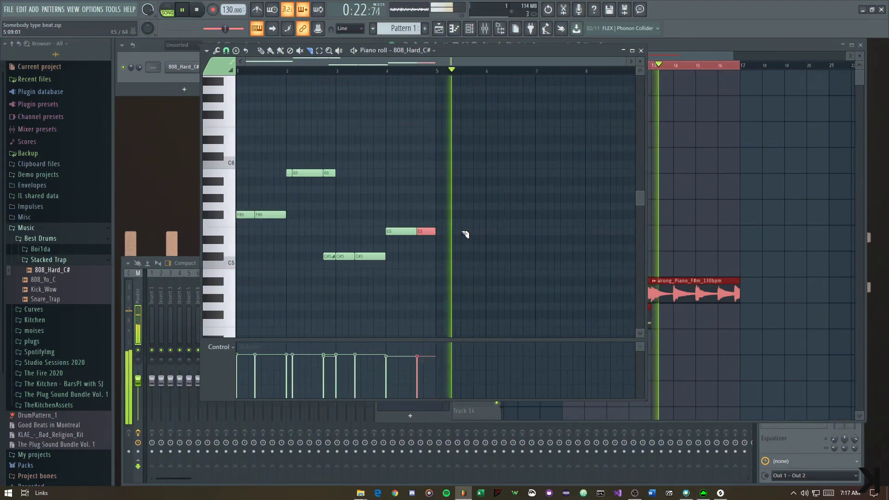
# Duplicate the four-bar 808 phrase into bars 5 to 8 and close the piano roll to return to the playlist
pyautogui.press('F7')
pyautogui.press('F7')
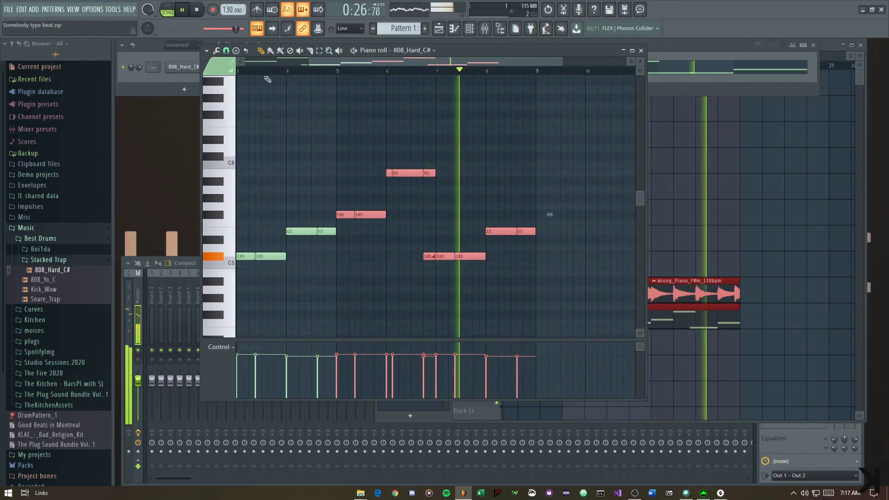
pyautogui.press('F7')
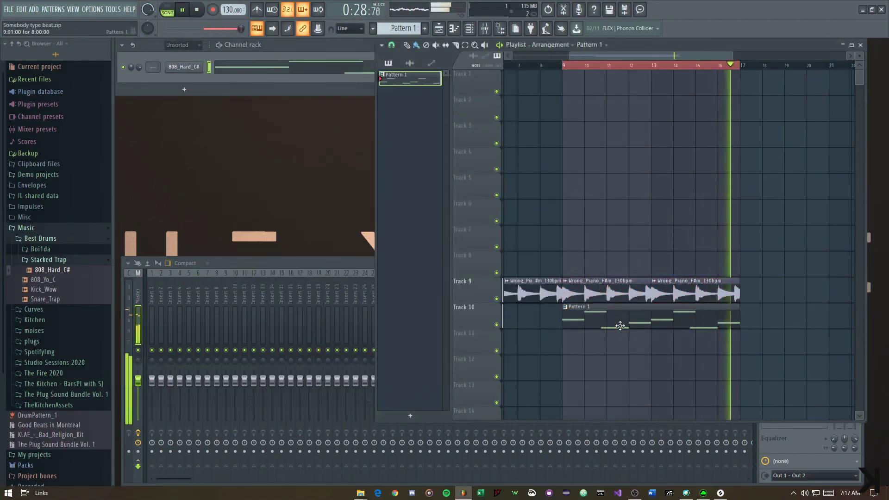
# Open the sampler settings of the 808_Hard_C# channel and enable Normalize for its sample
pyautogui.doubleClick(620, 326)
pyautogui.press('F7')
pyautogui.click(184, 68)
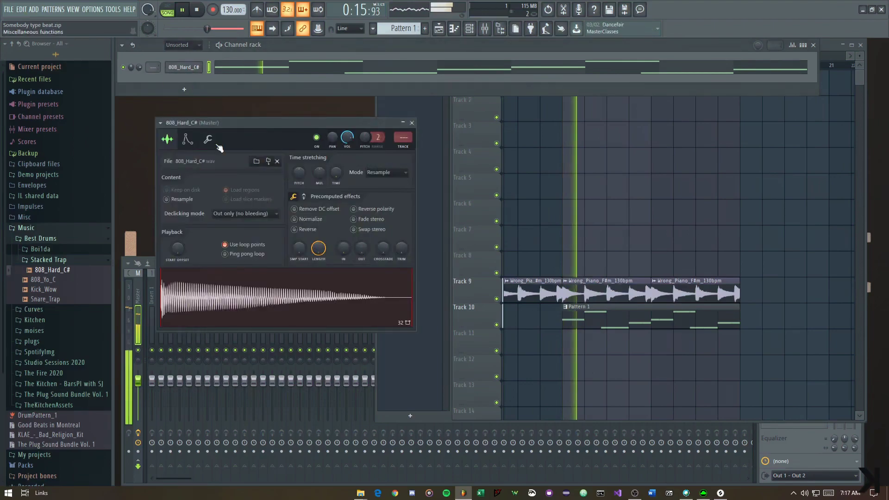
pyautogui.click(294, 219)
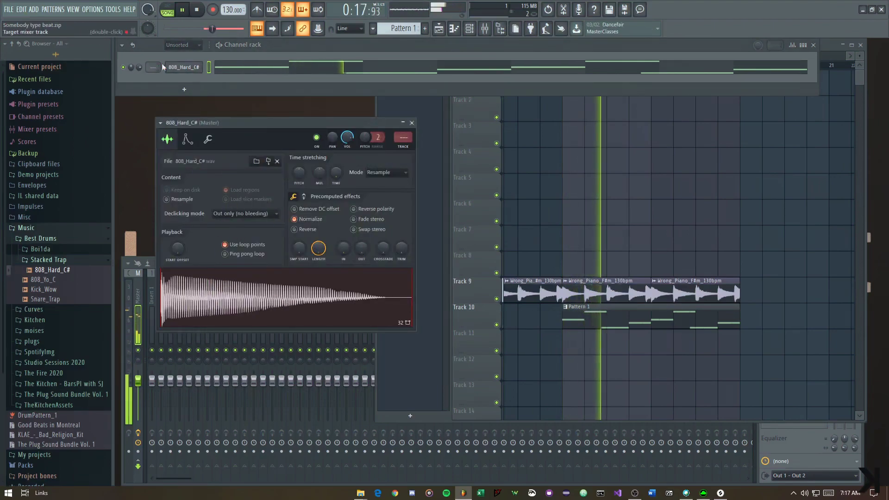
# Slightly randomize the velocities of all the 808 notes with the piano roll randomizer, and close the piano roll and sampler window
pyautogui.press('F7')
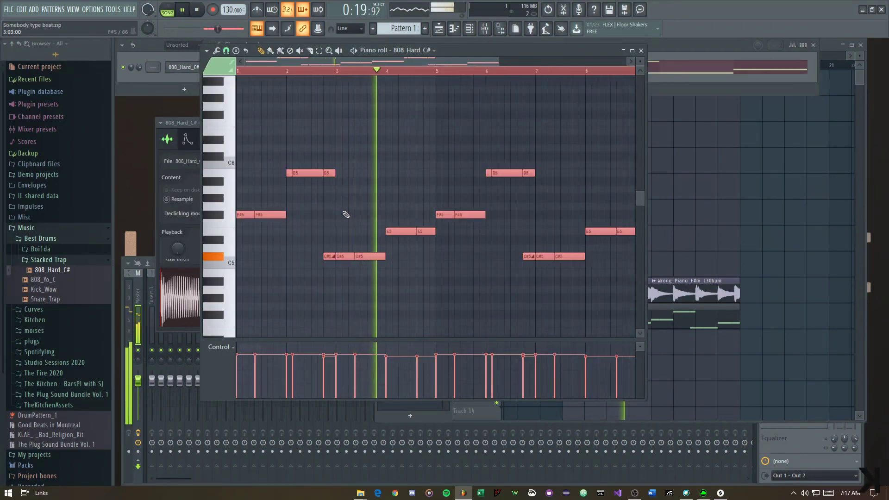
pyautogui.click(236, 50)
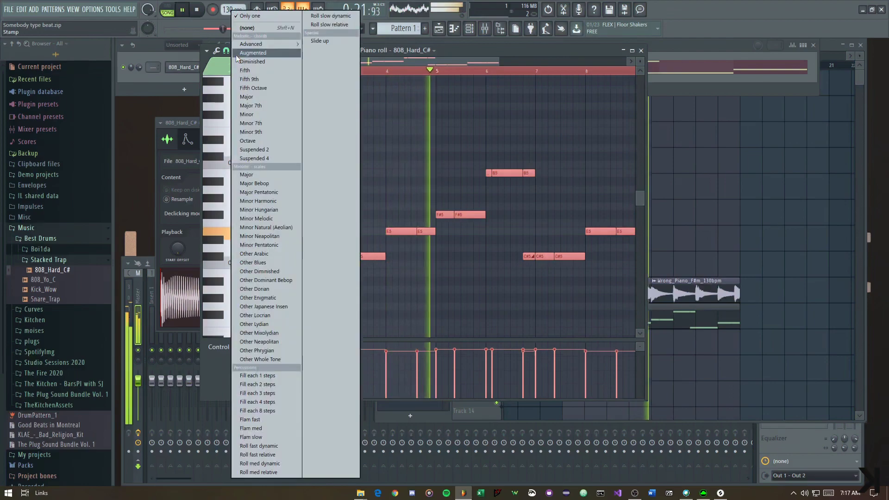
pyautogui.click(216, 50)
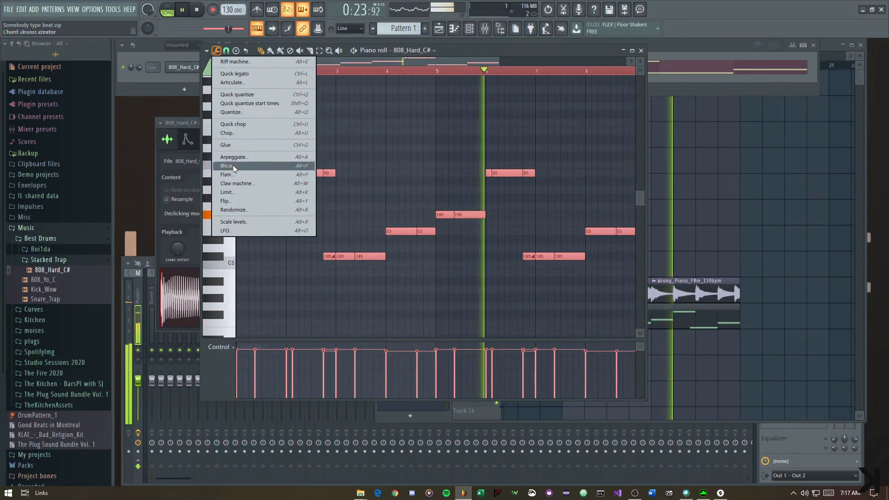
pyautogui.click(242, 210)
pyautogui.moveTo(413, 292); pyautogui.dragTo(465, 288)
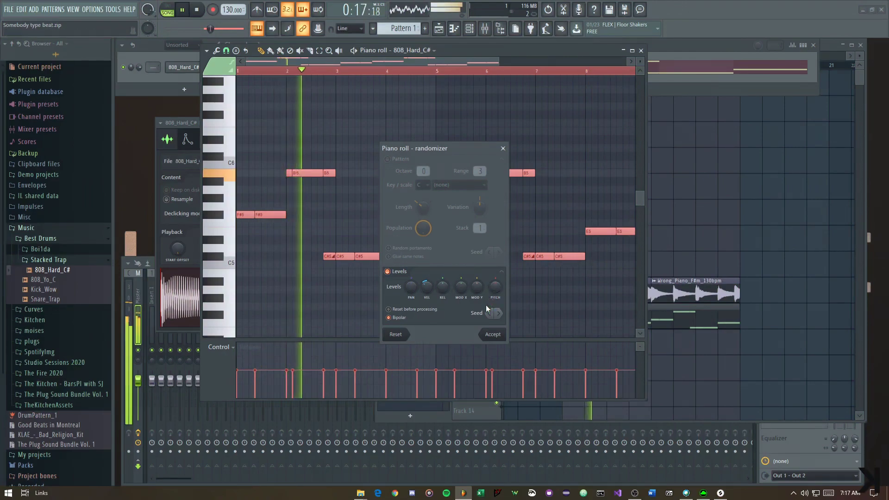
pyautogui.moveTo(428, 289); pyautogui.dragTo(428, 283)
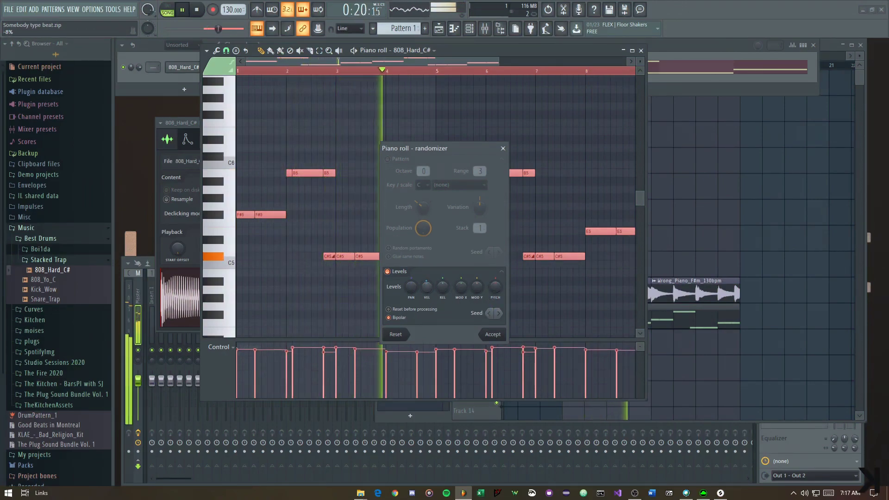
pyautogui.click(494, 335)
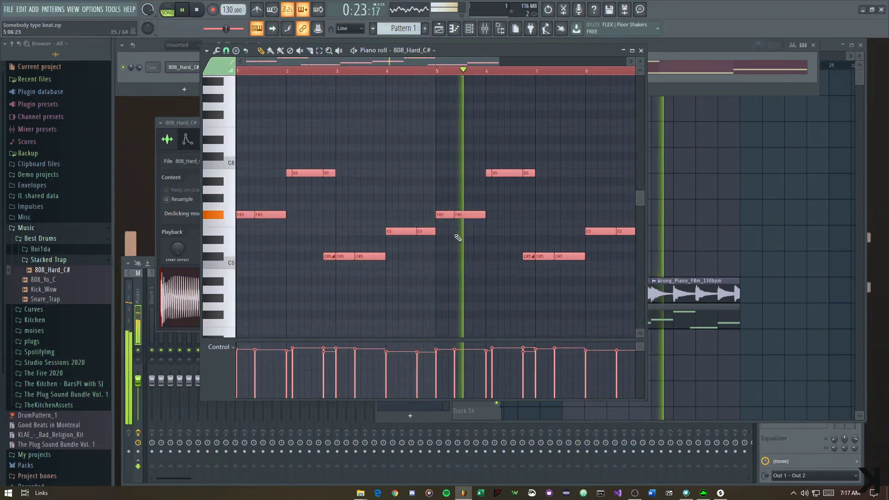
pyautogui.press('F7')
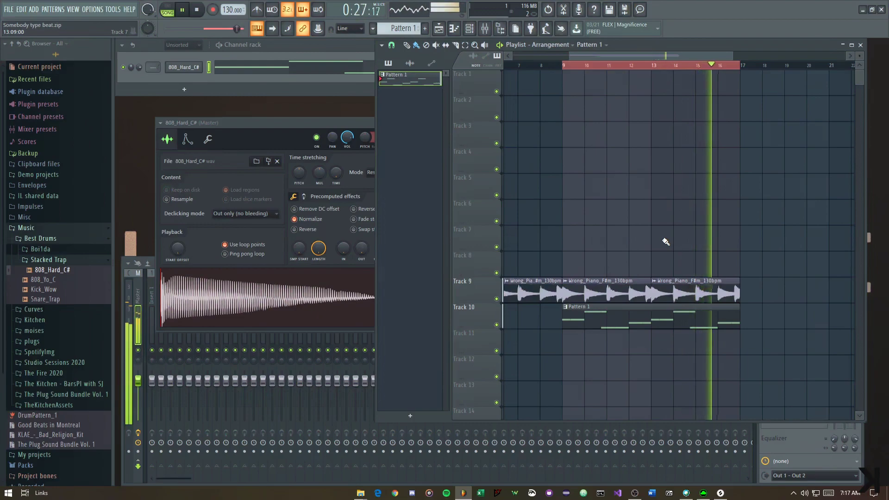
pyautogui.click(212, 122)
pyautogui.press('Escape')
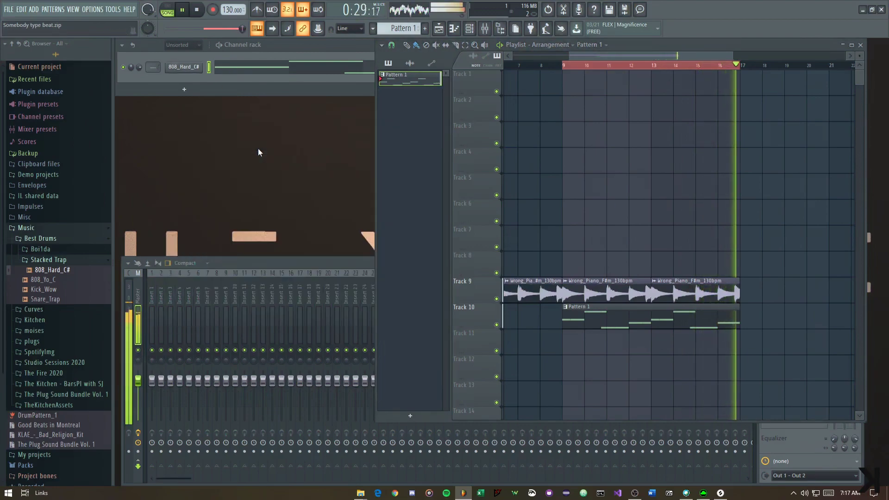
# Reopen the 808 piano roll and lower the sliced B5 notes in bar 2 to G#5
pyautogui.click(201, 92)
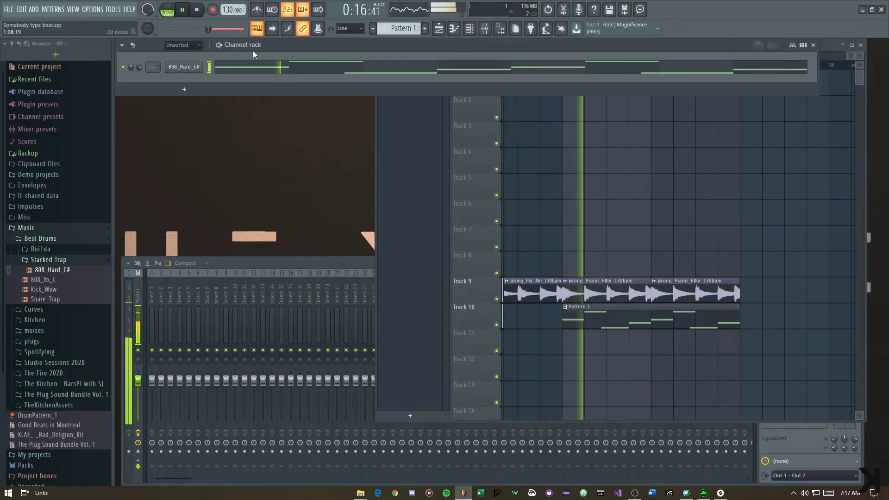
pyautogui.click(293, 75)
pyautogui.moveTo(258, 159); pyautogui.dragTo(399, 193)
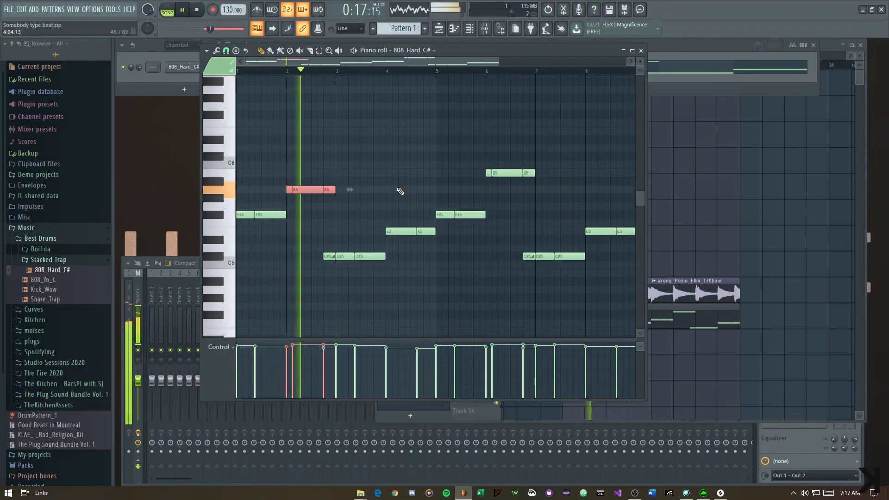
pyautogui.press('Down')
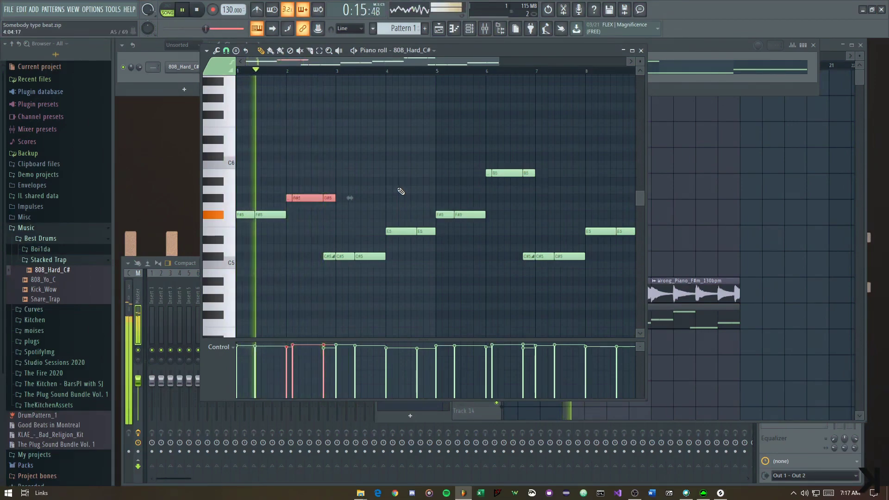
# Lower the last two B5 slices in bar 6 to E5, keeping the short first slice at B5
pyautogui.scroll(3, 407, 192)
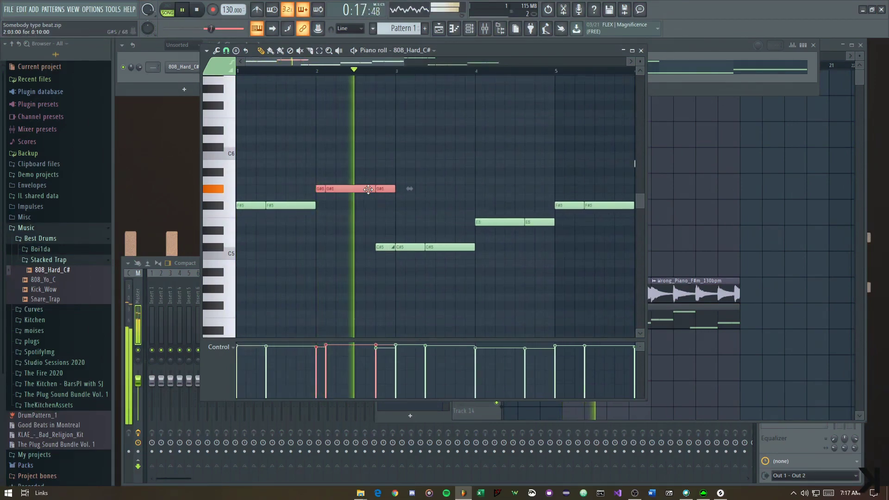
pyautogui.scroll(-4, 408, 199)
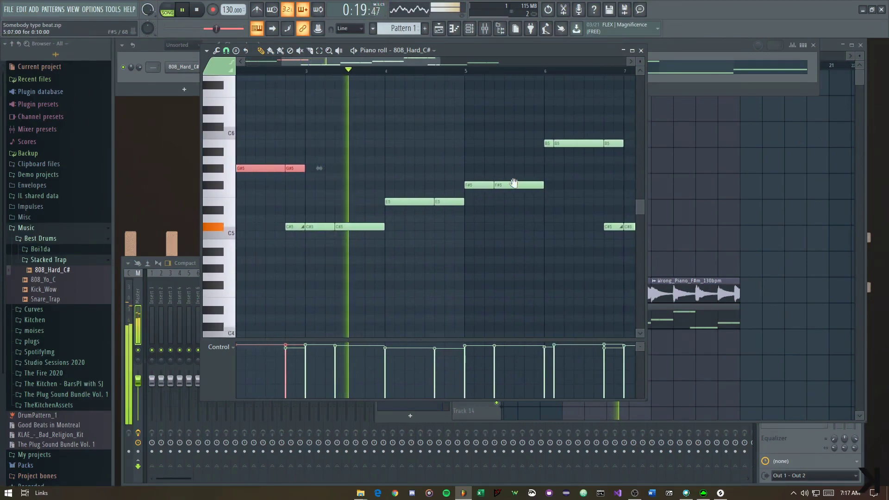
pyautogui.moveTo(443, 208); pyautogui.dragTo(402, 225)
pyautogui.moveTo(486, 158); pyautogui.dragTo(535, 207)
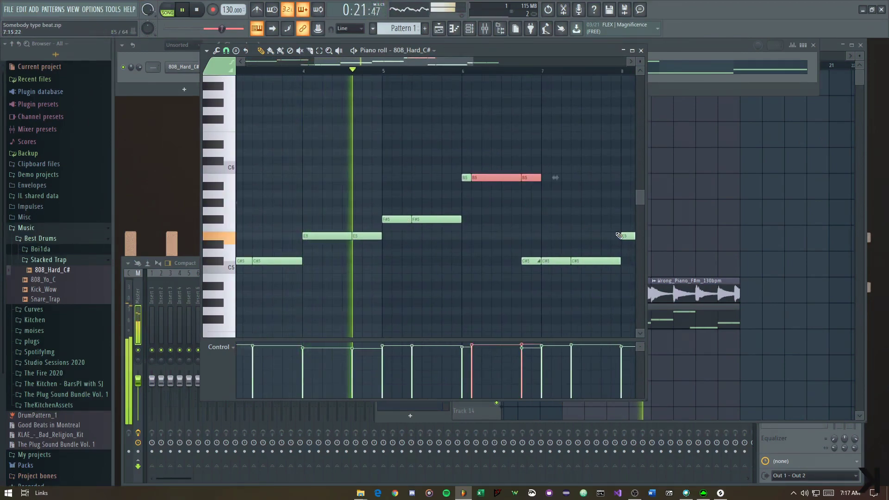
pyautogui.hotkey('shift', 'Down')
pyautogui.hotkey('shift', 'Down')
pyautogui.hotkey('shift', 'Down')
pyautogui.hotkey('shift', 'Down')
pyautogui.hotkey('shift', 'Down')
pyautogui.hotkey('shift', 'Down')
pyautogui.hotkey('shift', 'Down')
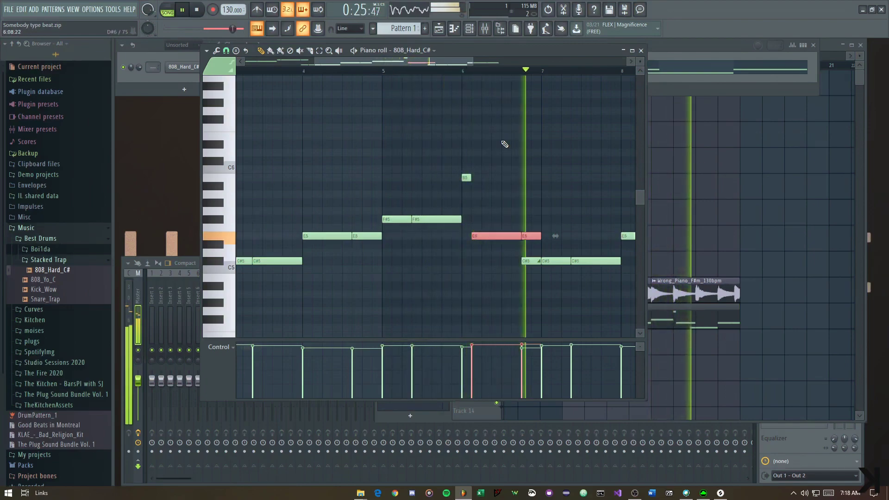
# Add a half-beat B5 slide note at the end of bar 5, directly before the short B5 note of bar 6
pyautogui.hotkey('ctrl', 'd')
pyautogui.scroll(3, 556, 223)
pyautogui.moveTo(558, 258); pyautogui.dragTo(468, 223)
pyautogui.scroll(-4, 522, 284)
pyautogui.scroll(-1, 365, 224)
pyautogui.scroll(3, 345, 168)
pyautogui.scroll(2, 342, 169)
pyautogui.moveTo(342, 169); pyautogui.dragTo(401, 214)
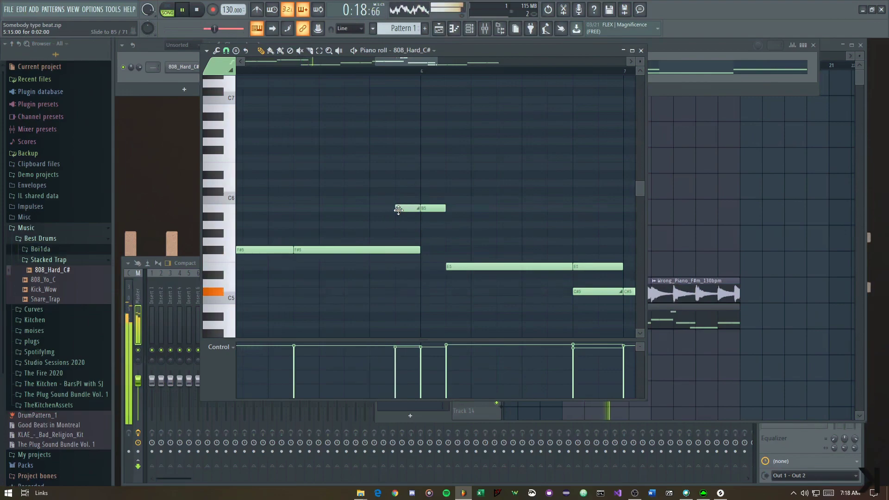
pyautogui.scroll(-1, 398, 210)
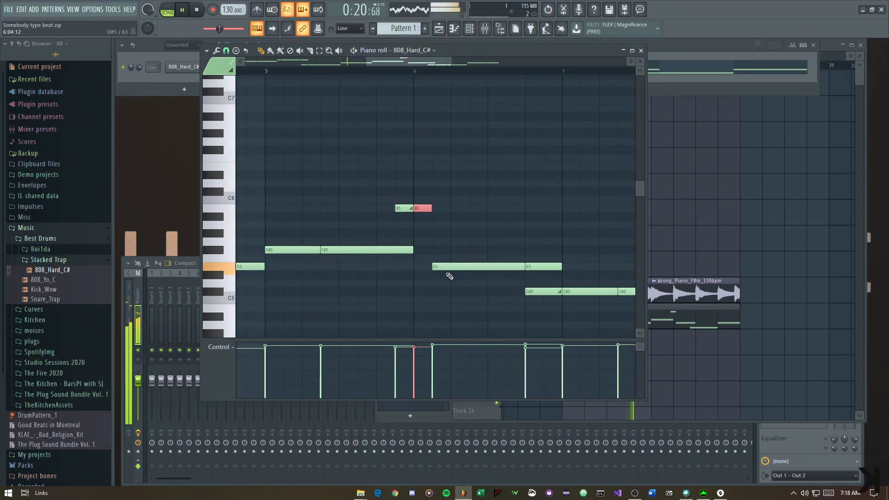
# Raise the B5 slide note and the short B5 note beside it by an octave to B6
pyautogui.click(403, 208)
pyautogui.hotkey('ctrl', 'Up')
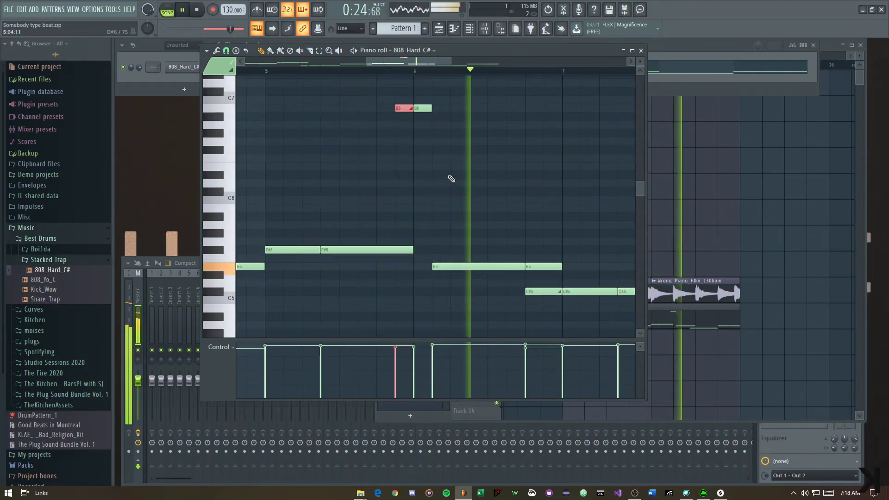
pyautogui.moveTo(437, 79); pyautogui.dragTo(382, 156)
pyautogui.keyDown('ctrl'); pyautogui.click(491, 142); pyautogui.keyUp('ctrl')
pyautogui.hscroll(-1, 491, 142)
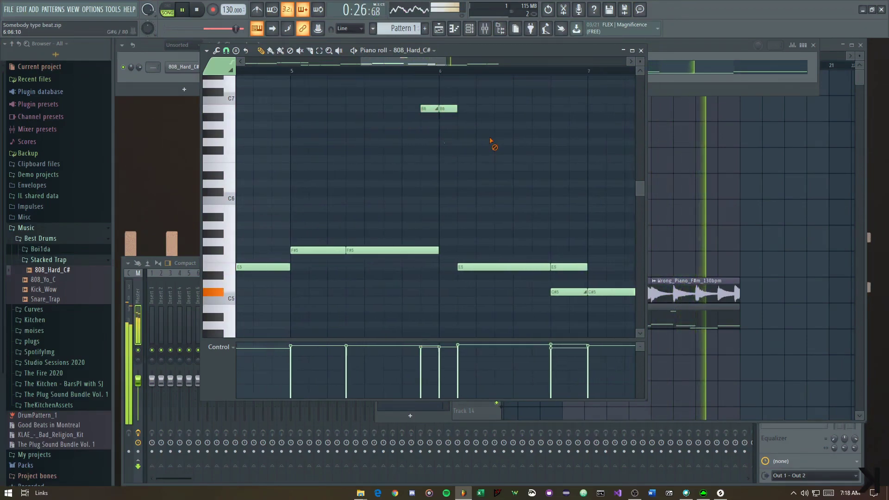
# Add a half-beat F#6 note after the B6 note in bar 6 and raise the E5 slice following it to F#5
pyautogui.scroll(2, 474, 139)
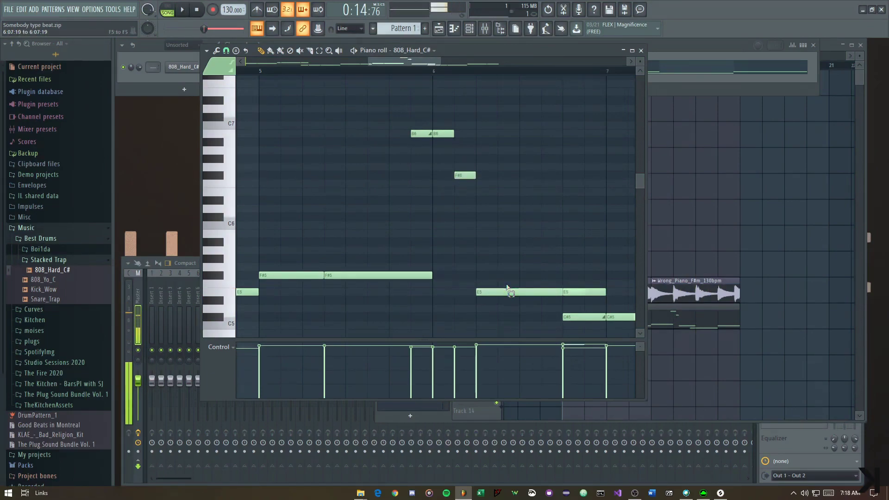
pyautogui.keyDown('ctrl'); pyautogui.scroll(-3, 500, 258); pyautogui.keyUp('ctrl')
pyautogui.keyDown('ctrl'); pyautogui.scroll(2, 462, 270); pyautogui.keyUp('ctrl')
pyautogui.moveTo(480, 240); pyautogui.dragTo(532, 206)
pyautogui.press('space')
# Show the note pan levels and pan the B6 slide note right and the adjacent B6 note left
pyautogui.keyDown('ctrl'); pyautogui.moveTo(467, 151); pyautogui.dragTo(468, 153); pyautogui.keyUp('ctrl')
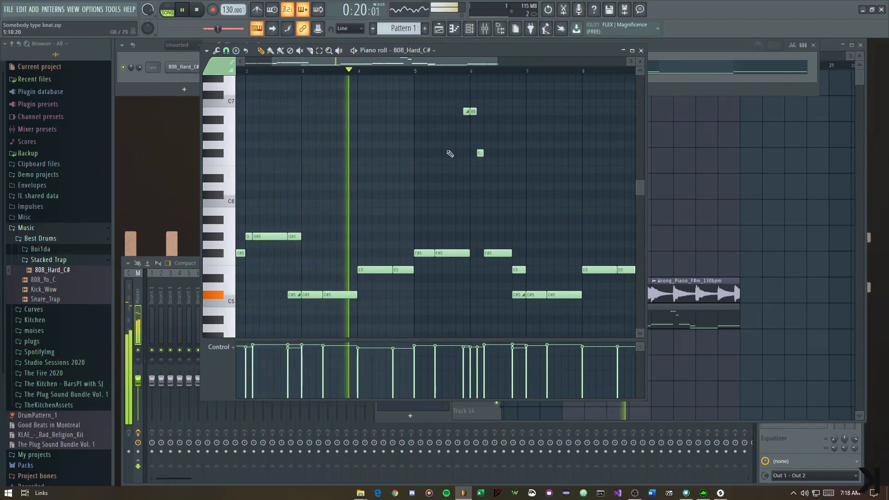
pyautogui.click(225, 349)
pyautogui.click(241, 365)
pyautogui.moveTo(464, 98); pyautogui.dragTo(469, 126)
pyautogui.scroll(6, 450, 180)
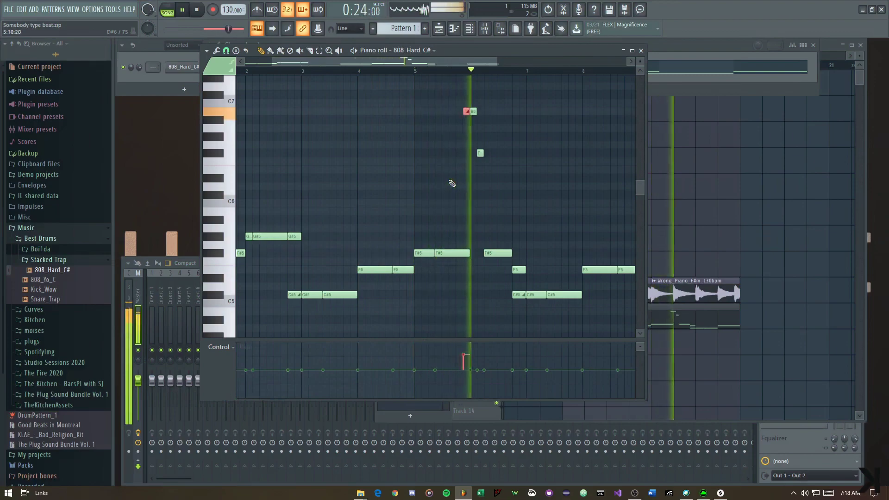
pyautogui.click(475, 112)
pyautogui.press('space')
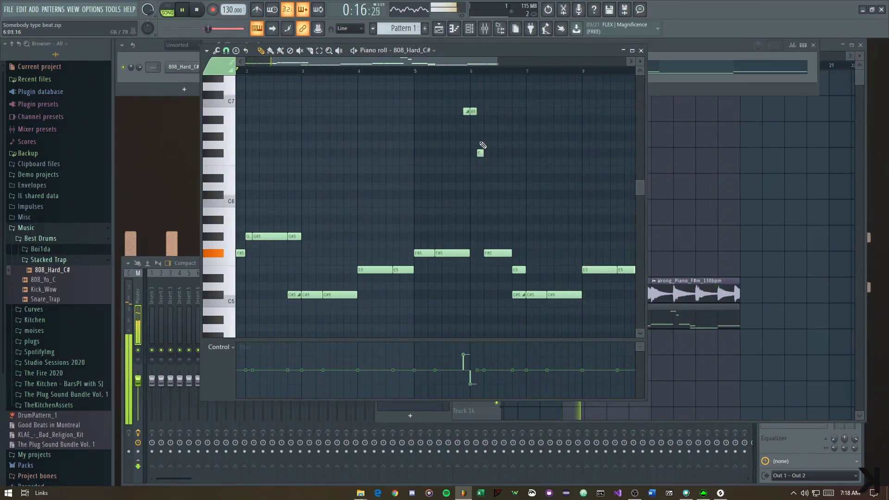
# Pan the F#6 note in bar 6 to the right and the F#5 note after it to the left
pyautogui.click(482, 152)
pyautogui.click(220, 347)
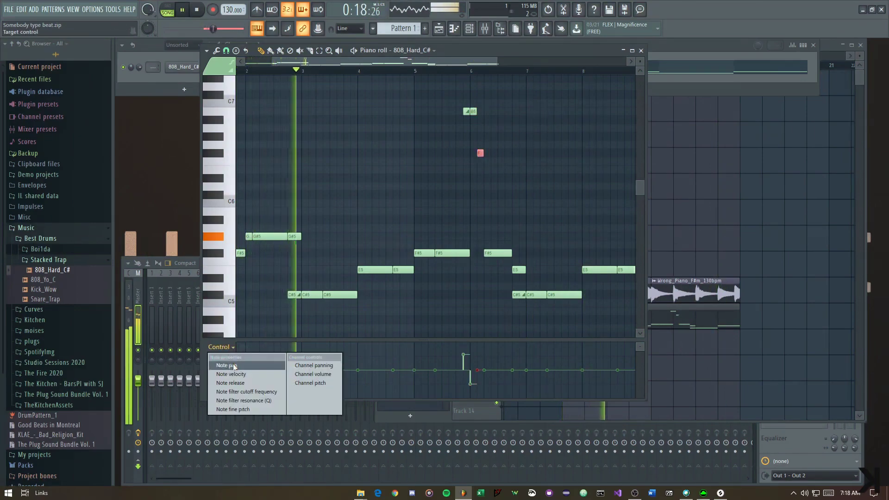
pyautogui.click(238, 371)
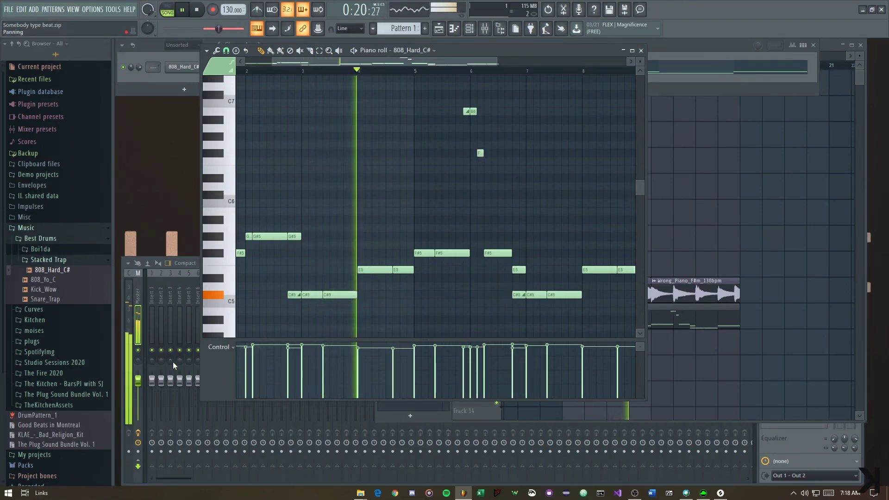
pyautogui.rightClick(229, 348)
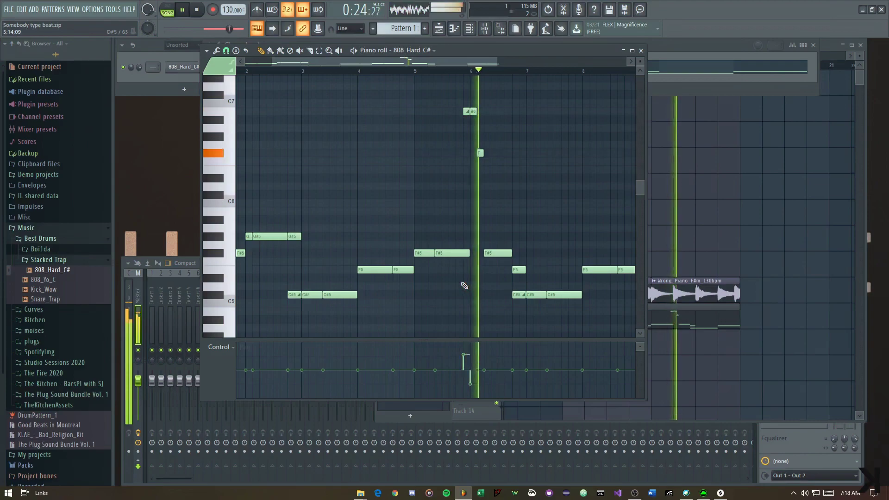
pyautogui.scroll(2, 578, 255)
pyautogui.moveTo(465, 216); pyautogui.dragTo(442, 282)
pyautogui.click(439, 377)
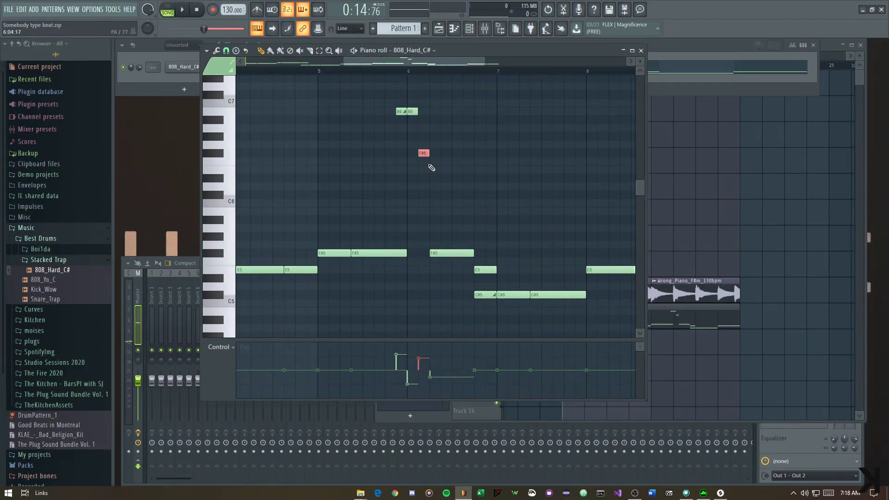
# Play back from bar 5 and widen the bar 6 panning: F#6 further right, B6 further left, F#5 about 45% left
pyautogui.scroll(-2, 412, 313)
pyautogui.click(404, 72)
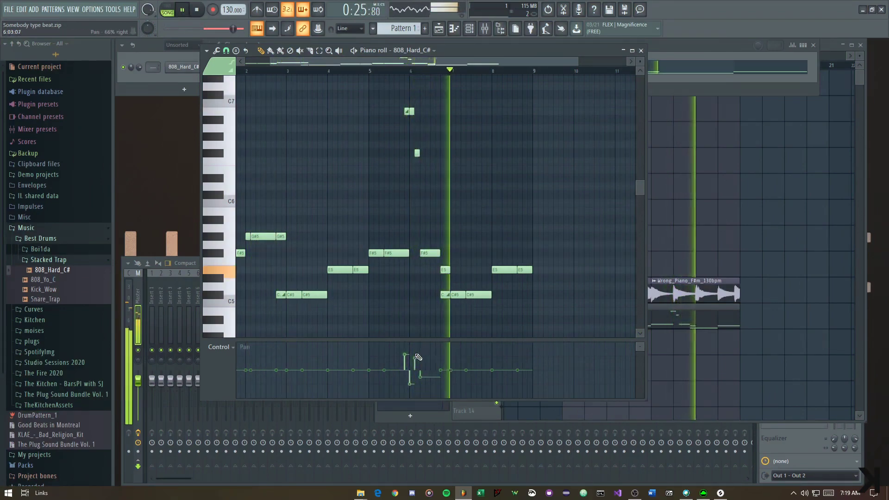
pyautogui.moveTo(414, 360)
pyautogui.mouseDown()
pyautogui.moveTo(413, 393)
pyautogui.moveTo(415, 348)
pyautogui.mouseUp()
pyautogui.click(410, 394)
pyautogui.click(400, 71)
pyautogui.moveTo(421, 378); pyautogui.dragTo(422, 384)
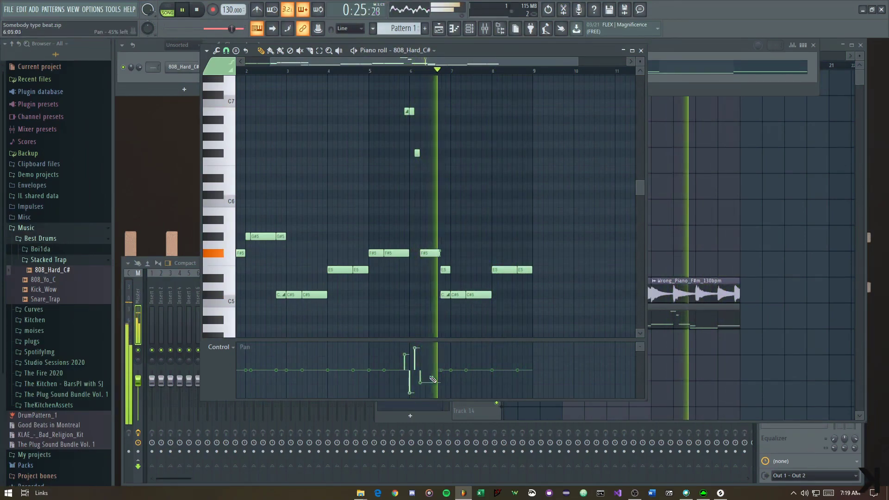
# Reopen the 808 piano roll with the note pan levels shown, review the panning around bar 6, and close the piano roll
pyautogui.press('F7')
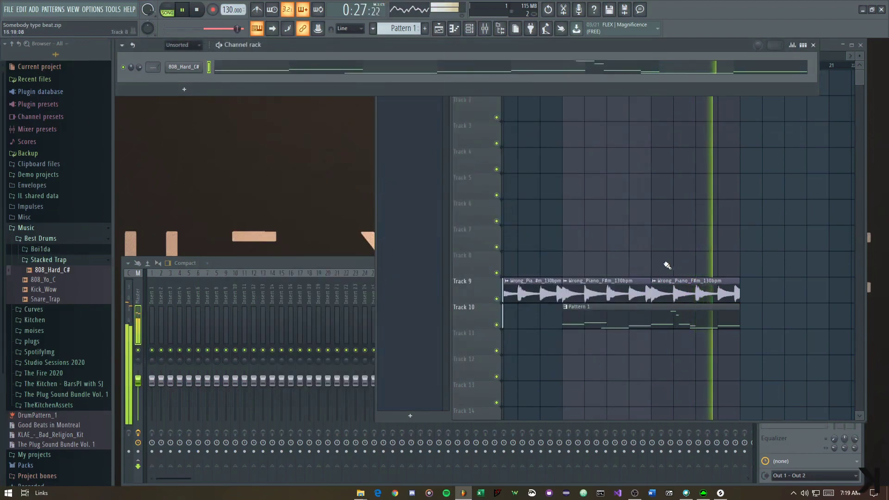
pyautogui.press('F7')
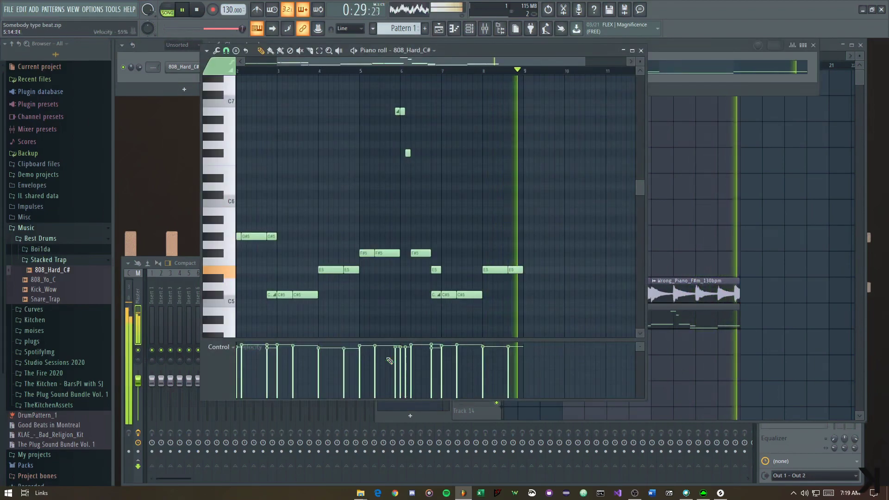
pyautogui.click(219, 347)
pyautogui.click(237, 366)
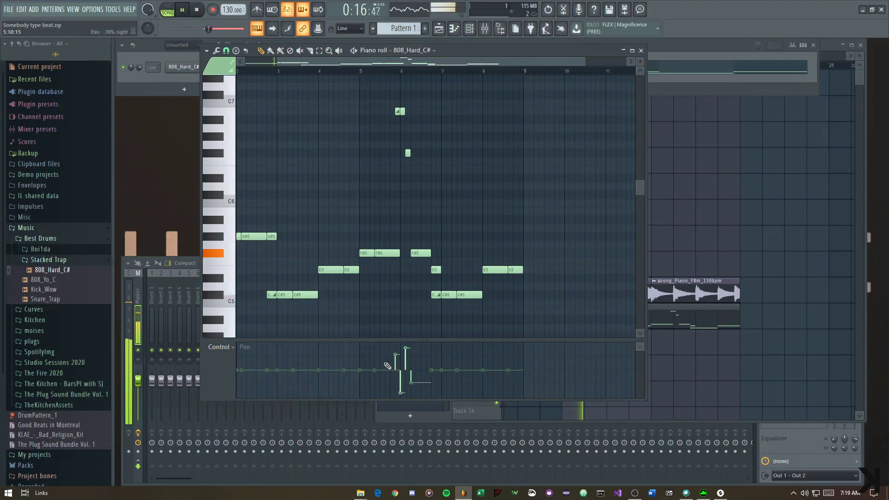
pyautogui.moveTo(403, 372)
pyautogui.mouseDown()
pyautogui.moveTo(417, 379)
pyautogui.moveTo(407, 370)
pyautogui.mouseUp()
pyautogui.press('F7')
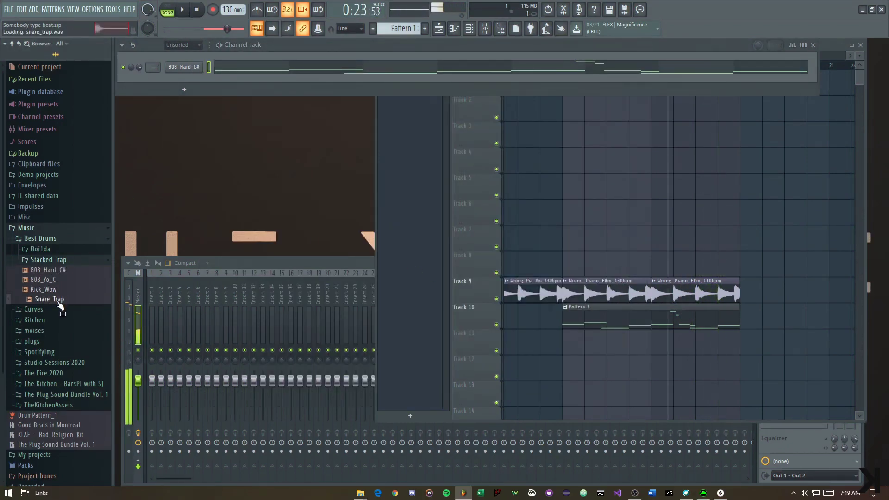
# Add the Snare_Trap and BOI1DA_hihat_13 samples from the Best Drums folders as new channels in the channel rack
pyautogui.moveTo(50, 300); pyautogui.dragTo(179, 78)
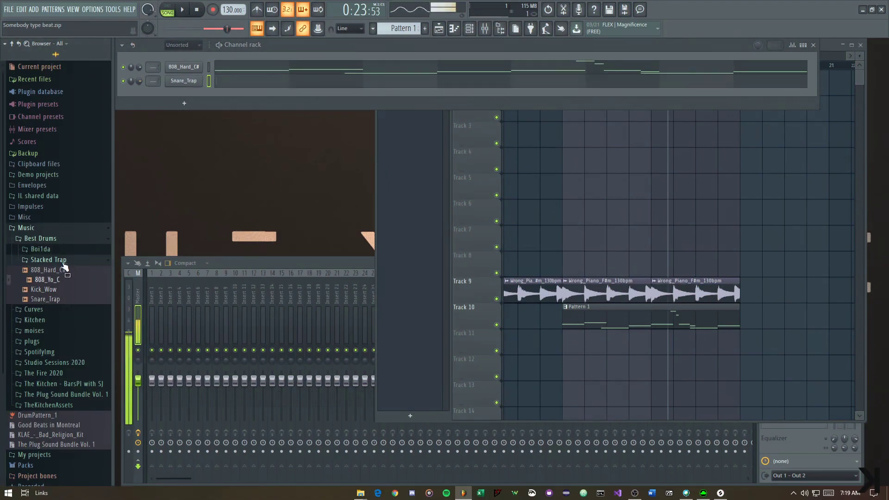
pyautogui.click(66, 260)
pyautogui.click(65, 250)
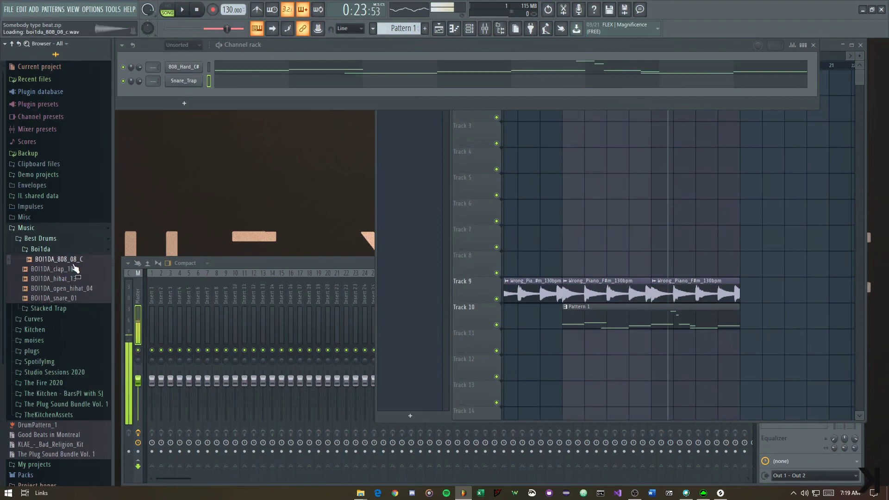
pyautogui.moveTo(178, 88); pyautogui.dragTo(184, 93)
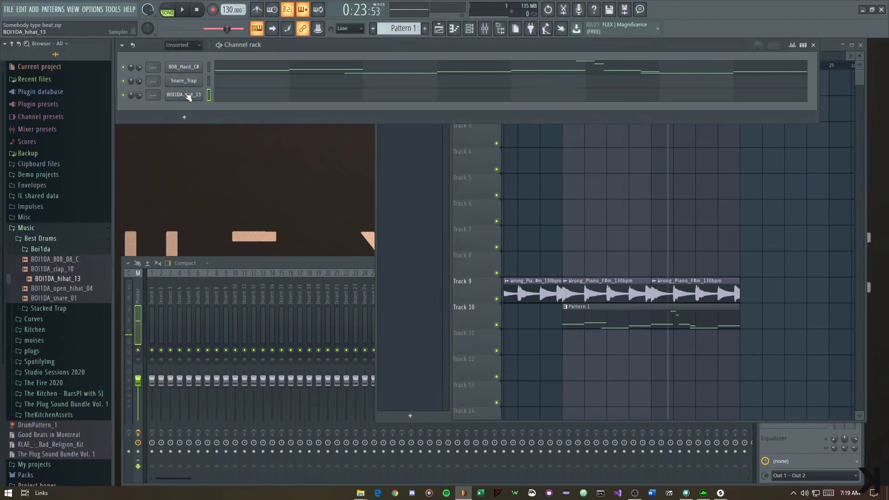
pyautogui.rightClick(184, 94)
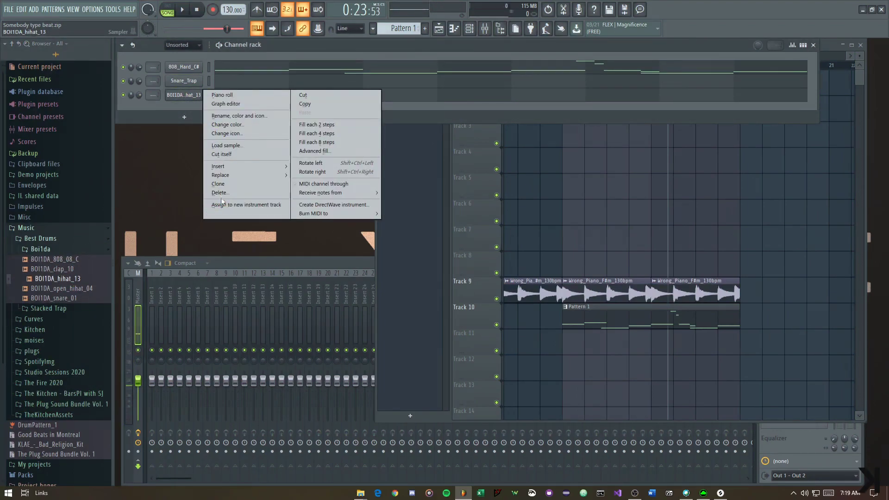
pyautogui.press('F1')
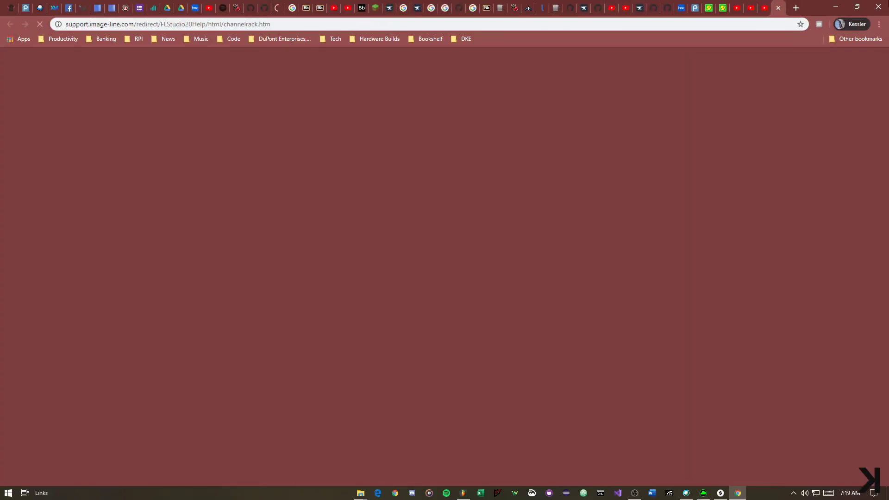
pyautogui.click(779, 8)
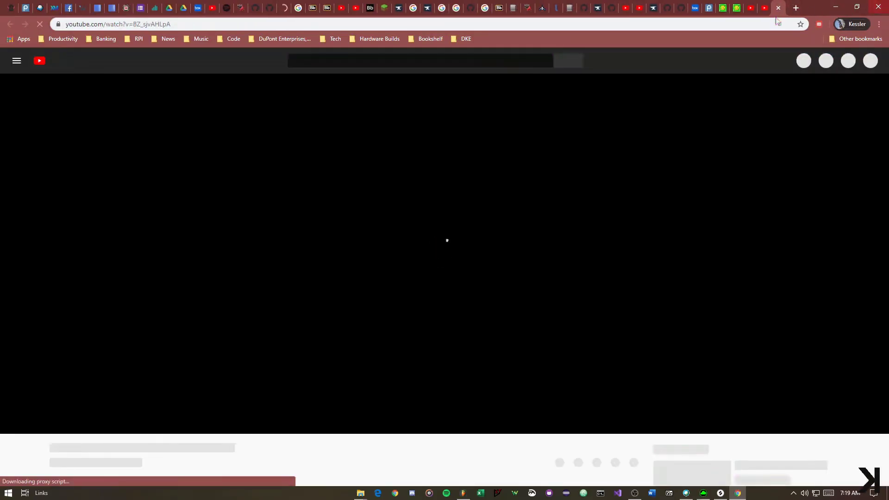
pyautogui.hotkey('alt', 'Tab')
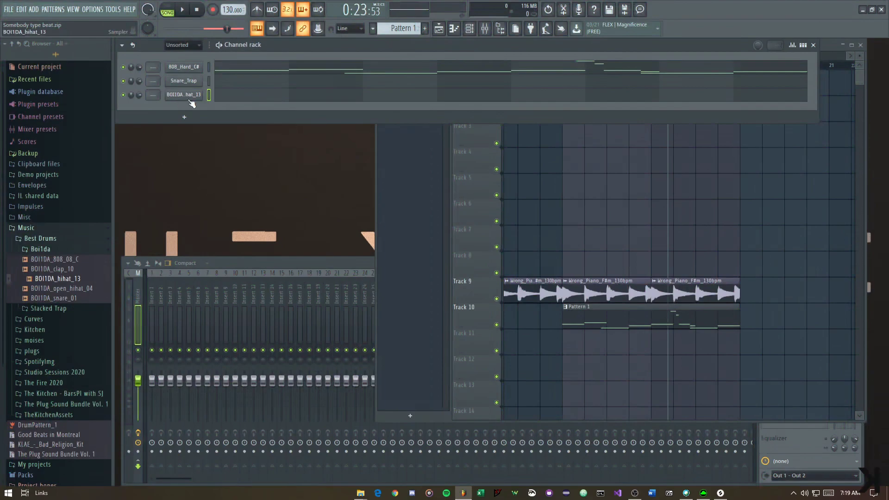
# Fill the BOI1DA_hihat_13 channel with a note every 2 steps across eight bars and transpose the notes to G#4
pyautogui.click(252, 94)
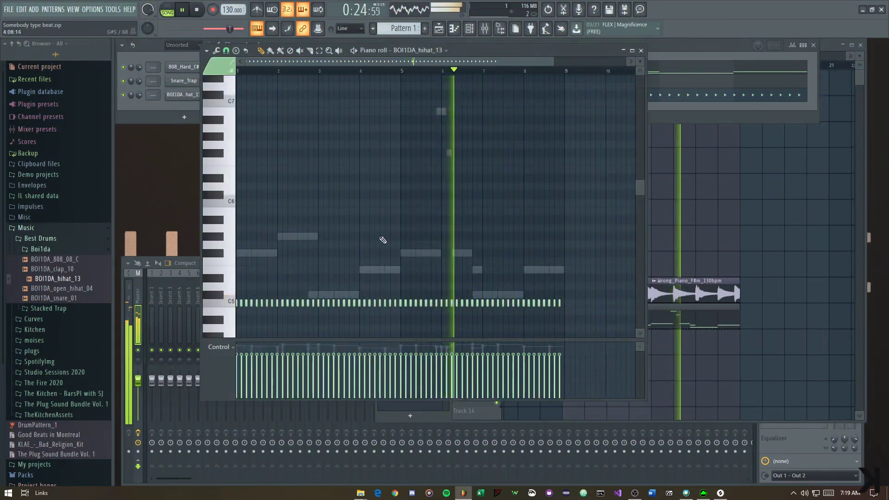
pyautogui.hotkey('shift', 'Up')
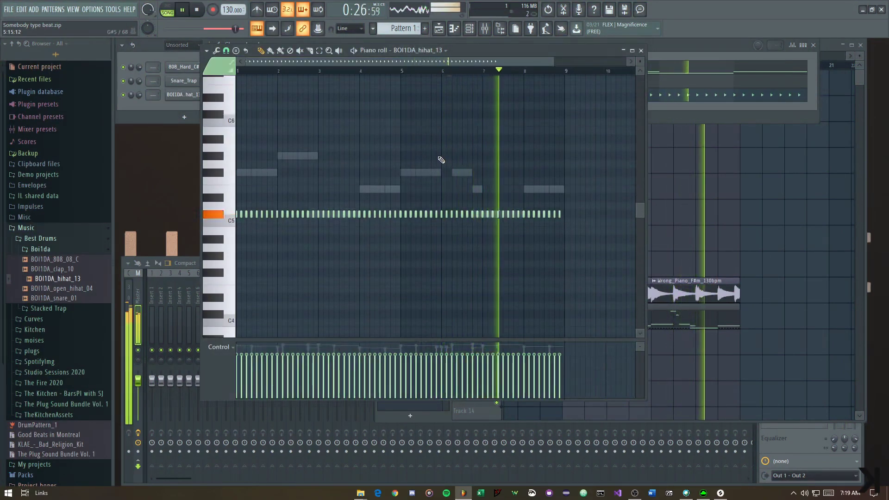
pyautogui.hotkey('ctrl', 'Up')
pyautogui.hotkey('shift', 'Down')
pyautogui.hotkey('shift', 'Down')
pyautogui.hotkey('shift', 'Down')
pyautogui.hotkey('shift', 'Down')
pyautogui.hotkey('shift', 'Down')
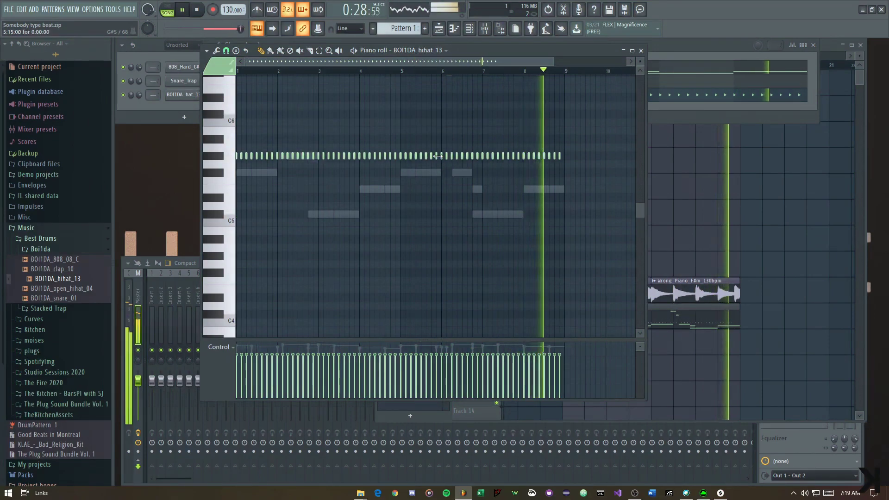
pyautogui.hotkey('ctrl', 'Down')
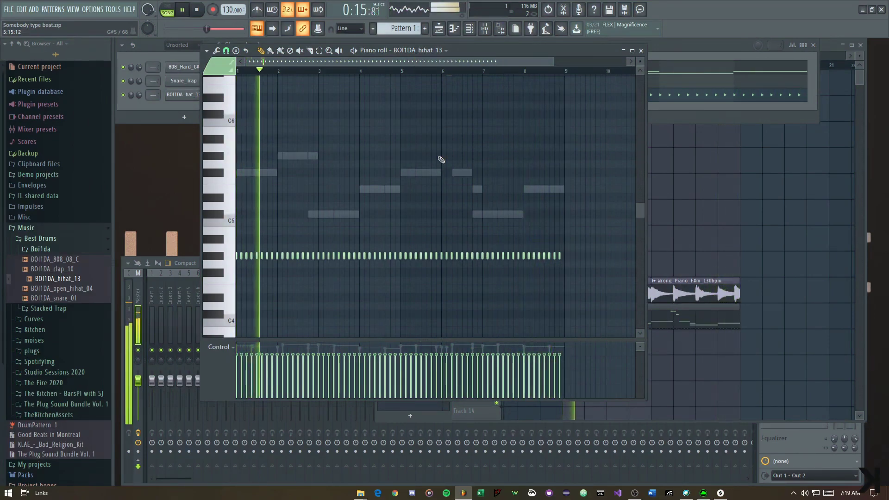
# Audition the hi-hat notes at C#5 and in other octaves during playback, returning them to G#4
pyautogui.hotkey('ctrl', 'Up')
pyautogui.hotkey('shift', 'Down')
pyautogui.hotkey('shift', 'Down')
pyautogui.hotkey('shift', 'Down')
pyautogui.hotkey('shift', 'Down')
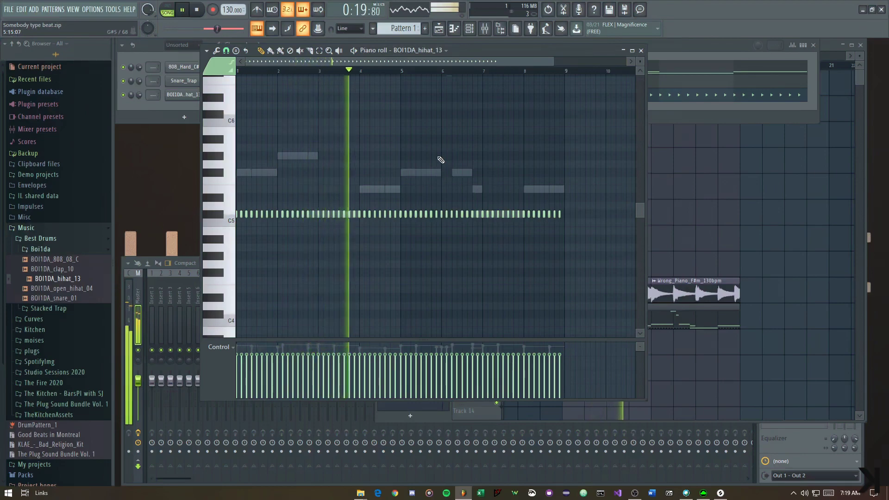
pyautogui.hotkey('ctrl', 'Down')
pyautogui.hotkey('ctrl', 'Down')
pyautogui.hotkey('ctrl', 'Up')
pyautogui.hotkey('ctrl', 'Up')
pyautogui.hotkey('ctrl', 'Up')
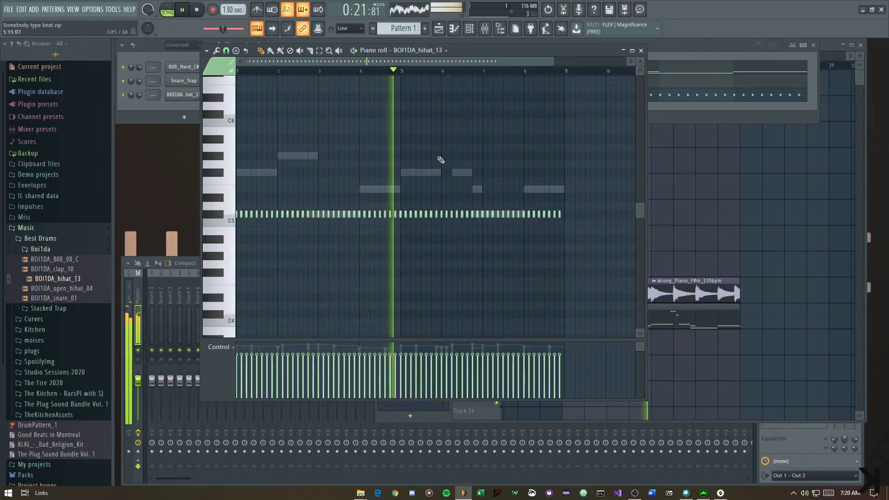
pyautogui.hotkey('shift', 'Down')
pyautogui.hotkey('shift', 'Down')
pyautogui.hotkey('shift', 'Down')
pyautogui.hotkey('shift', 'Down')
pyautogui.hotkey('shift', 'Down')
pyautogui.hotkey('ctrl', 'Down')
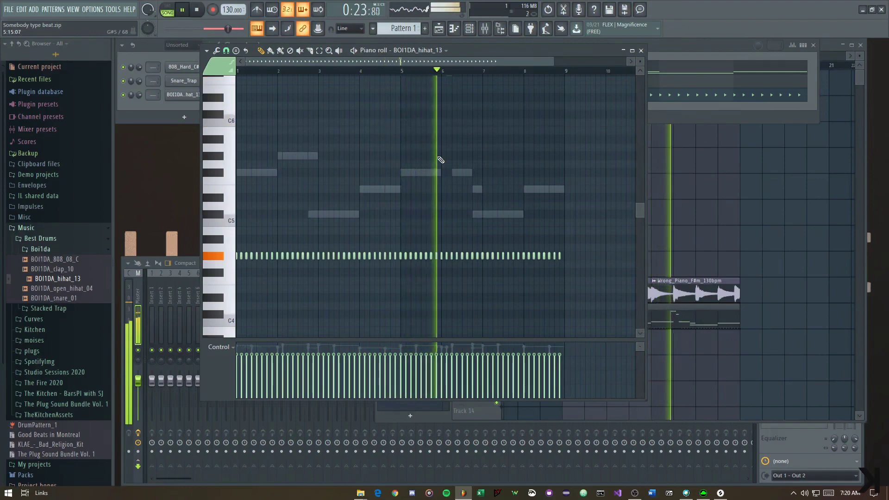
# Switch to the Snare_Trap piano roll and place a one-beat G#4 note on beat 3 of bar 1
pyautogui.press('F7')
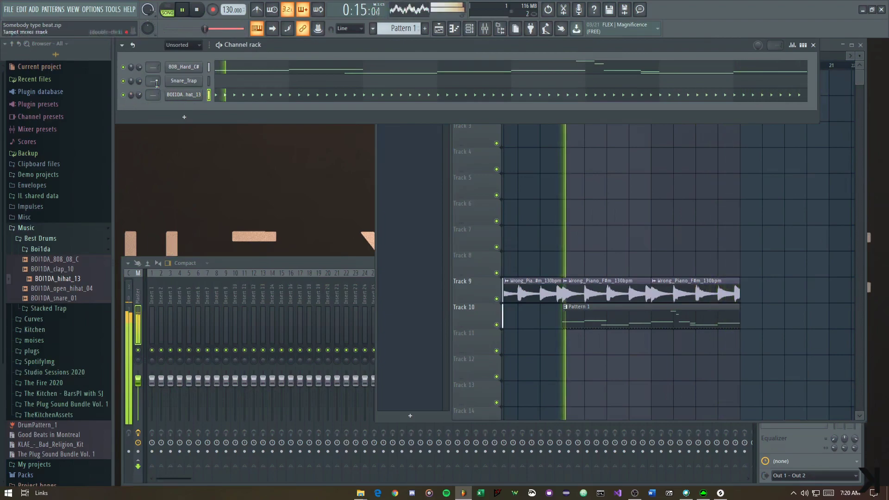
pyautogui.click(245, 80)
pyautogui.press('space')
pyautogui.click(287, 258)
pyautogui.press('space')
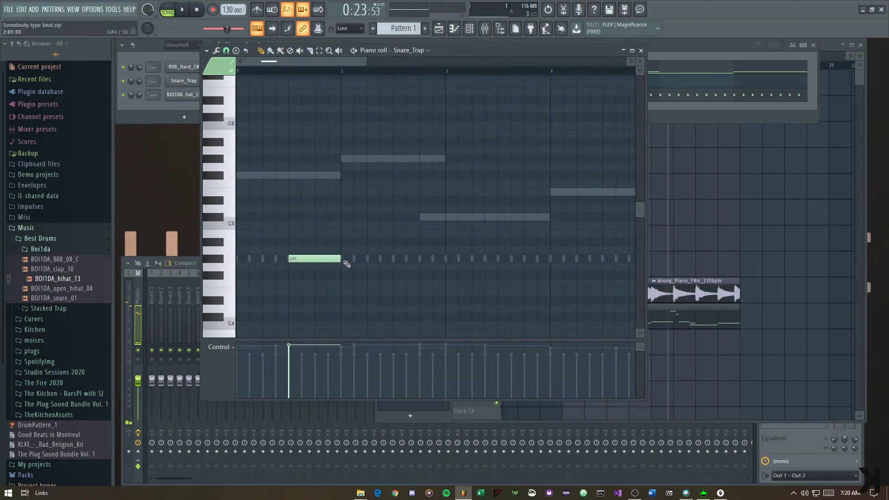
pyautogui.rightClick(334, 259)
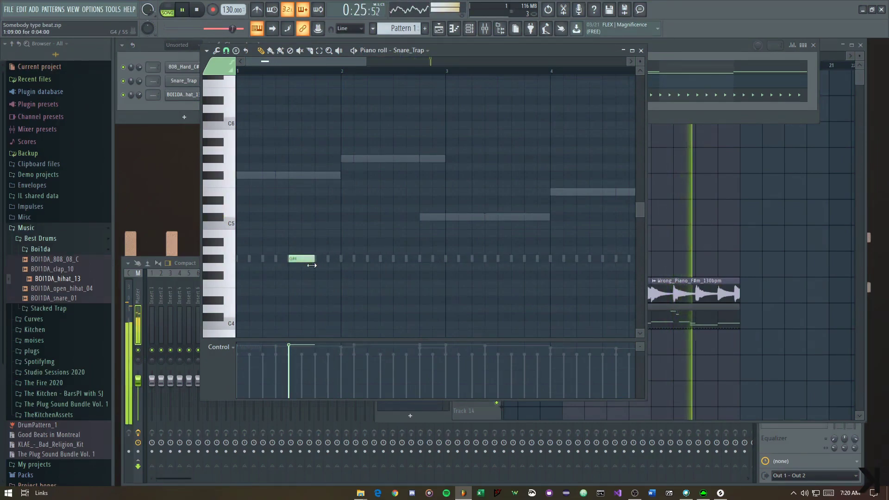
# Place one-beat G#4 snare notes on beat 3 of bars 2 through 8 and close the piano roll
pyautogui.click(396, 259)
pyautogui.click(499, 260)
pyautogui.moveTo(529, 246); pyautogui.dragTo(307, 230)
pyautogui.click(383, 242)
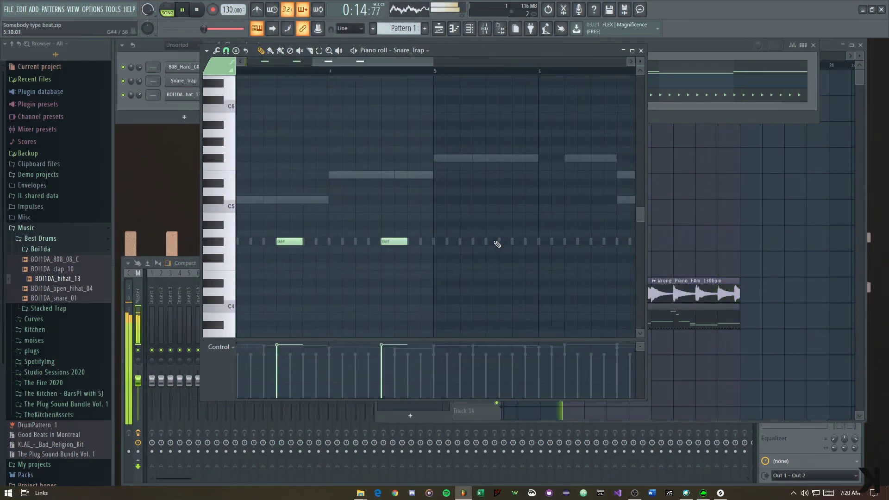
pyautogui.moveTo(554, 241); pyautogui.dragTo(445, 247)
pyautogui.scroll(-2, 482, 246)
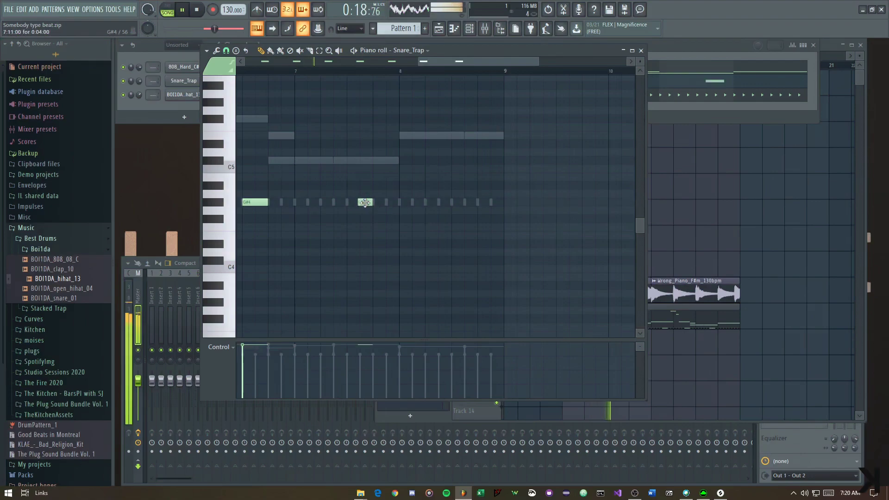
pyautogui.press('F7')
pyautogui.press('space')
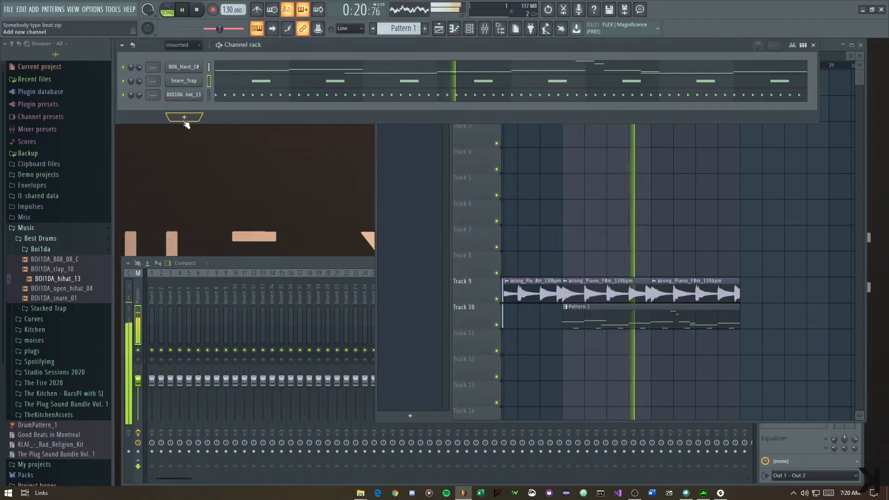
# Open the Snare_Trap channel settings and load its sample into the Edison audio editor
pyautogui.click(184, 95)
pyautogui.click(195, 81)
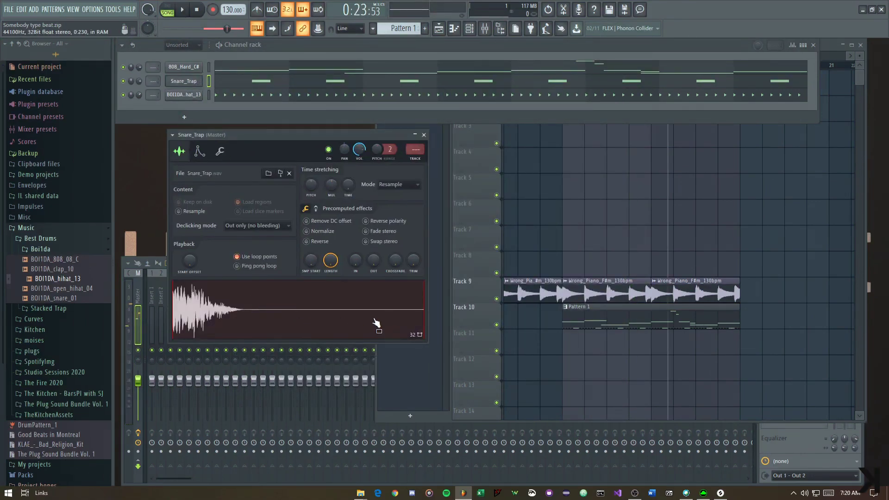
pyautogui.rightClick(374, 314)
pyautogui.click(401, 339)
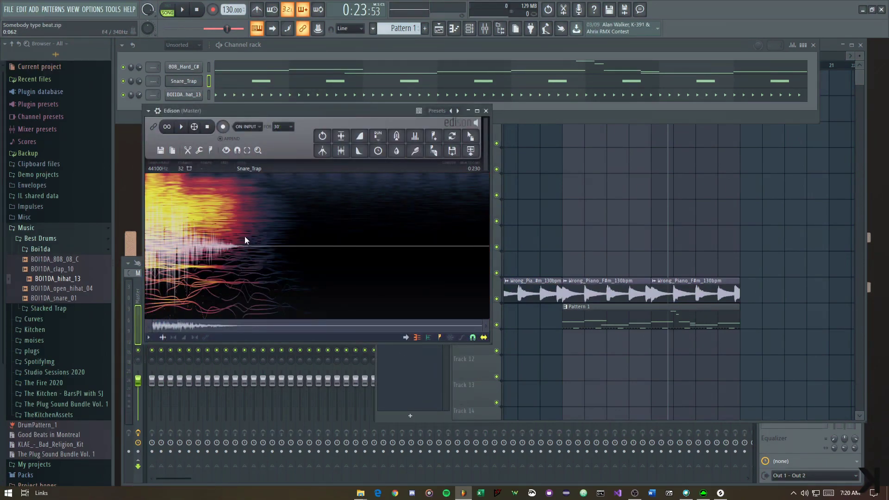
pyautogui.hotkey('ctrl', 's')
pyautogui.press('Escape')
pyautogui.hotkey('ctrl', 's')
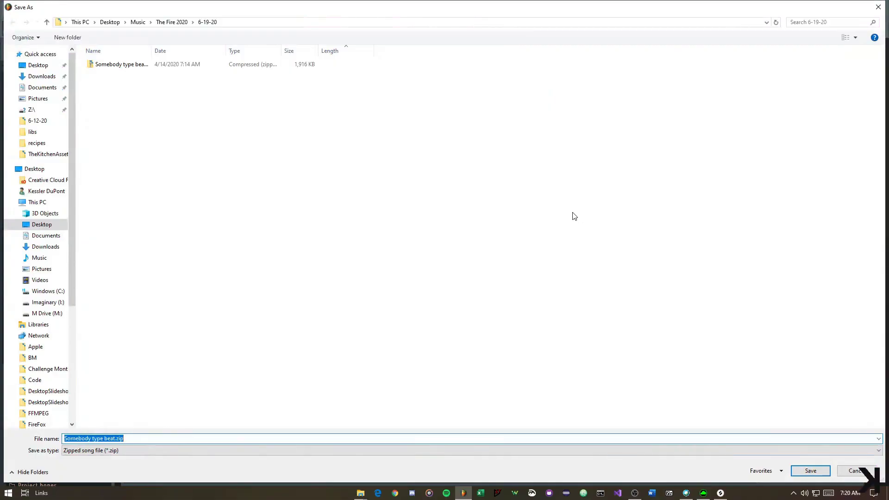
pyautogui.press('Escape')
# Delete Snare_Trap_2.wav from the Stacked Trap folder and save the Edison sample over Snare_Trap.wav
pyautogui.click(639, 162)
pyautogui.click(275, 184)
pyautogui.hotkey('ctrl', 's')
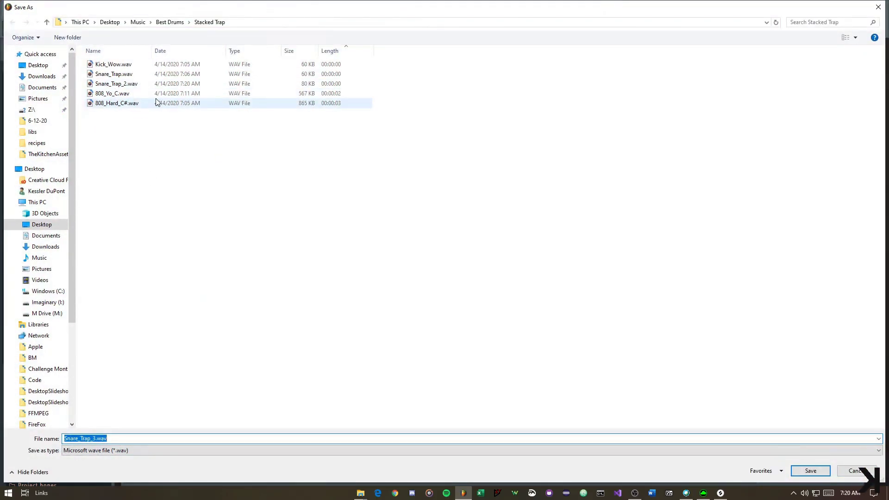
pyautogui.click(157, 84)
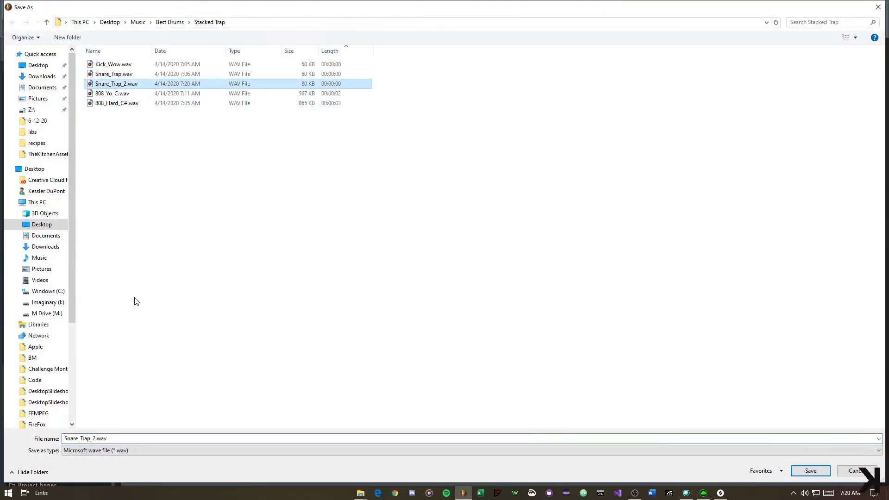
pyautogui.press('Delete')
pyautogui.click(147, 77)
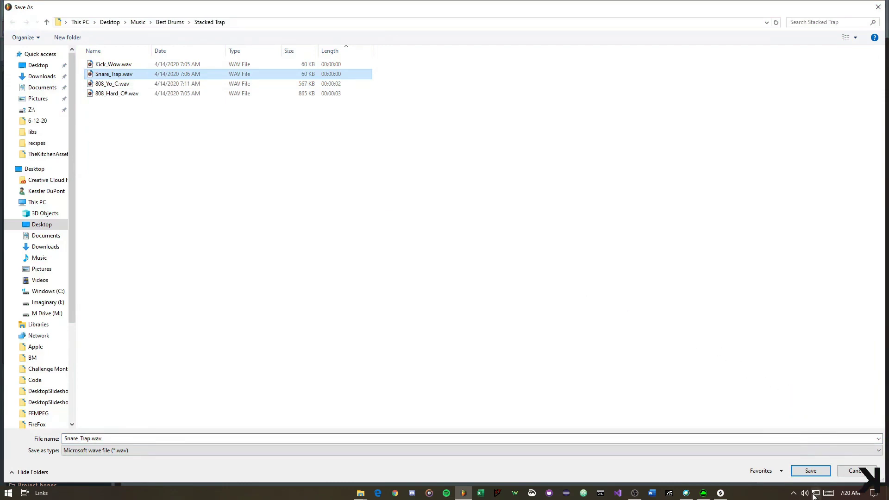
pyautogui.click(810, 474)
pyautogui.click(469, 251)
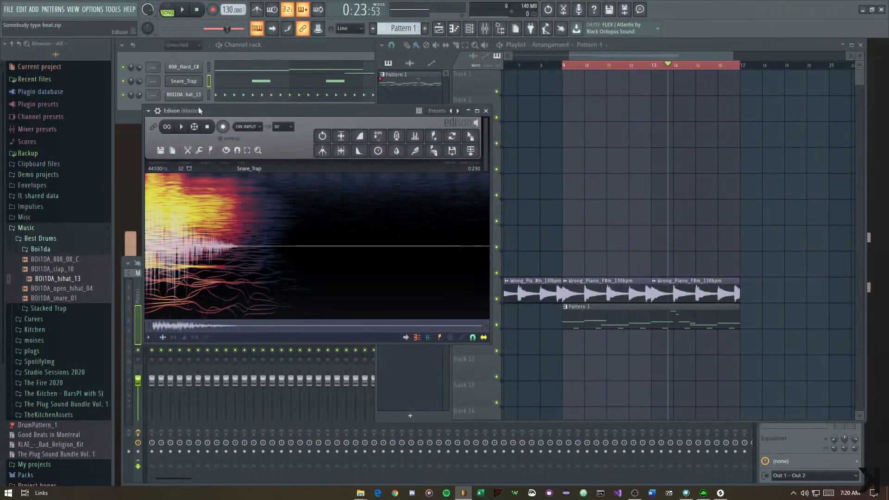
# Close Edison, reload Snare_Trap.wav into the Snare_Trap channel, and play the beat back
pyautogui.press('Escape')
pyautogui.click(187, 83)
pyautogui.click(186, 83)
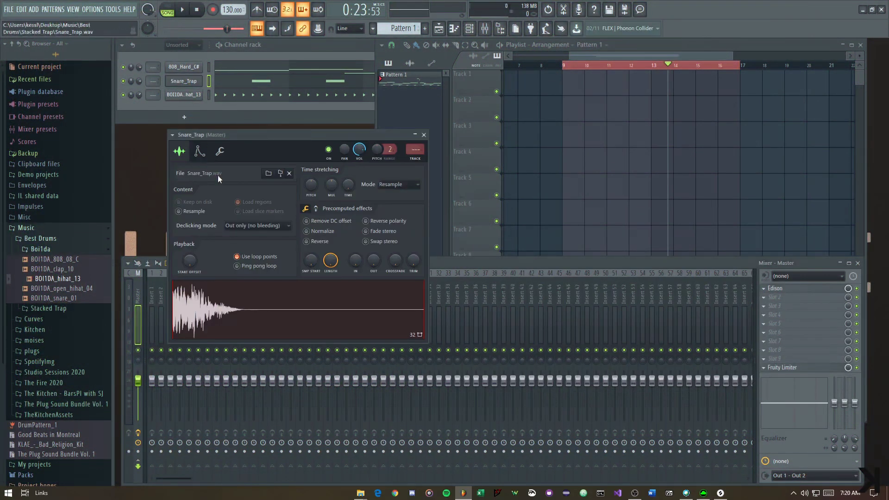
pyautogui.click(271, 172)
pyautogui.doubleClick(140, 75)
pyautogui.press('Escape')
pyautogui.press('space')
pyautogui.click(261, 109)
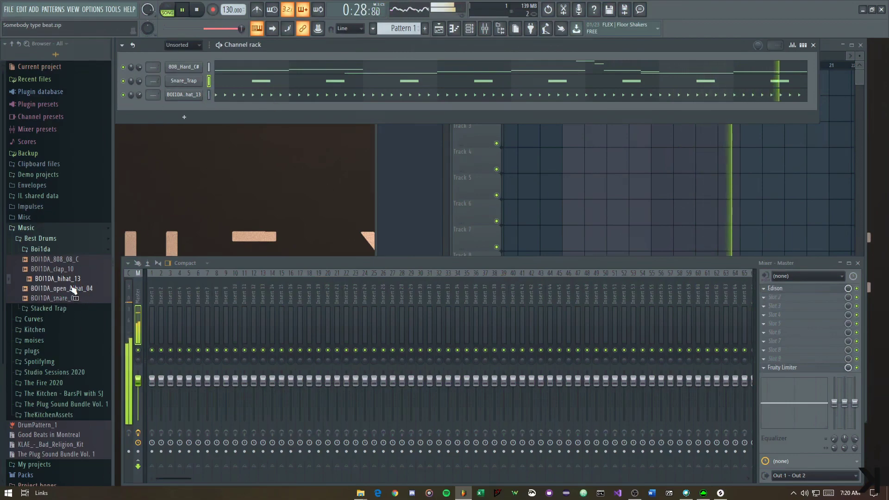
# Add the BOI1DA_open_hihat_04 and BOI1DA_snare_01 samples as channels and audition the new snare
pyautogui.moveTo(185, 90); pyautogui.dragTo(209, 126)
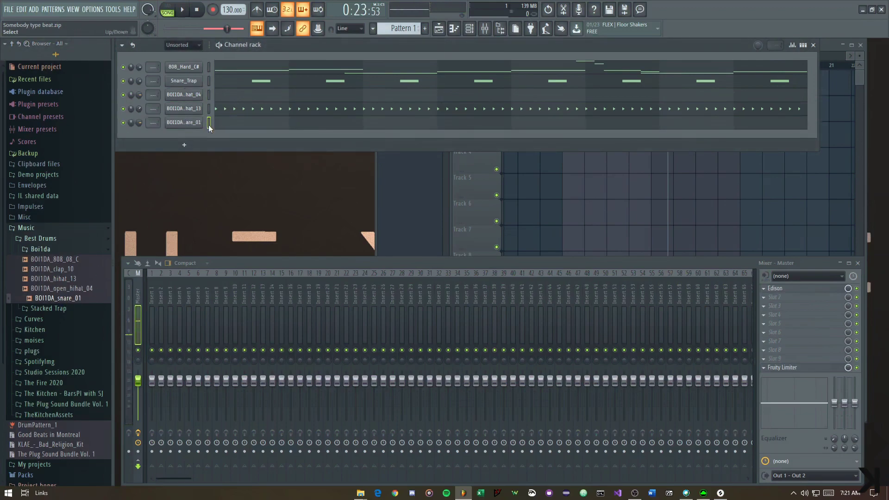
pyautogui.click(195, 124)
pyautogui.click(186, 122)
# Place one-beat G#4 notes in the BOI1DA_snare_01 piano roll at step 15 of bar 1 and step 7 of bar 2
pyautogui.press('F7')
pyautogui.click(139, 126)
pyautogui.press('space')
pyautogui.click(333, 204)
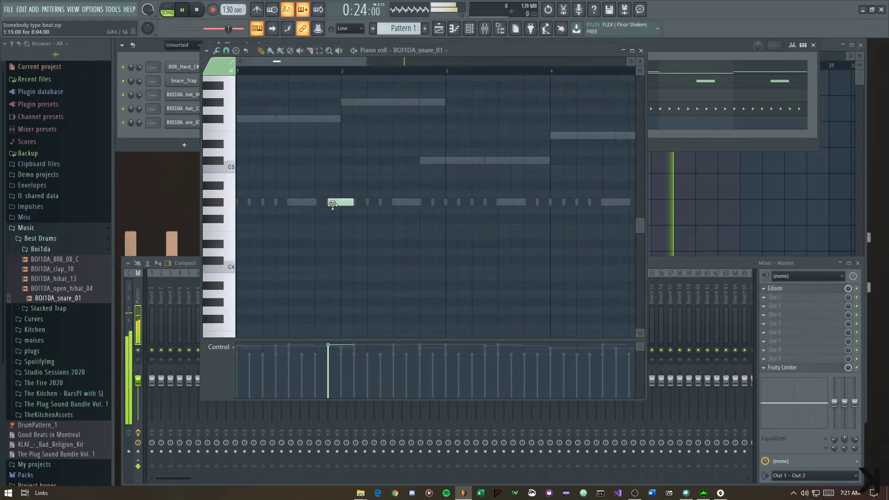
pyautogui.scroll(2, 333, 204)
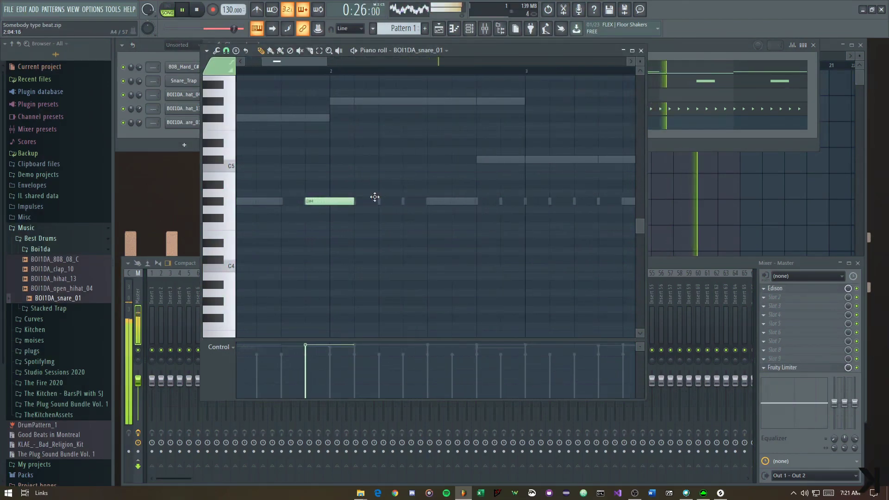
pyautogui.scroll(-2, 399, 210)
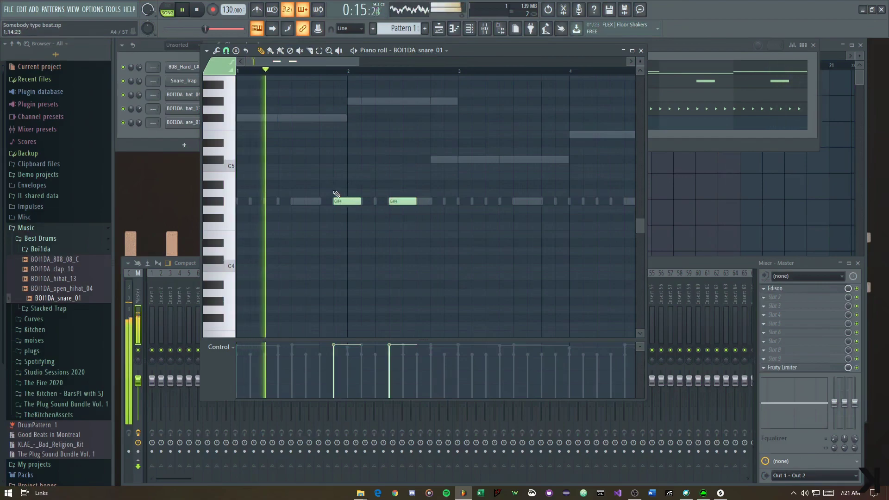
# Arrange the BOI1DA_snare_01 G#4 notes at step 15 of bar 1, step 3 of bars 2, 3 and 4, and step 11 of bar 4
pyautogui.moveTo(335, 193); pyautogui.dragTo(496, 246)
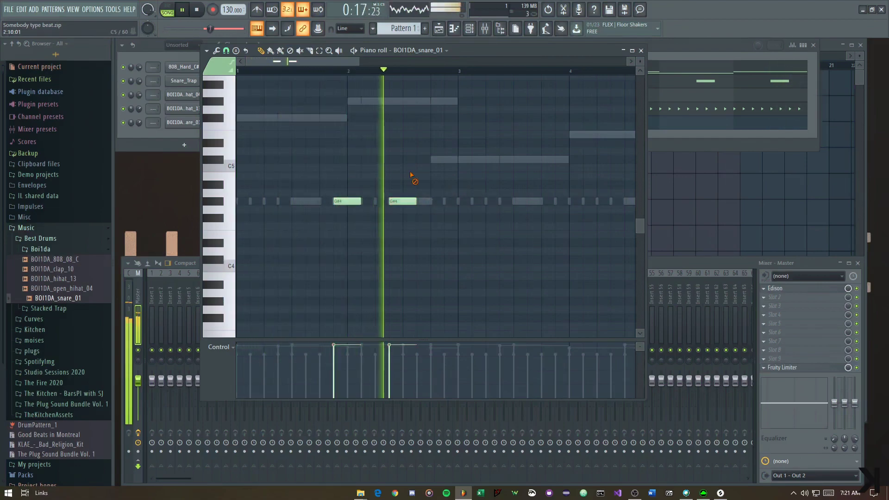
pyautogui.moveTo(388, 203); pyautogui.dragTo(502, 225)
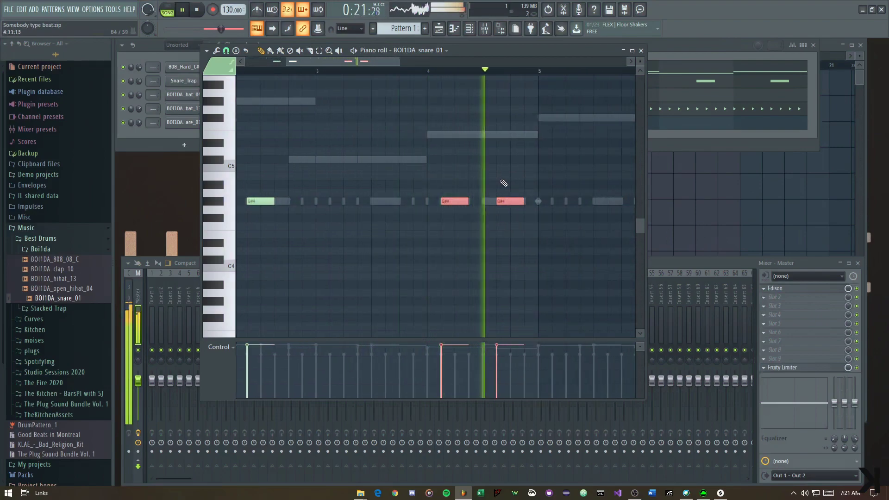
pyautogui.press('space')
pyautogui.scroll(2, 389, 212)
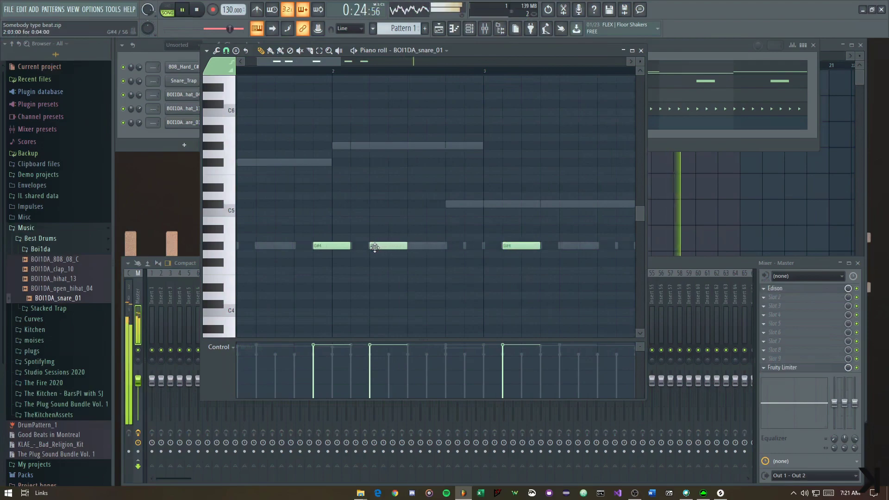
pyautogui.moveTo(344, 247); pyautogui.dragTo(604, 286)
# Duplicate the five snare notes four bars later, starting at step 15 of bar 5, and close the piano roll
pyautogui.scroll(-1, 444, 236)
pyautogui.scroll(-2, 520, 294)
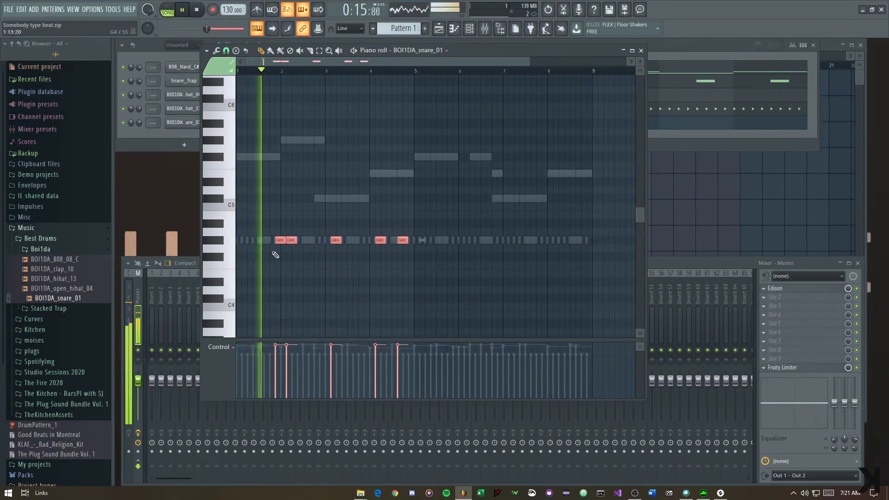
pyautogui.hotkey('ctrl', 'b')
pyautogui.moveTo(439, 262); pyautogui.dragTo(528, 240)
pyautogui.scroll(2, 443, 261)
pyautogui.scroll(-2, 524, 237)
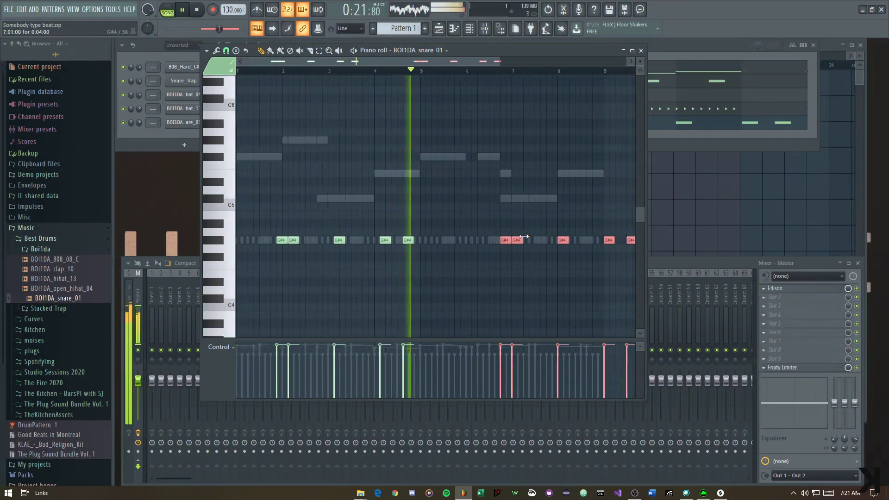
pyautogui.scroll(2, 512, 237)
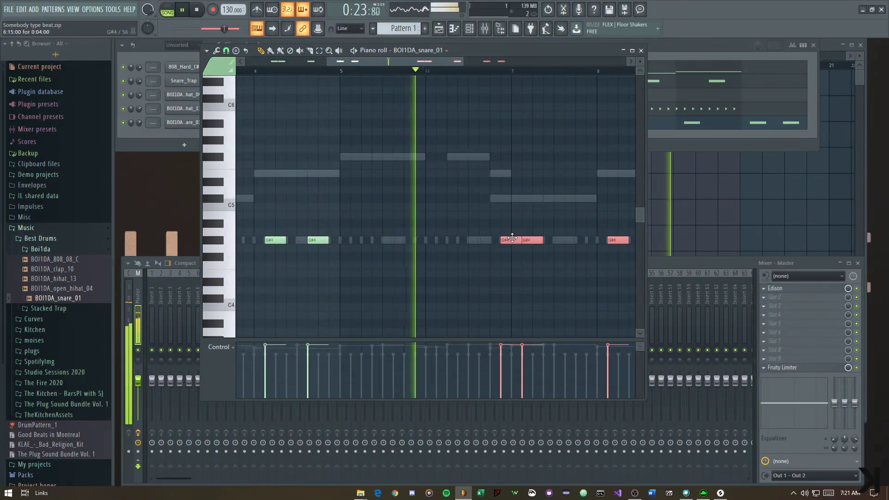
pyautogui.scroll(-2, 513, 238)
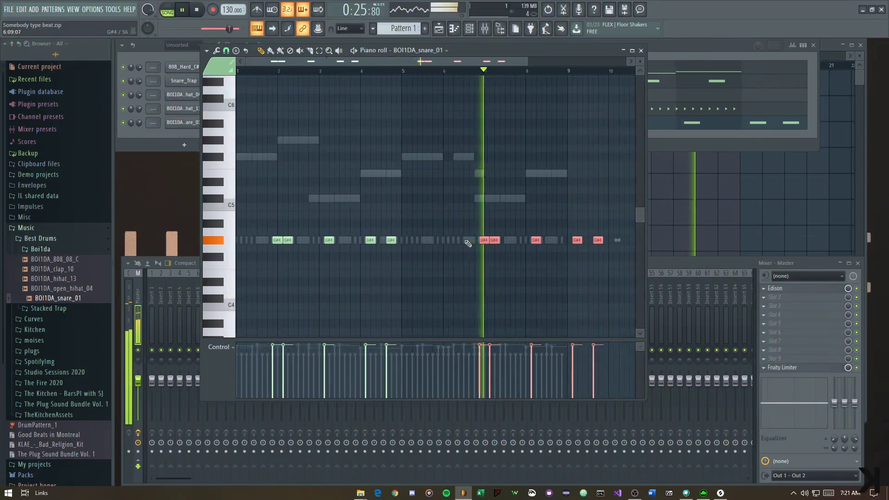
pyautogui.scroll(2, 548, 250)
pyautogui.moveTo(543, 155); pyautogui.dragTo(510, 201)
pyautogui.keyDown('ctrl'); pyautogui.click(437, 151); pyautogui.keyUp('ctrl')
pyautogui.scroll(-2, 463, 206)
pyautogui.press('Escape')
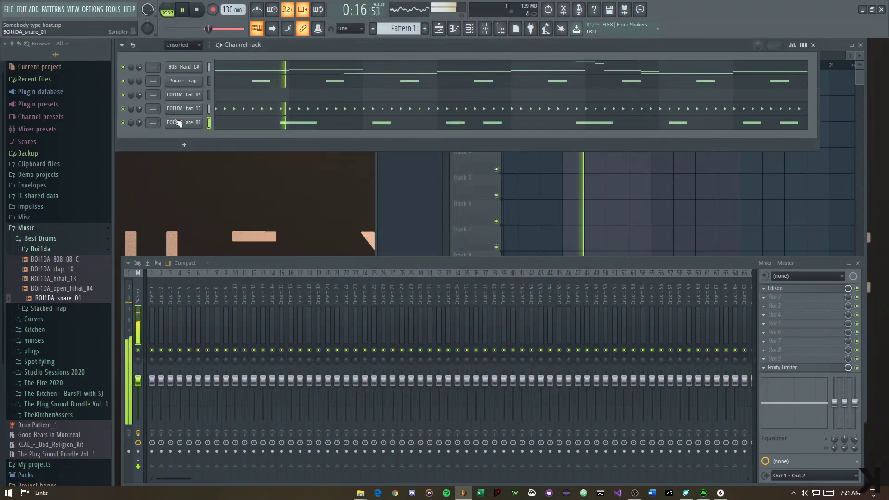
# Mute the piano loop on Track 9 of the playlist
pyautogui.click(137, 127)
pyautogui.moveTo(731, 213); pyautogui.dragTo(753, 210)
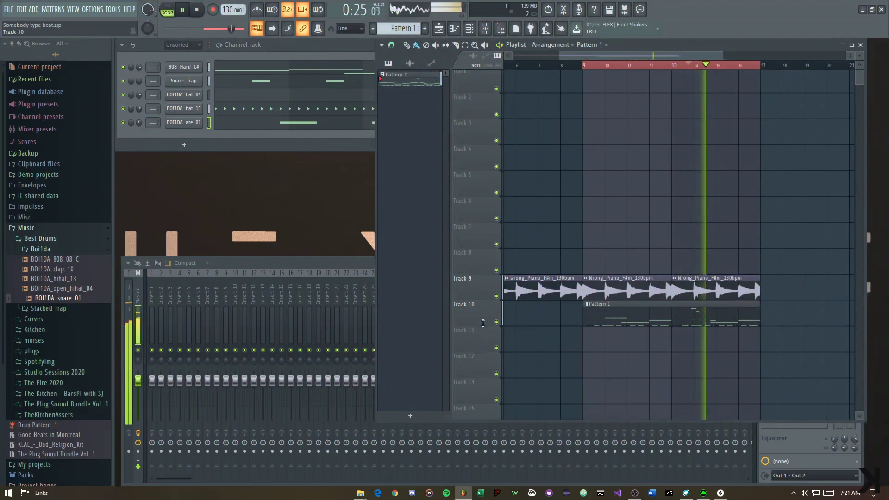
pyautogui.click(497, 297)
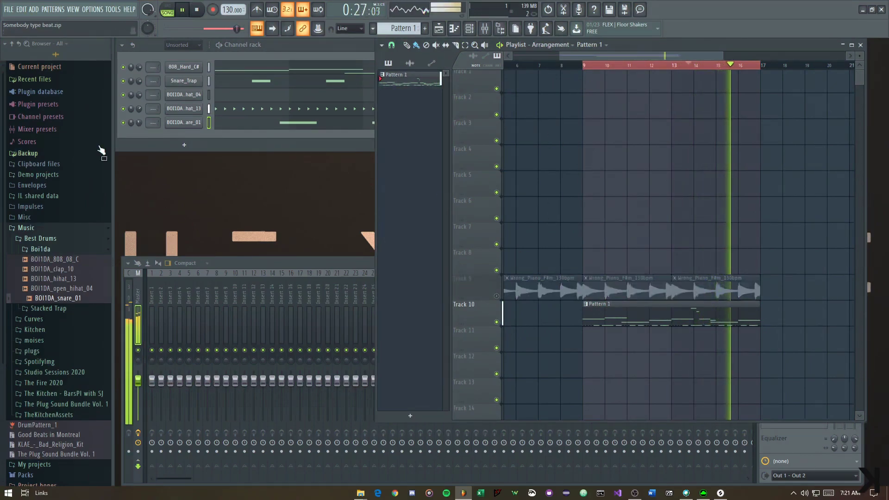
# Look through the Boi1da and Stacked Trap drum folders and audition the Kick_Wow sample
pyautogui.click(44, 249)
pyautogui.click(46, 260)
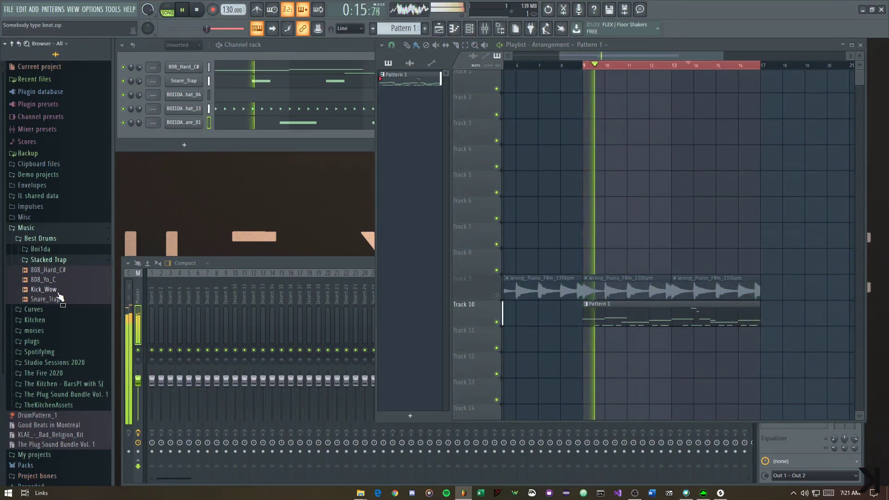
pyautogui.click(58, 250)
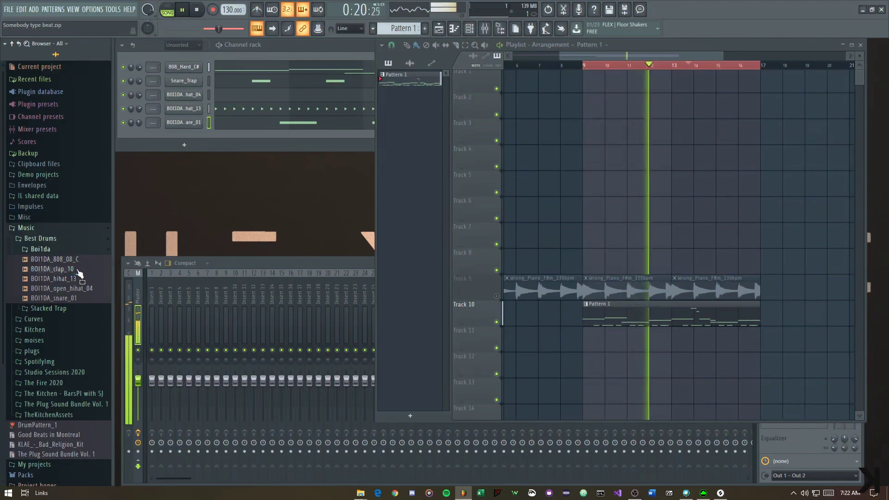
pyautogui.click(51, 249)
pyautogui.click(58, 260)
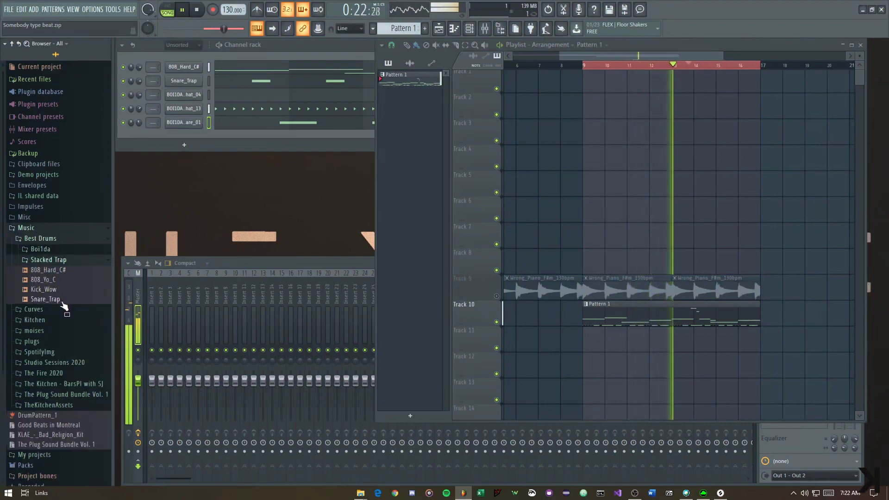
pyautogui.click(64, 272)
pyautogui.click(56, 290)
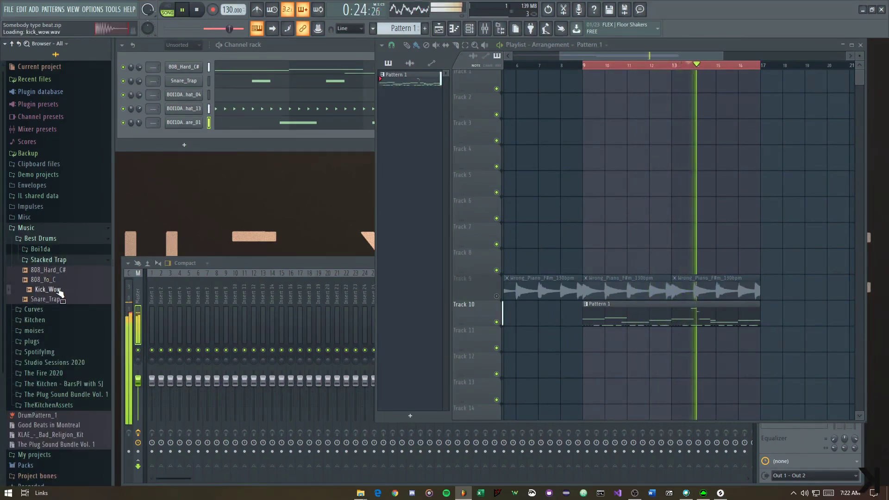
# Add the Kick_Wow sample as a channel directly above Snare_Trap and open its piano roll
pyautogui.moveTo(56, 290); pyautogui.dragTo(195, 55)
pyautogui.moveTo(185, 122); pyautogui.dragTo(187, 75)
pyautogui.click(252, 81)
# Place a one-beat F#4 kick note at the start of bar 1 in the Kick_Wow piano roll and play it back
pyautogui.press('space')
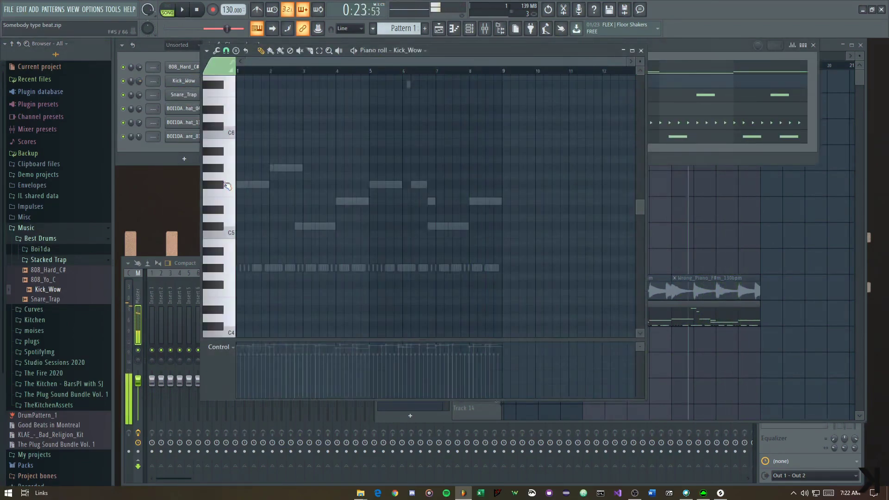
pyautogui.scroll(3, 215, 187)
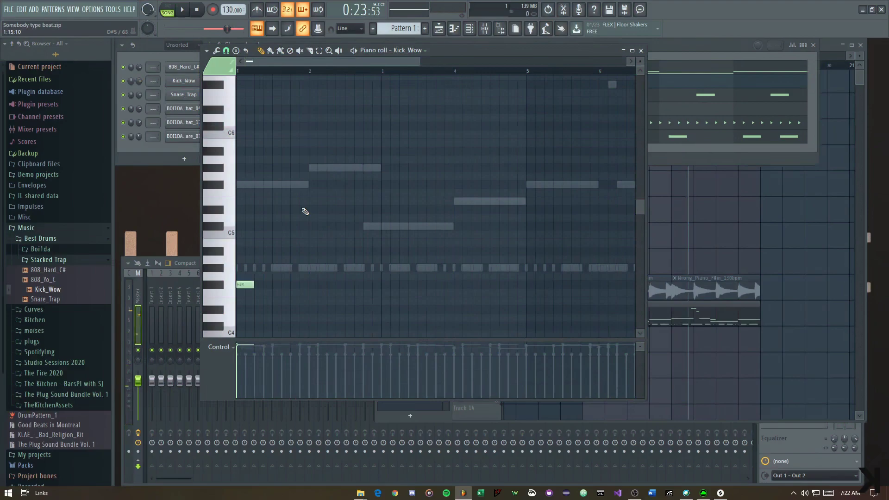
pyautogui.press('space')
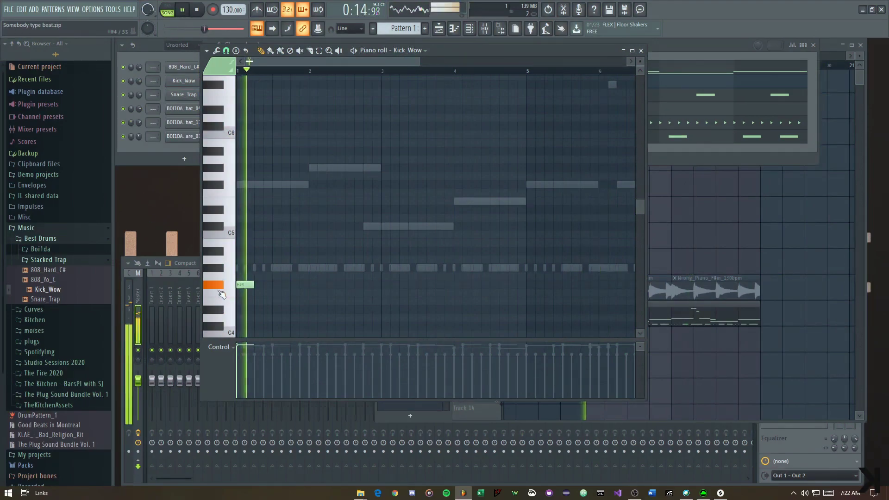
pyautogui.scroll(2, 214, 290)
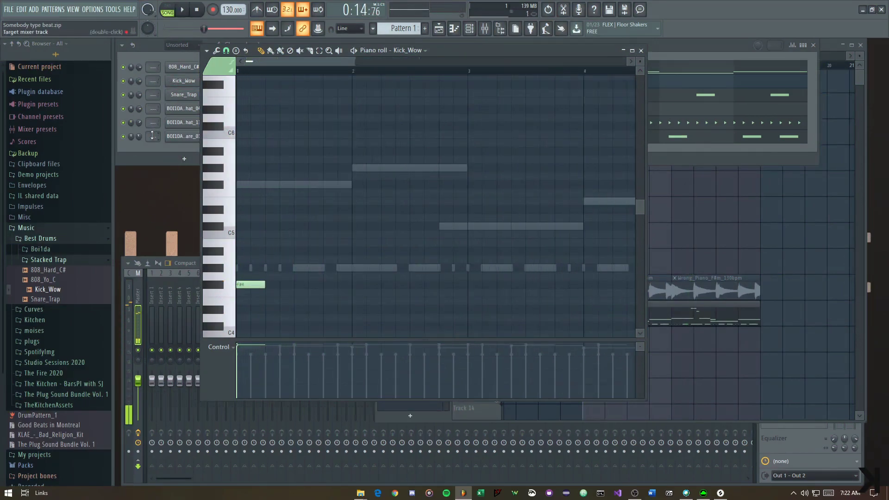
# Load the Kick_Wow sample into Edison, save it over Kick_Wow.wav in the Stacked Trap folder, and close Edison
pyautogui.click(184, 81)
pyautogui.rightClick(191, 247)
pyautogui.click(211, 275)
pyautogui.rightClick(149, 314)
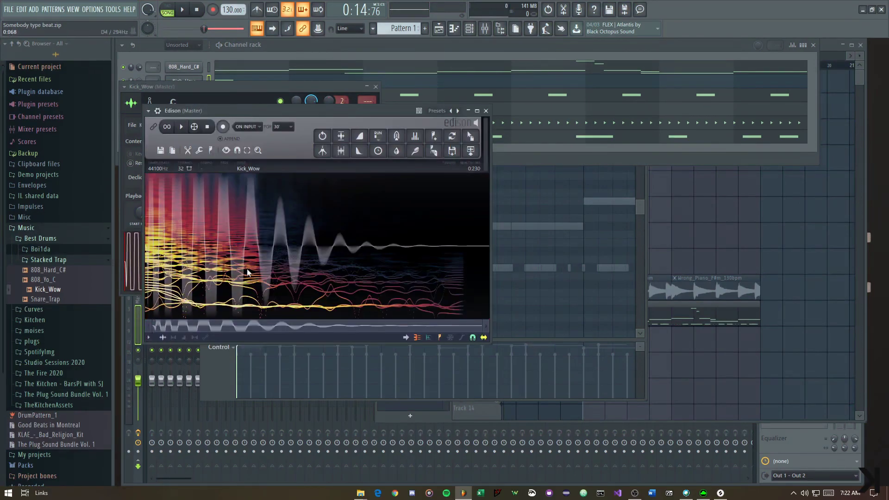
pyautogui.press('space')
pyautogui.hotkey('ctrl', 's')
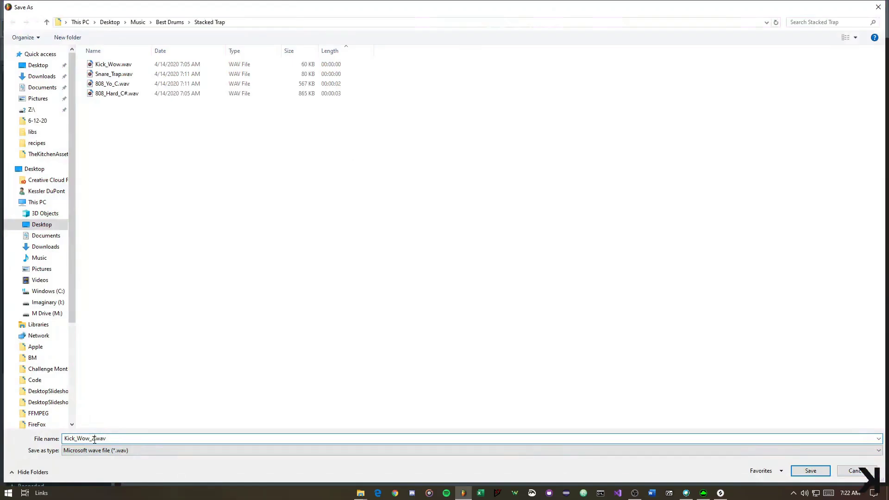
pyautogui.press('Return')
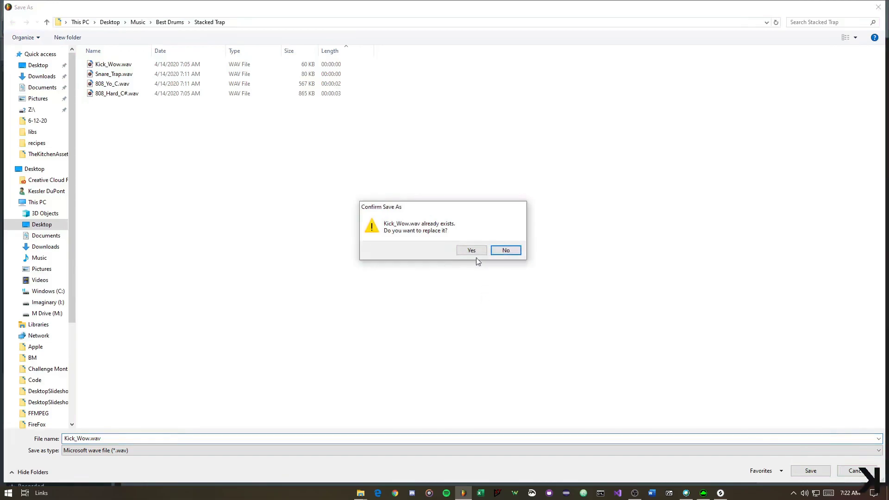
pyautogui.click(473, 250)
pyautogui.click(478, 116)
# Load Kick_Wow.wav into the 808_Hard_C# channel and play the beat
pyautogui.click(184, 70)
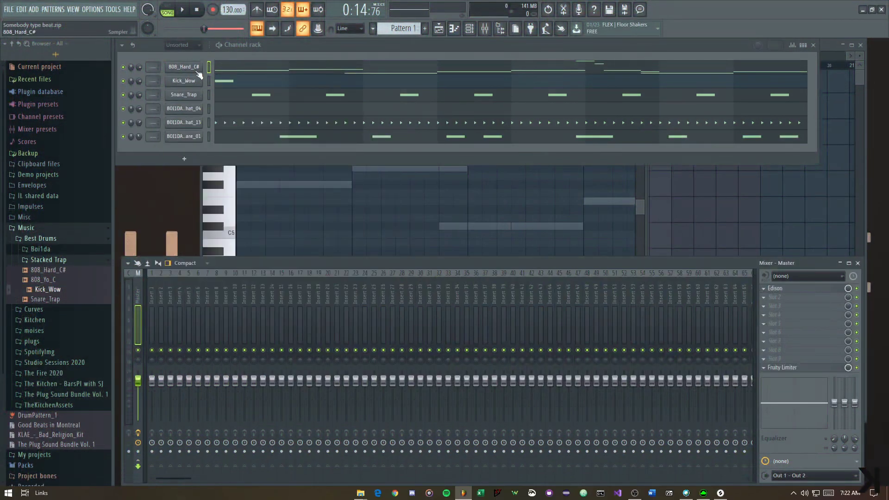
pyautogui.click(165, 170)
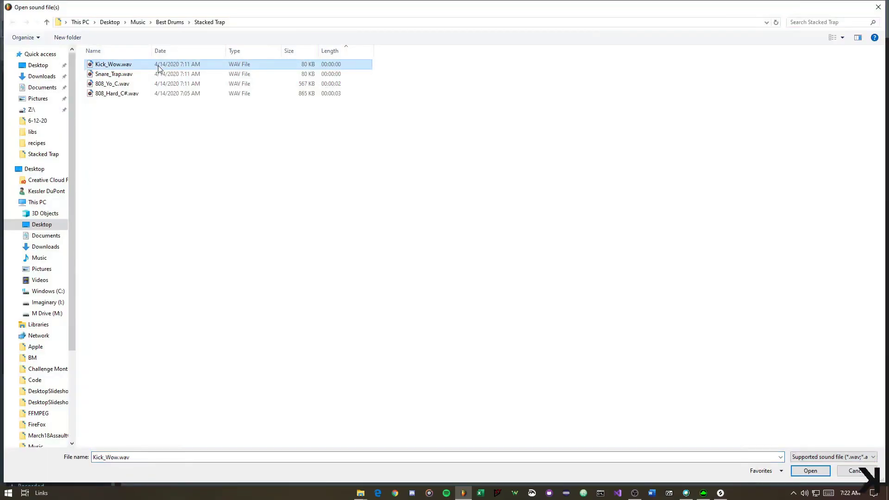
pyautogui.doubleClick(158, 66)
pyautogui.press('space')
pyautogui.click(414, 126)
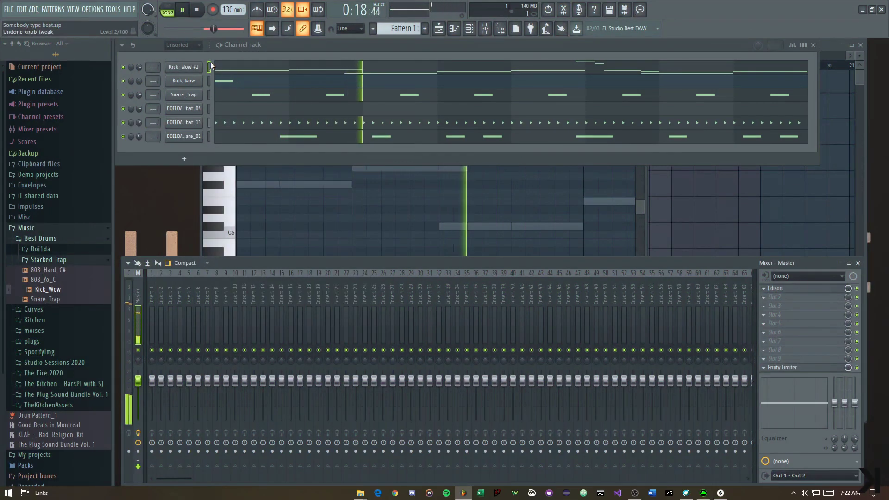
# Put 808_Hard_C#.wav back into the first channel in place of the kick sample
pyautogui.click(185, 67)
pyautogui.click(253, 161)
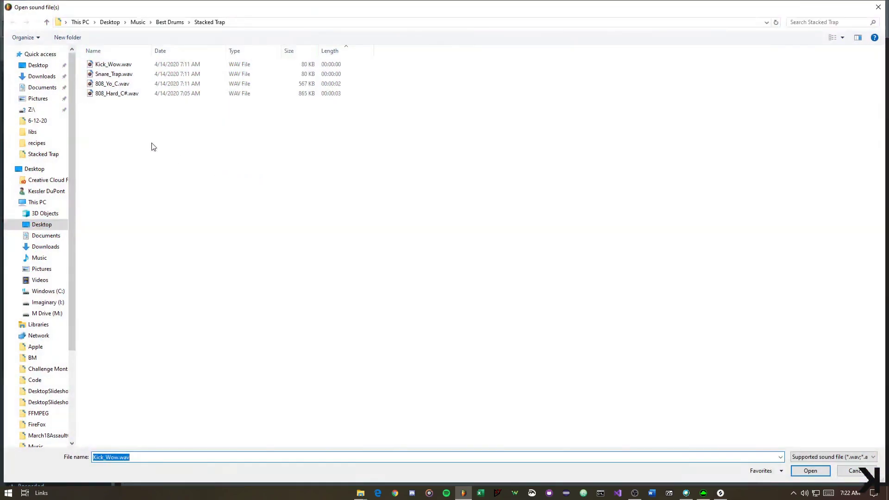
pyautogui.doubleClick(132, 93)
pyautogui.click(413, 123)
# Try 808_Yo_C.wav in the 808 channel and return to 808_Hard_C#.wav from the sample history
pyautogui.click(198, 70)
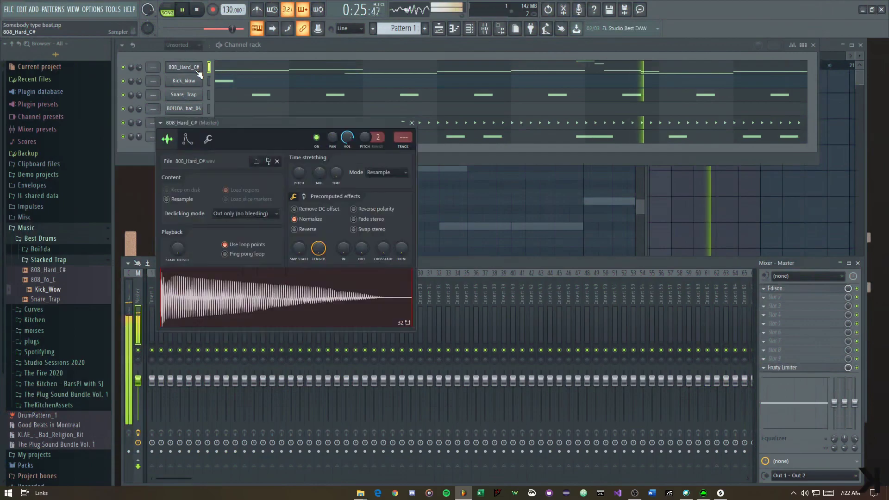
pyautogui.click(255, 161)
pyautogui.doubleClick(132, 86)
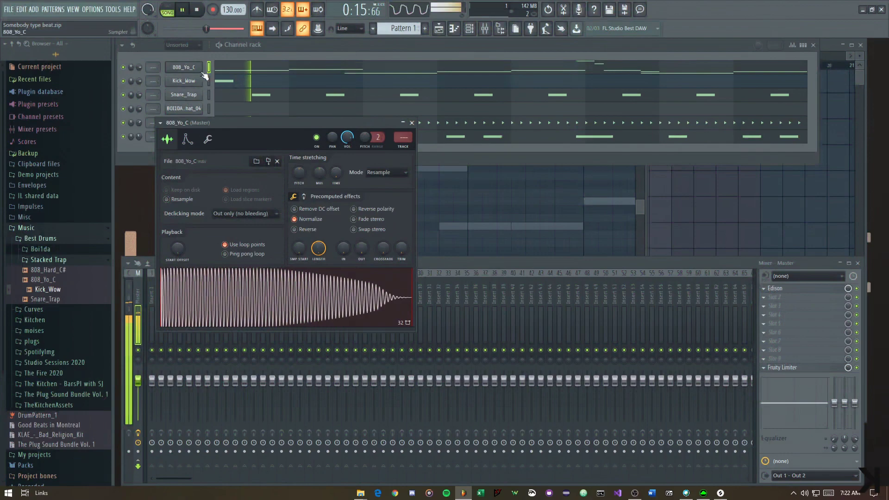
pyautogui.rightClick(198, 69)
pyautogui.click(217, 126)
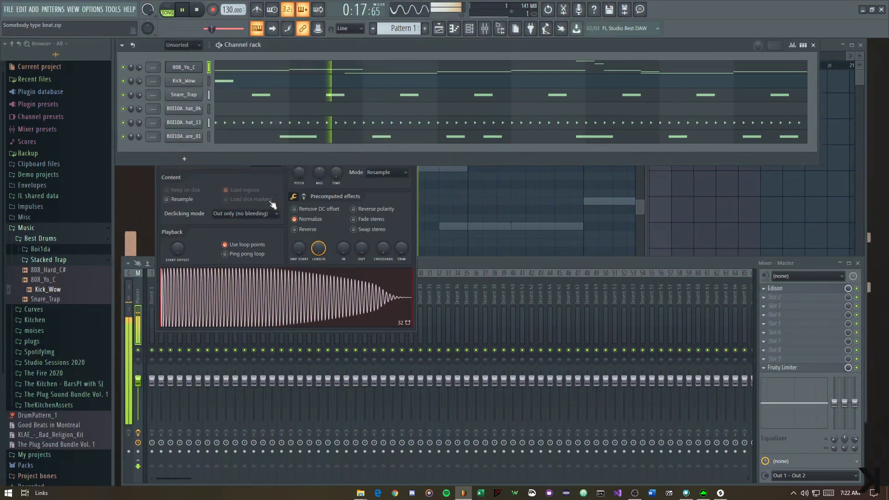
pyautogui.click(214, 192)
pyautogui.rightClick(256, 164)
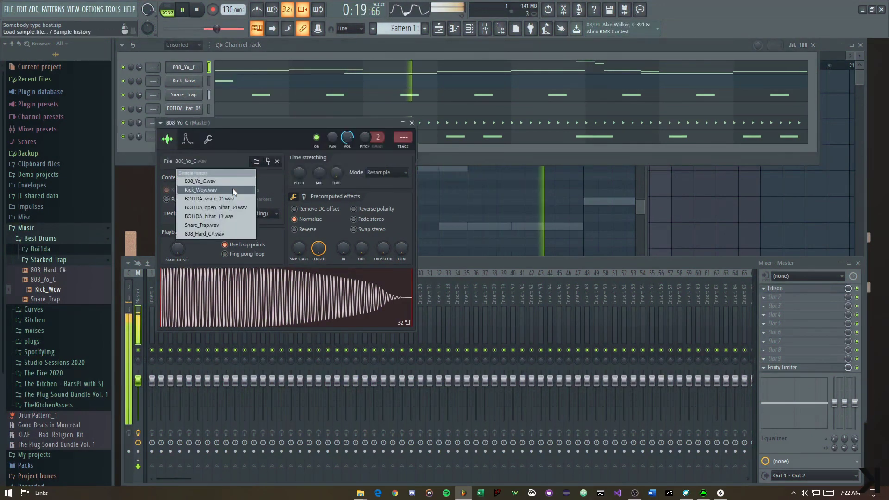
pyautogui.click(231, 180)
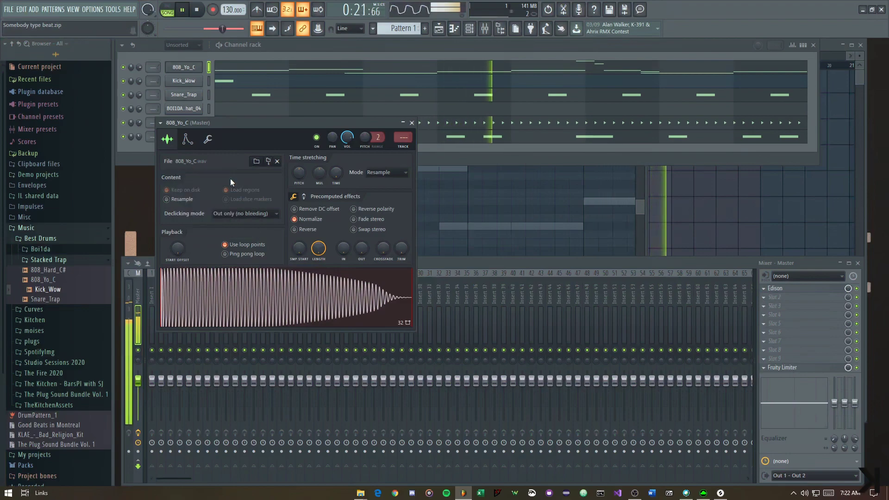
pyautogui.rightClick(257, 164)
pyautogui.click(212, 235)
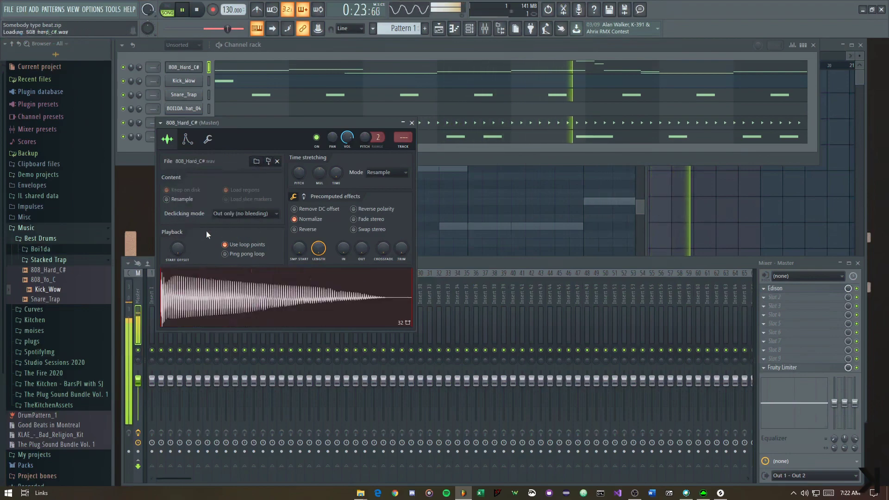
# Reload Kick_Wow.wav into the Kick_Wow channel from the sample history
pyautogui.click(179, 82)
pyautogui.rightClick(221, 125)
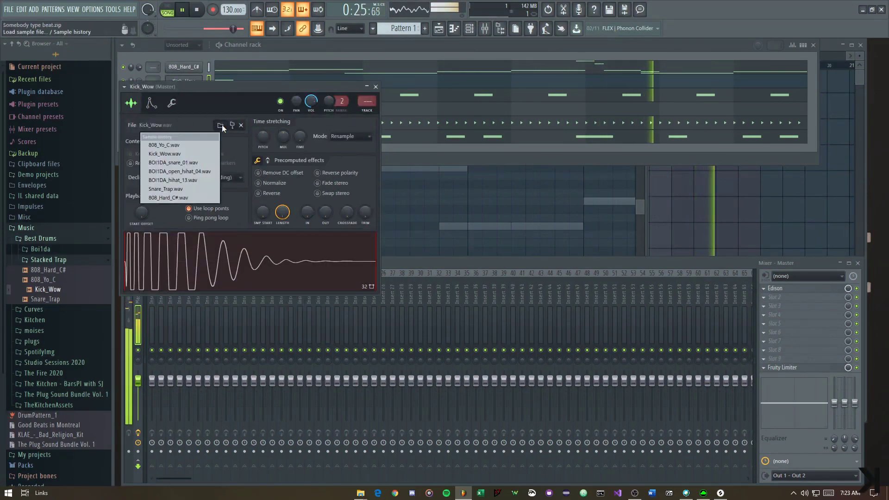
pyautogui.click(188, 154)
pyautogui.rightClick(222, 126)
pyautogui.click(192, 148)
pyautogui.rightClick(221, 125)
pyautogui.click(188, 154)
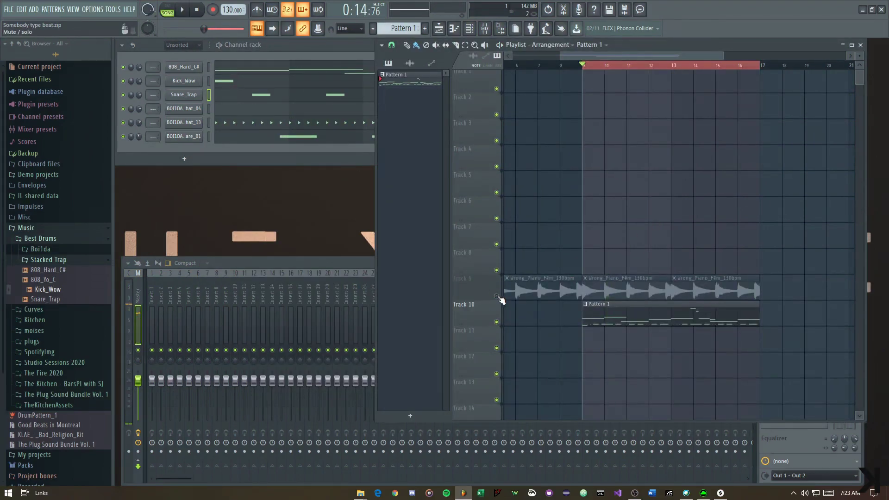
# Unmute the piano loop on Track 9 and play the beat with the Kick_Wow piano roll open
pyautogui.click(497, 296)
pyautogui.press('space')
pyautogui.click(229, 83)
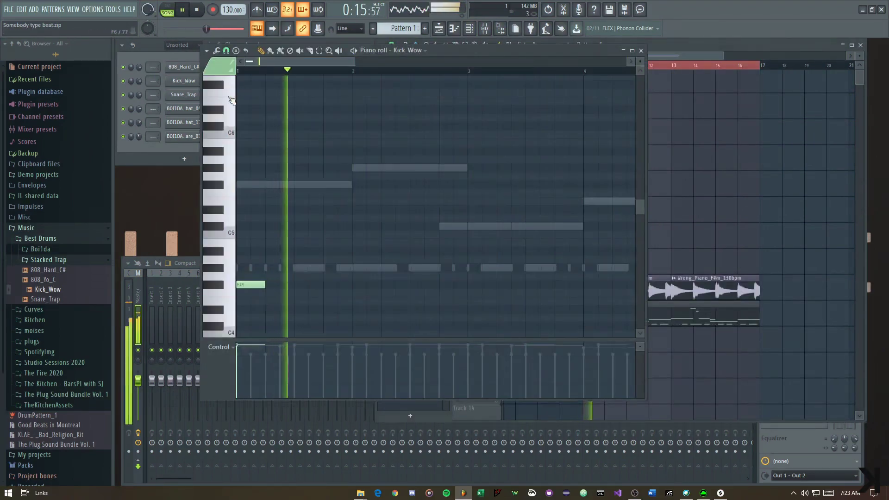
pyautogui.click(251, 291)
pyautogui.moveTo(252, 290); pyautogui.dragTo(267, 284)
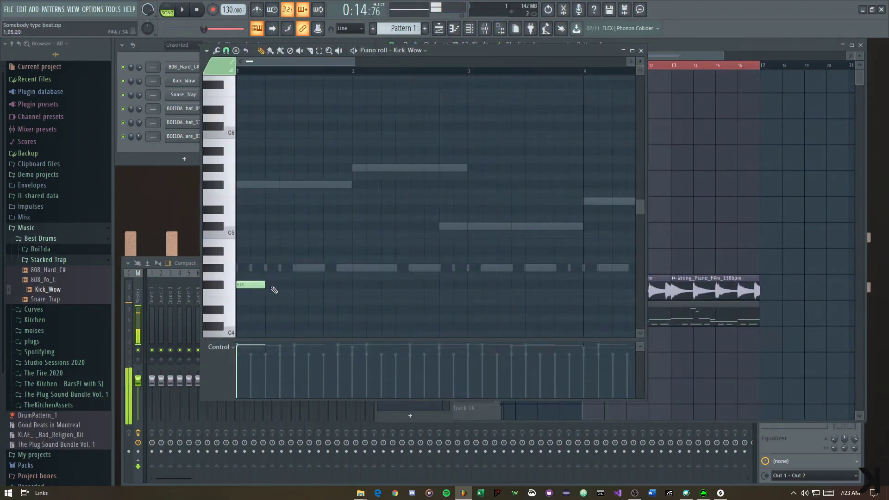
# Add a second Kick_Wow note an eighth note into bar 1 and move both kick notes up to F#5
pyautogui.press('space')
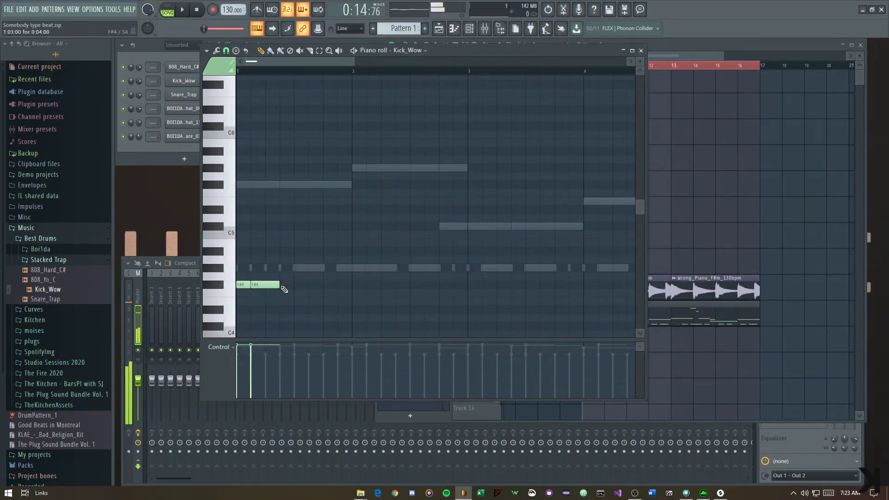
pyautogui.press('space')
pyautogui.press('space')
pyautogui.press('space')
pyautogui.press('space')
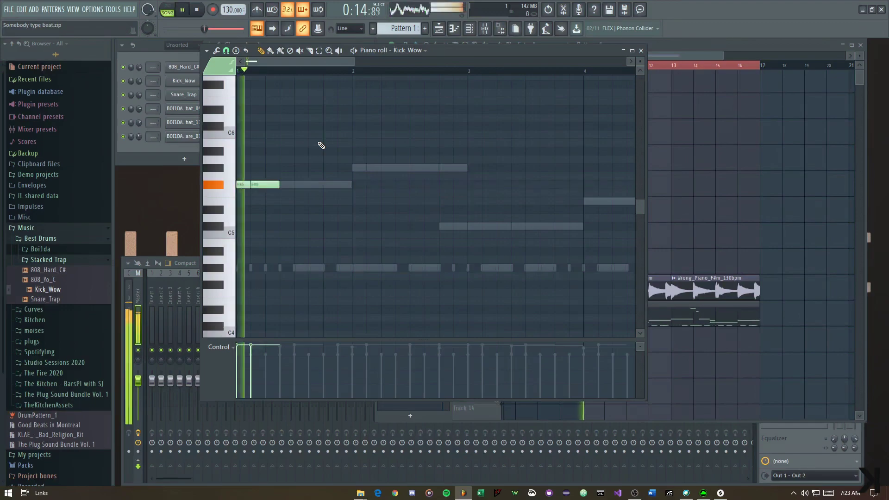
pyautogui.press('F7')
pyautogui.press('space')
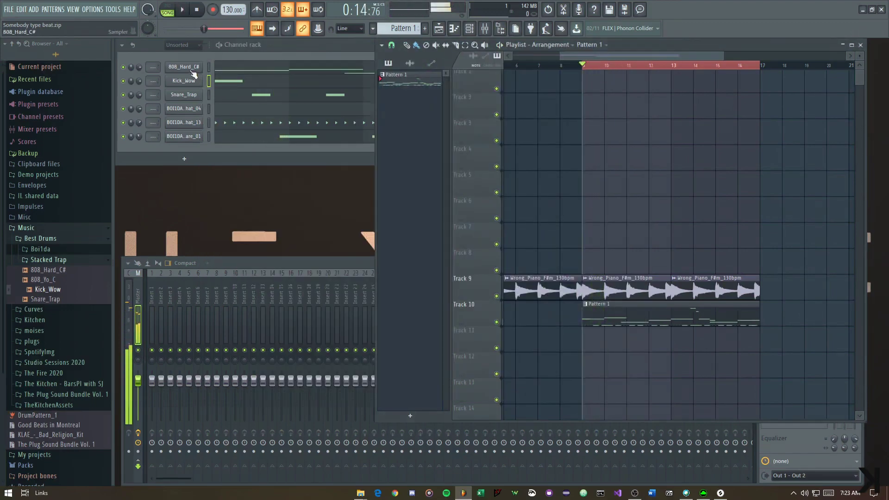
# Review the 808_Hard_C# channel's sample settings and its envelope and instrument settings while auditioning the beat
pyautogui.click(184, 67)
pyautogui.click(187, 139)
pyautogui.click(167, 139)
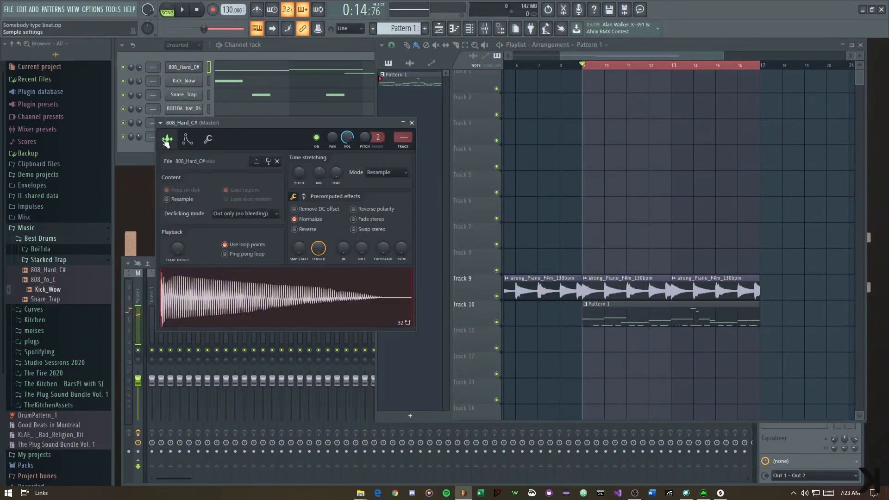
pyautogui.press('space')
pyautogui.click(208, 139)
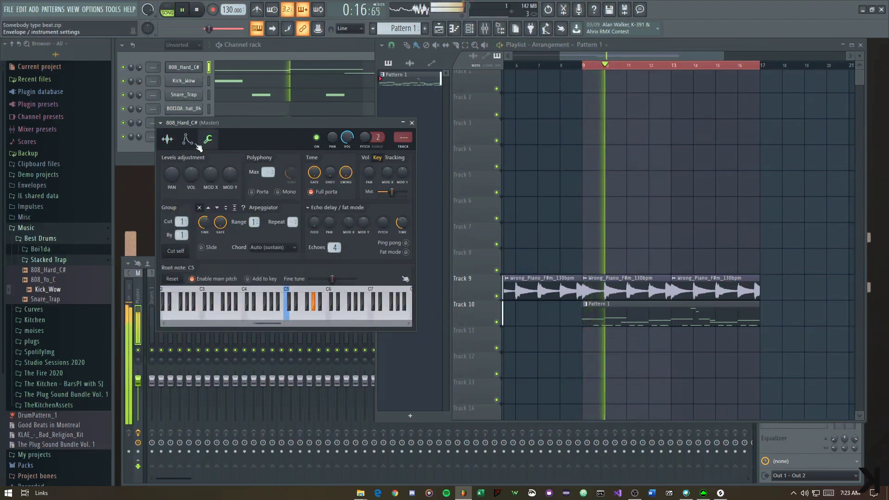
pyautogui.click(167, 139)
pyautogui.click(207, 139)
pyautogui.press('space')
pyautogui.press('space')
pyautogui.press('space')
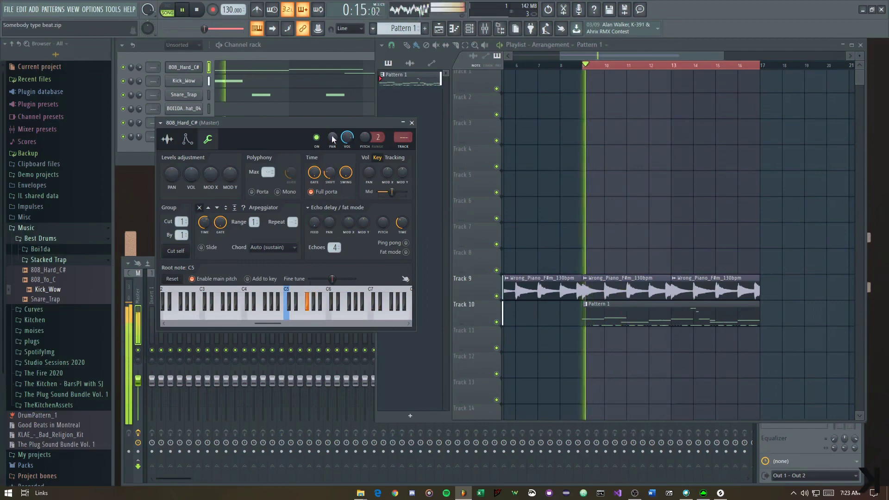
pyautogui.press('space')
pyautogui.press('space')
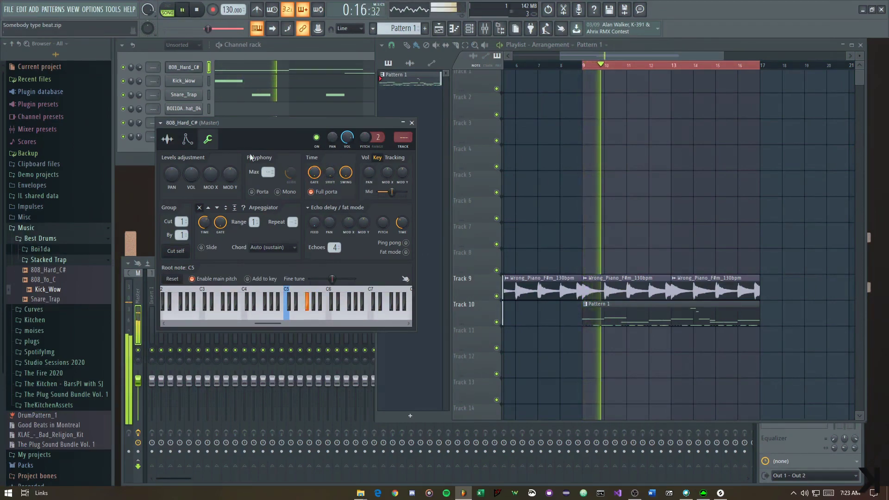
pyautogui.click(168, 139)
pyautogui.press('Escape')
pyautogui.press('space')
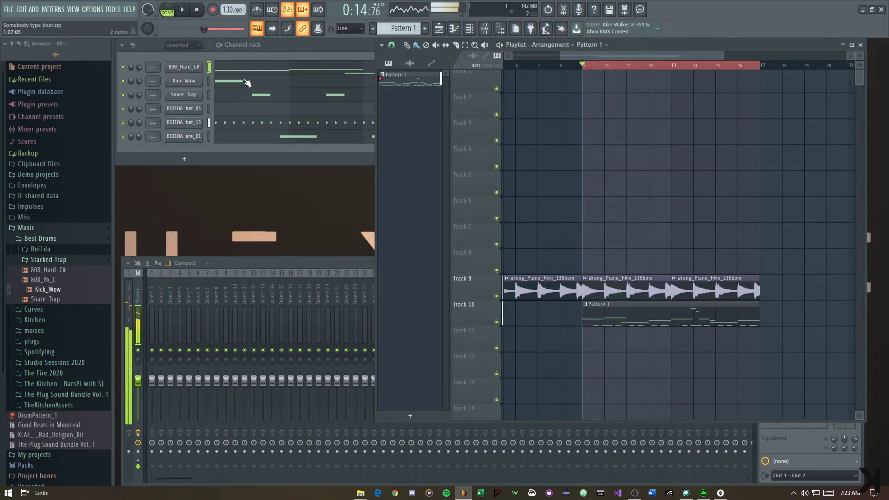
# Add two F#5 kick notes in bar 2 of the Kick_Wow piano roll, on beats 2 and 4
pyautogui.click(123, 67)
pyautogui.press('space')
pyautogui.click(225, 81)
pyautogui.click(384, 185)
pyautogui.click(442, 184)
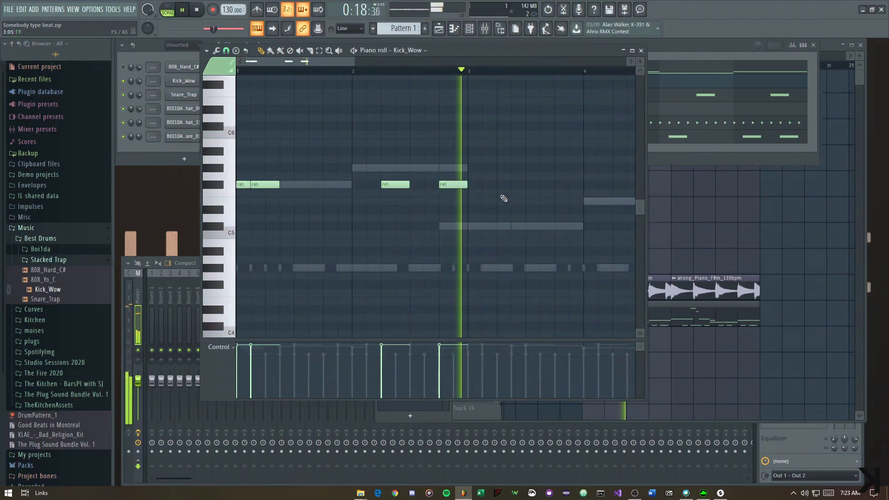
# Duplicate the two-bar kick pattern into bars 3 and 4
pyautogui.hotkey('ctrl', 'a')
pyautogui.press('space')
pyautogui.hotkey('ctrl', 'b')
pyautogui.moveTo(454, 183); pyautogui.dragTo(491, 182)
pyautogui.hotkey('ctrl', 'd')
# Add short F#5 kick hits an eighth note before beat 4 of bar 2 and at the end of bar 3
pyautogui.click(431, 168)
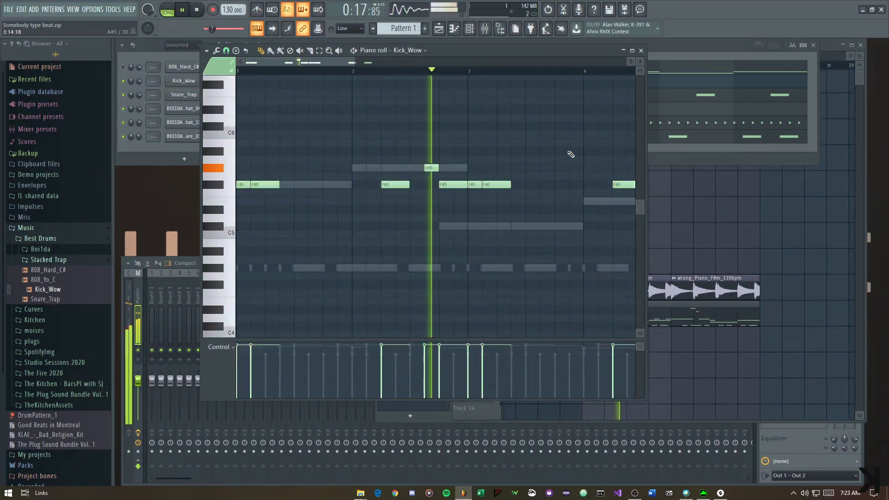
pyautogui.moveTo(586, 179); pyautogui.dragTo(494, 195)
pyautogui.press('space')
pyautogui.scroll(-3, 402, 193)
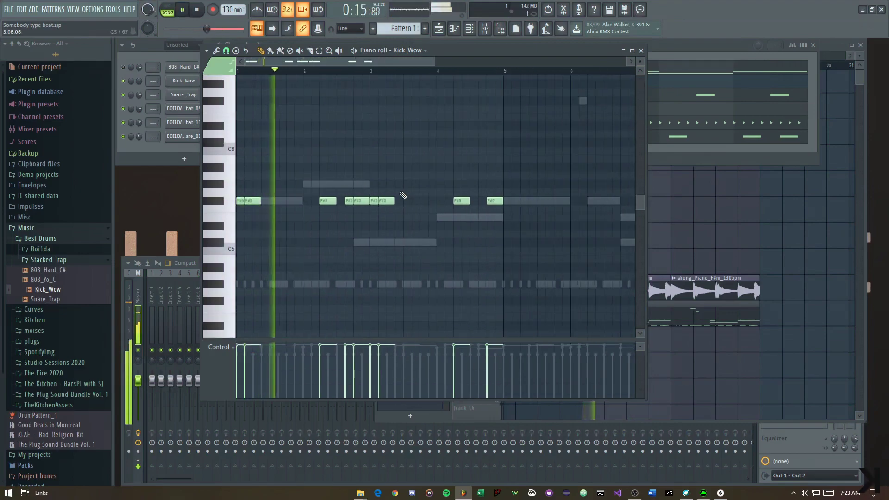
pyautogui.scroll(3, 410, 224)
pyautogui.moveTo(375, 231); pyautogui.dragTo(376, 231)
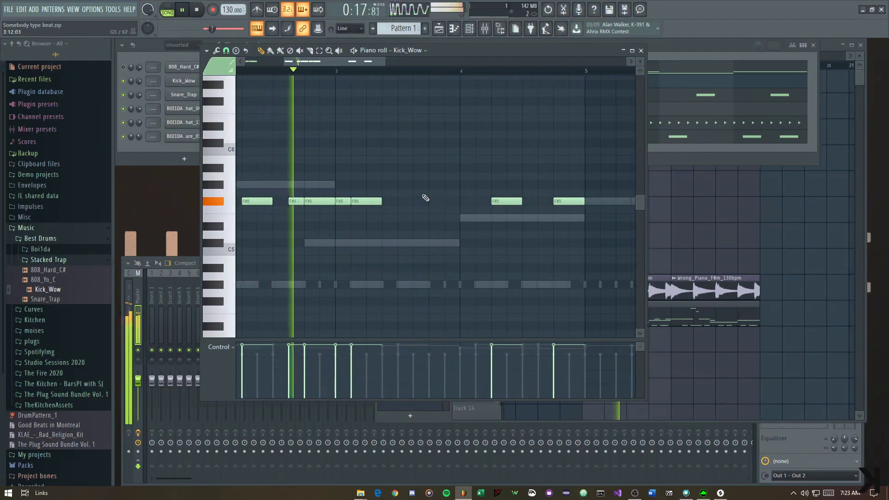
pyautogui.click(437, 204)
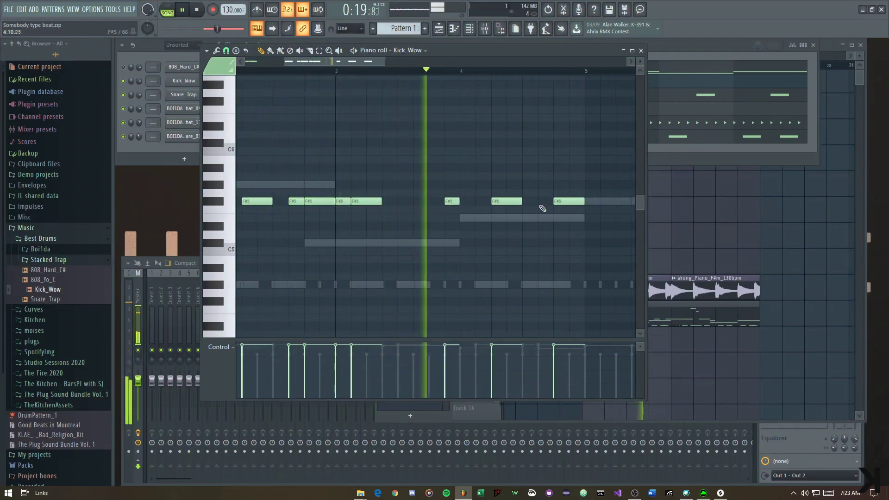
# Duplicate the four-bar kick pattern into bars 5 to 8, play it through and close the piano roll
pyautogui.moveTo(540, 204); pyautogui.dragTo(450, 215)
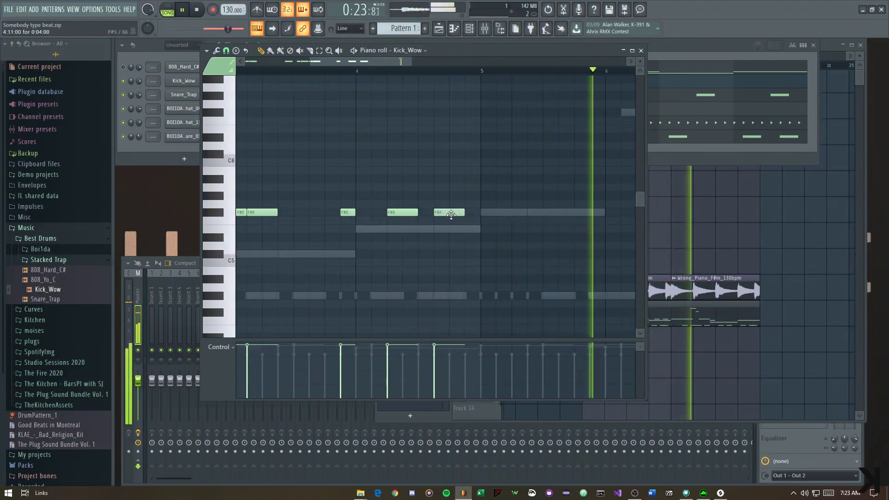
pyautogui.press('space')
pyautogui.press('space')
pyautogui.scroll(-3, 516, 212)
pyautogui.moveTo(507, 212); pyautogui.dragTo(569, 209)
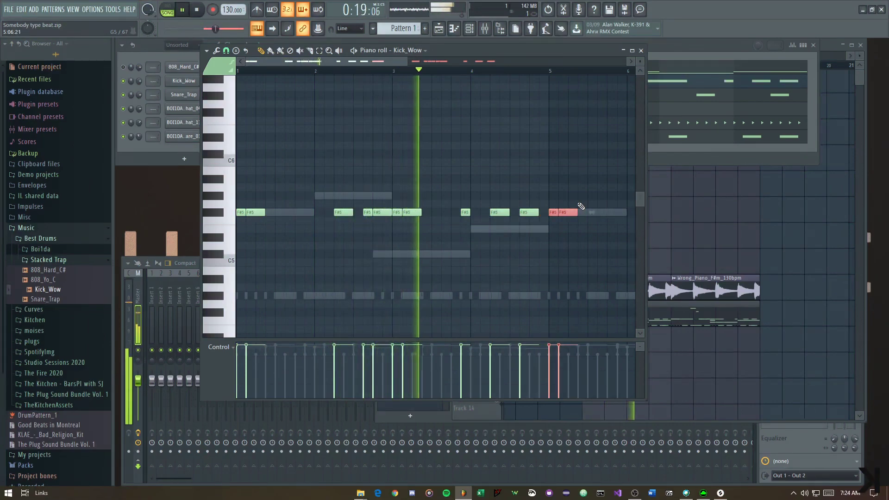
pyautogui.keyDown('ctrl'); pyautogui.click(579, 159); pyautogui.keyUp('ctrl')
pyautogui.scroll(-3, 551, 168)
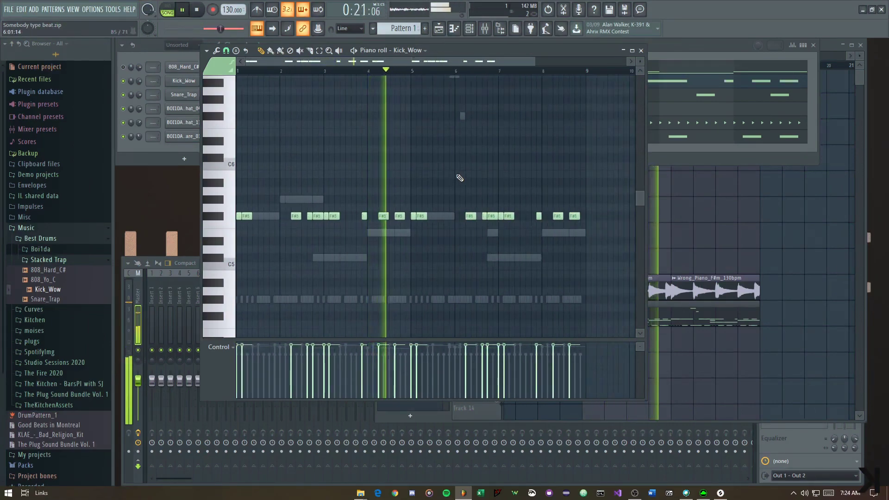
pyautogui.scroll(-1, 468, 194)
pyautogui.scroll(3, 468, 194)
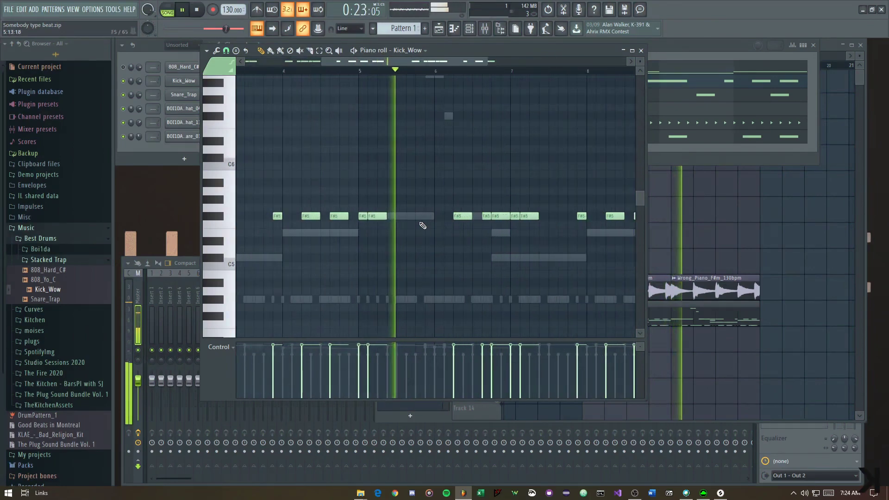
pyautogui.moveTo(543, 233); pyautogui.dragTo(460, 228)
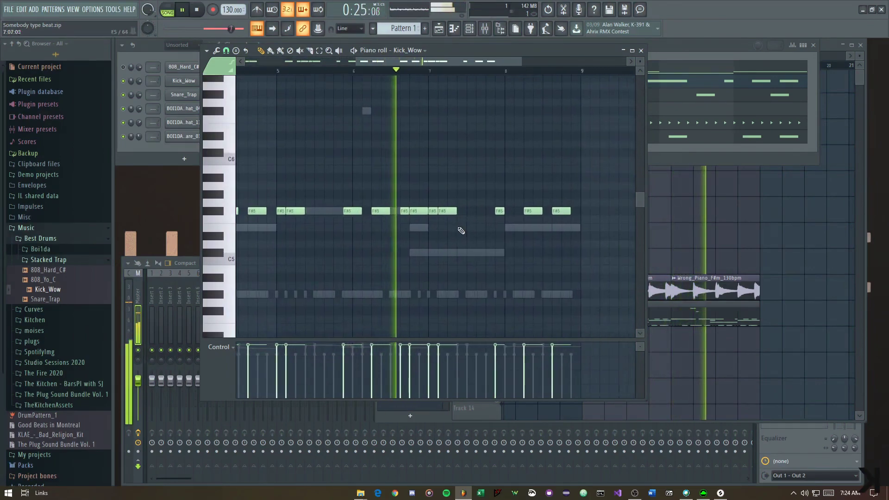
pyautogui.press('Escape')
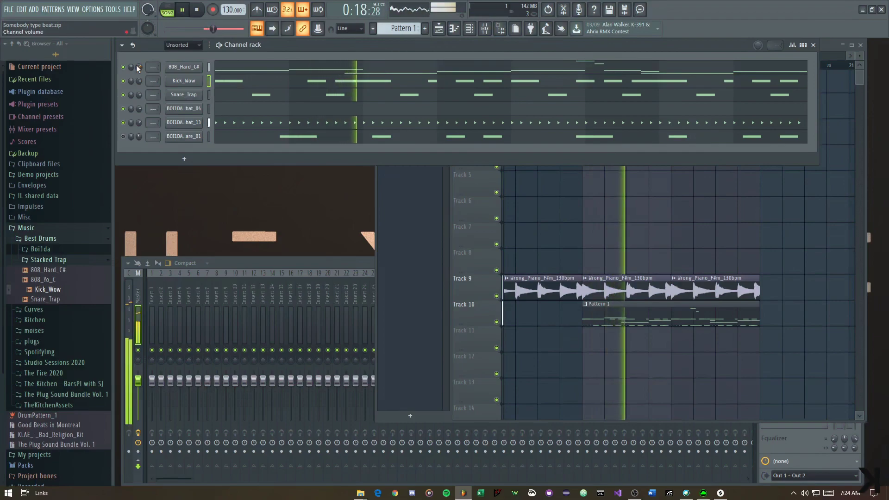
# Try a 77% volume on the Kick_Wow channel, and reset the Kick_Wow and 808_Hard_C# channel volumes to default
pyautogui.moveTo(139, 82); pyautogui.dragTo(140, 84)
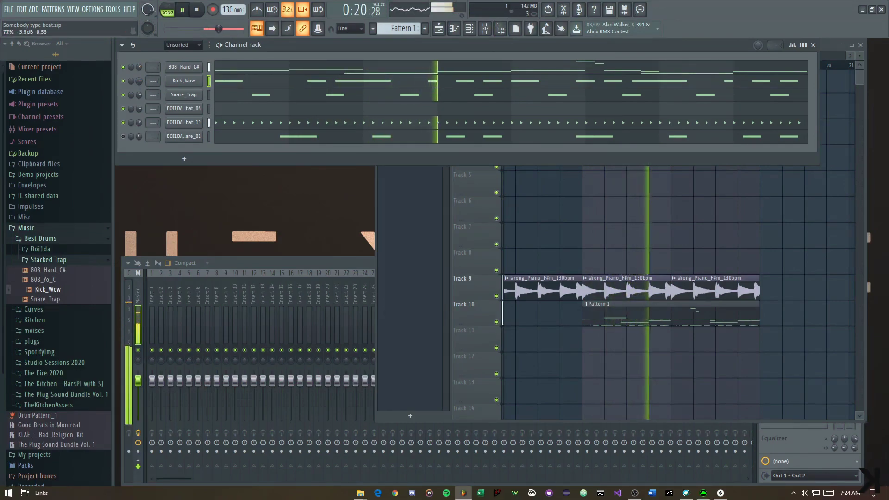
pyautogui.rightClick(142, 80)
pyautogui.click(150, 84)
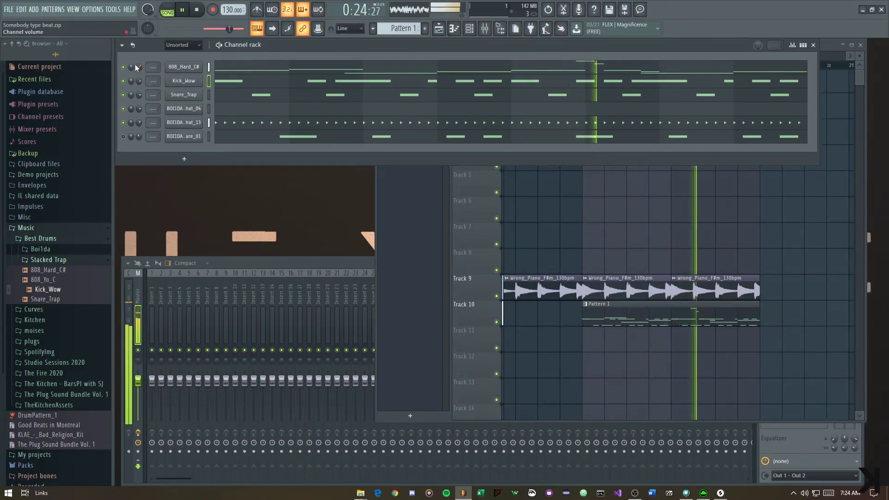
pyautogui.rightClick(141, 64)
pyautogui.click(145, 69)
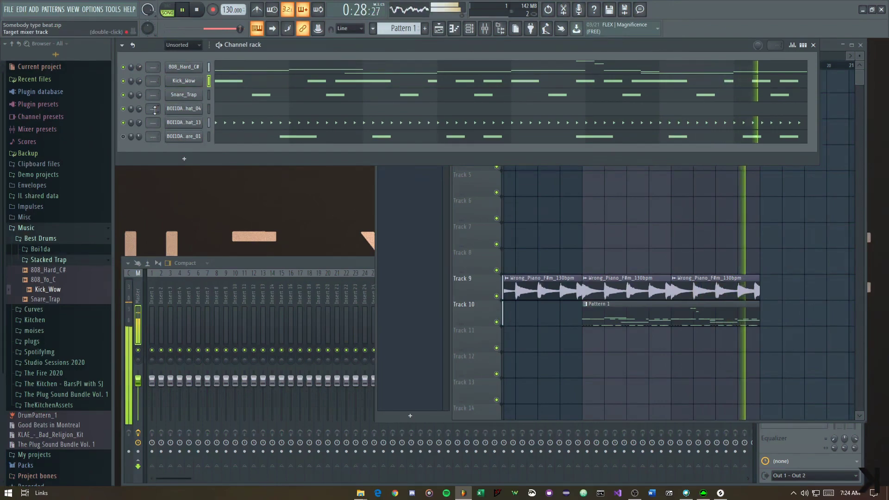
# Transpose all Kick_Wow notes down five semitones to C#5 and close the piano roll
pyautogui.click(313, 81)
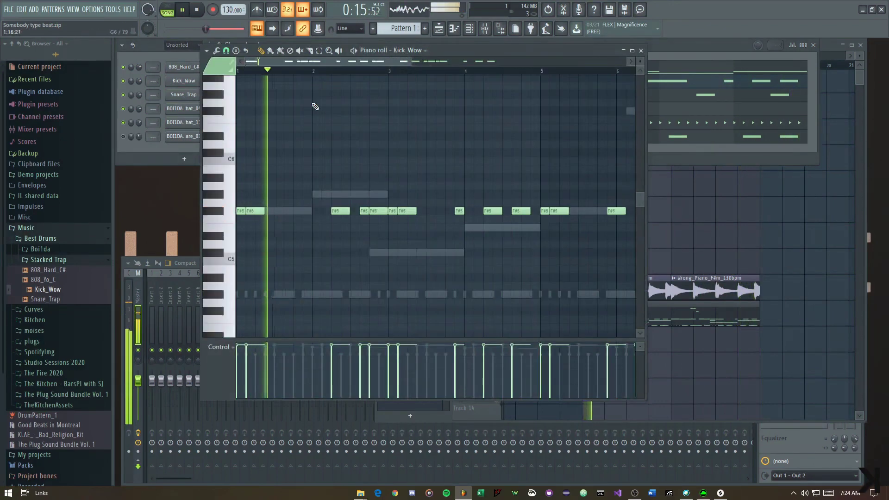
pyautogui.scroll(-1, 321, 110)
pyautogui.hotkey('shift', 'Down')
pyautogui.hotkey('shift', 'Down')
pyautogui.hotkey('shift', 'Down')
pyautogui.hotkey('shift', 'Down')
pyautogui.hotkey('shift', 'Down')
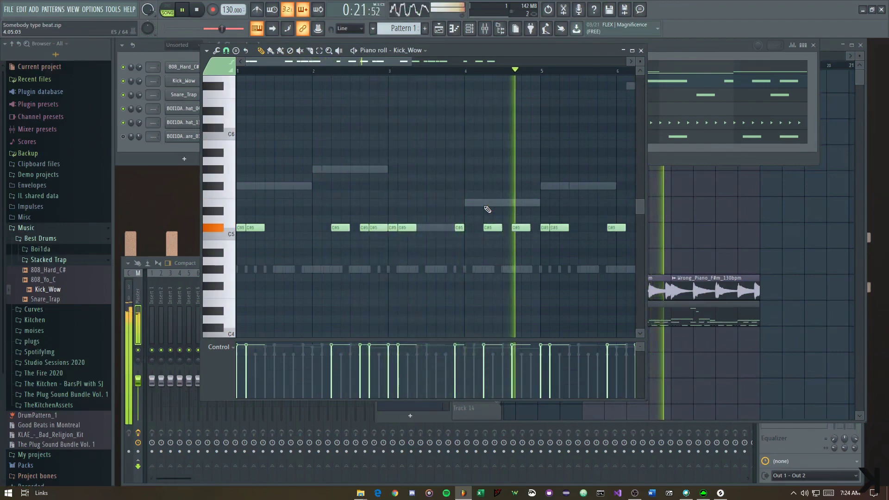
pyautogui.press('F7')
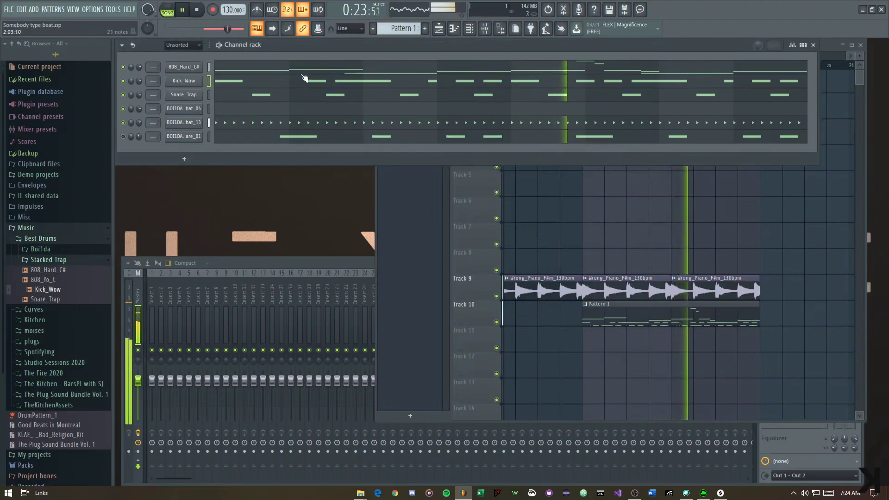
# Transpose the whole 808_Hard_C# line up an octave plus one semitone so it starts on G6
pyautogui.press('F7')
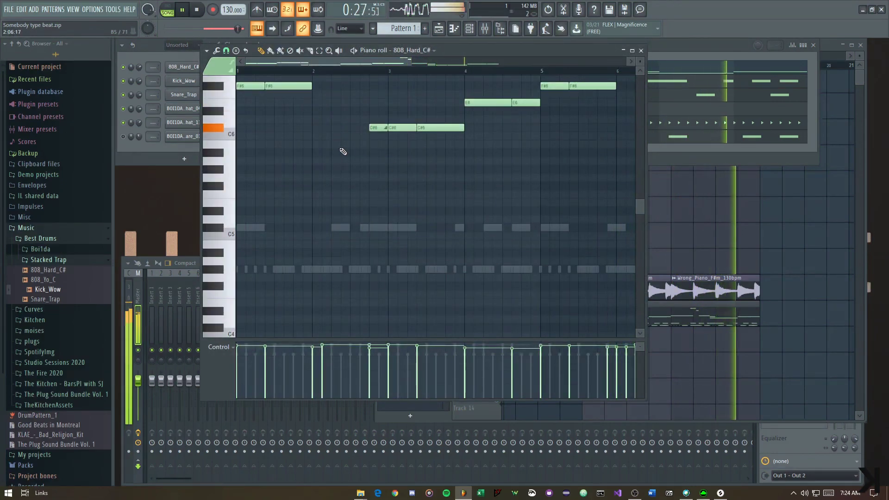
pyautogui.moveTo(458, 176); pyautogui.dragTo(296, 254)
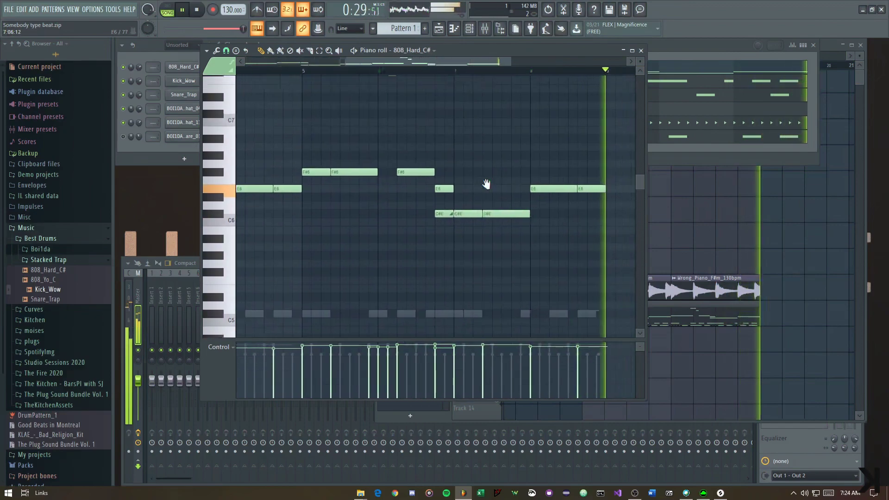
pyautogui.moveTo(259, 183); pyautogui.dragTo(384, 205)
pyautogui.press('space')
pyautogui.hotkey('shift', 'Up')
pyautogui.press('space')
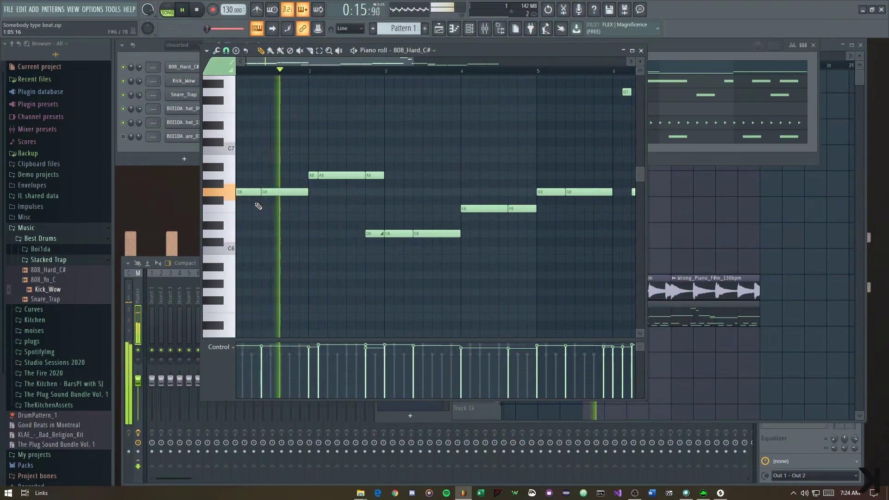
# Lower the 808 line's D6 notes from the end of bar 2 through bar 3 to C#6
pyautogui.moveTo(302, 172); pyautogui.dragTo(417, 183)
pyautogui.moveTo(354, 215); pyautogui.dragTo(487, 279)
pyautogui.press('space')
pyautogui.keyDown('ctrl'); pyautogui.click(464, 136); pyautogui.keyUp('ctrl')
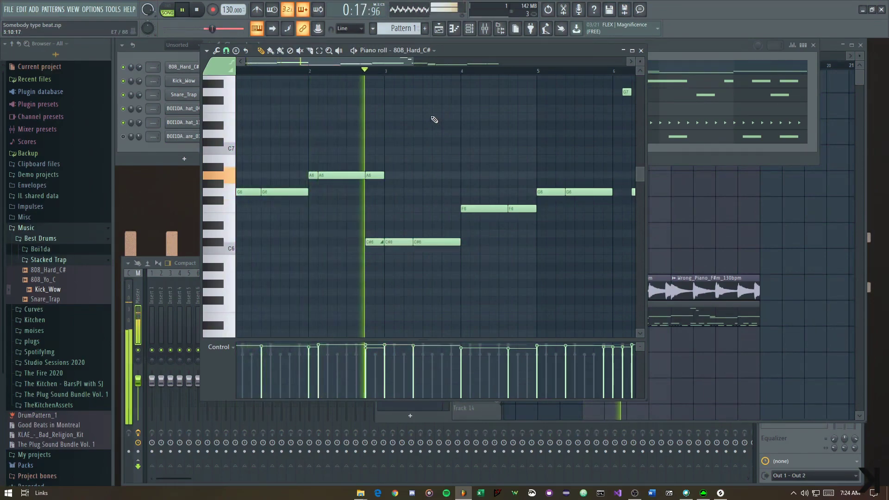
pyautogui.moveTo(458, 189); pyautogui.dragTo(529, 214)
pyautogui.keyDown('ctrl'); pyautogui.click(503, 149); pyautogui.keyUp('ctrl')
# Raise the pair of C8 notes around the start of bar 6 in the 808 line by one semitone
pyautogui.moveTo(498, 149); pyautogui.dragTo(396, 144)
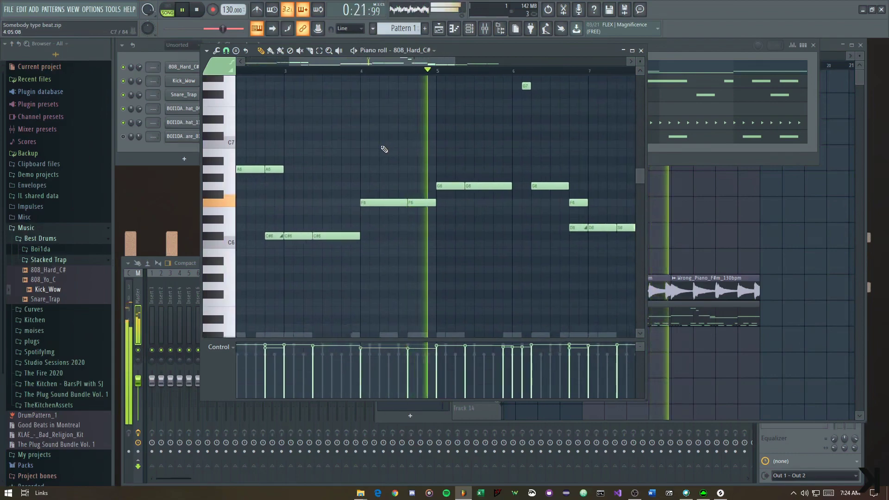
pyautogui.moveTo(531, 149); pyautogui.dragTo(386, 151)
pyautogui.click(382, 89)
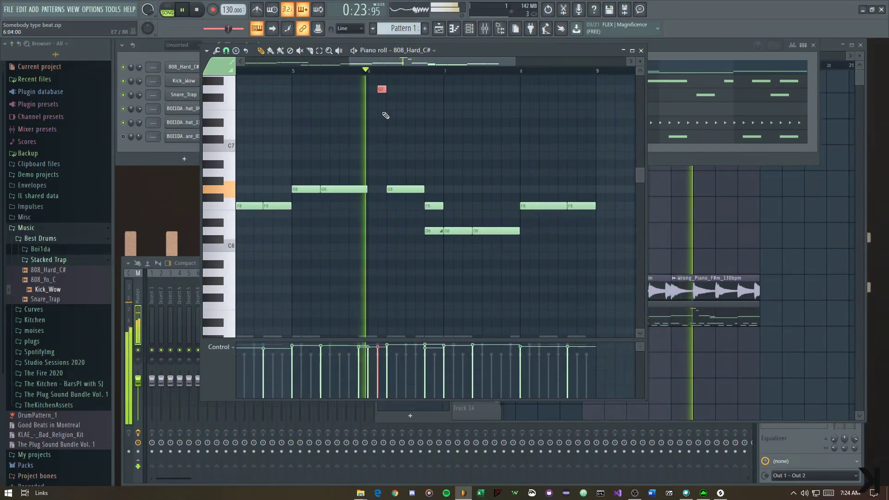
pyautogui.moveTo(423, 120); pyautogui.dragTo(601, 211)
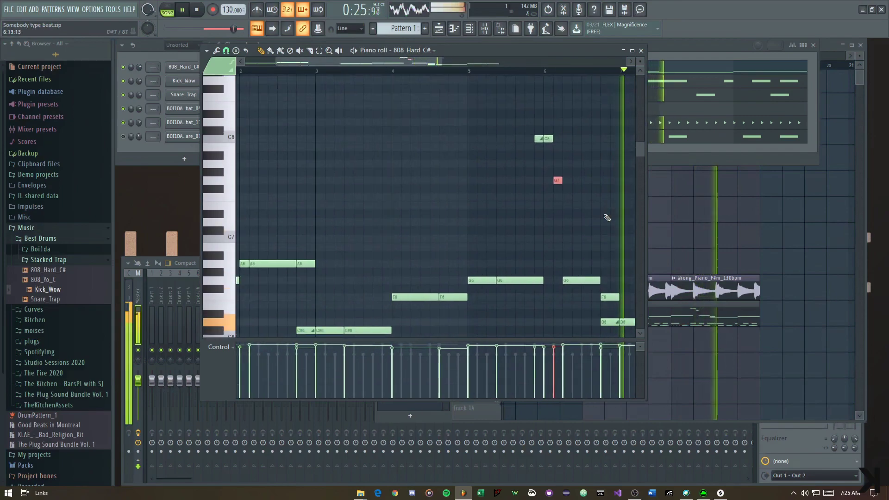
pyautogui.moveTo(551, 198); pyautogui.dragTo(565, 195)
pyautogui.moveTo(532, 107); pyautogui.dragTo(564, 131)
pyautogui.moveTo(640, 61); pyautogui.dragTo(640, 55)
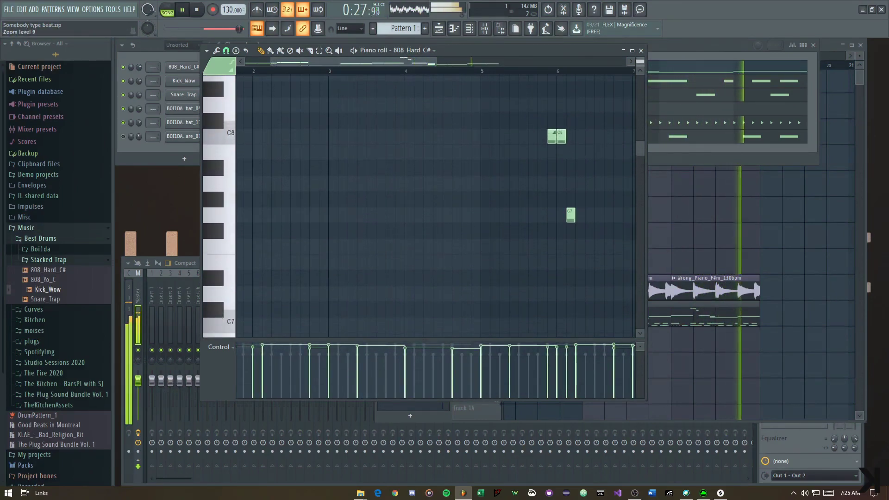
pyautogui.moveTo(540, 139); pyautogui.dragTo(246, 7)
pyautogui.moveTo(424, 209); pyautogui.dragTo(471, 172)
# Transpose the whole 808_Hard_C# line down an octave so it starts on G5, and play it
pyautogui.scroll(-1, 418, 232)
pyautogui.scroll(-1, 419, 231)
pyautogui.moveTo(419, 232); pyautogui.dragTo(598, 240)
pyautogui.scroll(4, 516, 157)
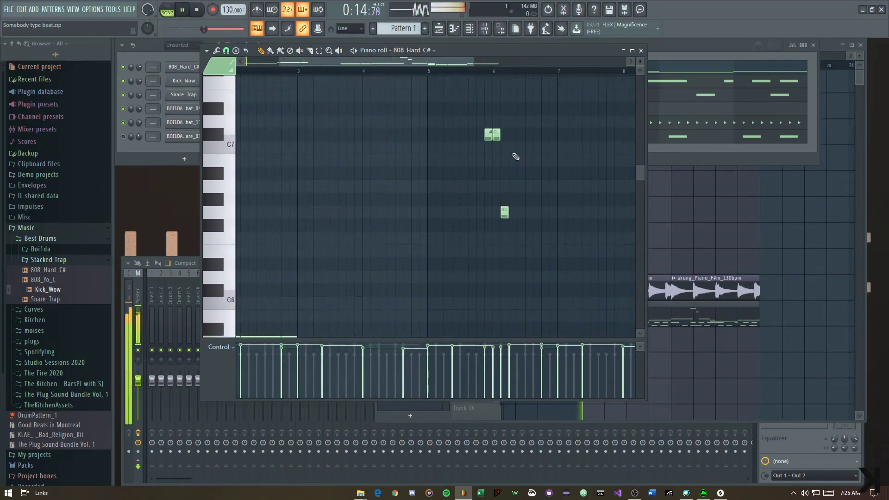
pyautogui.moveTo(516, 157); pyautogui.dragTo(585, 277)
pyautogui.moveTo(491, 207); pyautogui.dragTo(447, 27)
pyautogui.scroll(-2, 464, 177)
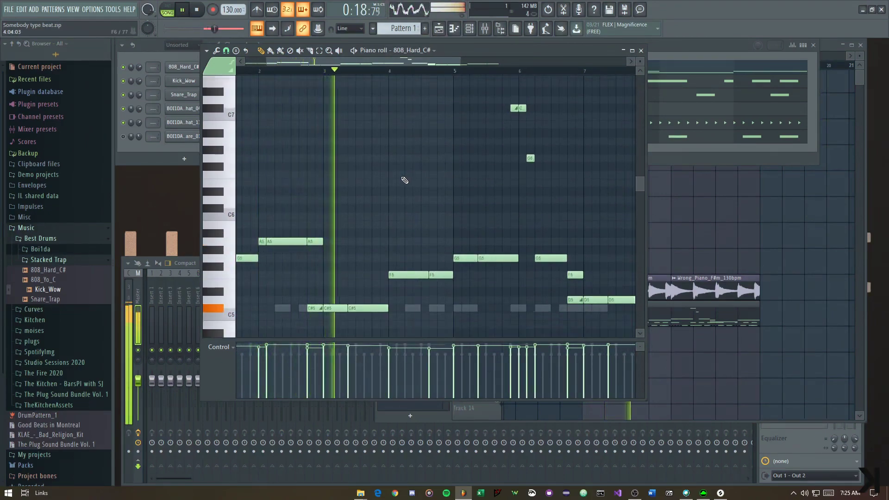
# Lower the second, longer G5 note in bar 5 of the 808_Hard_C# line by an octave and close its piano roll
pyautogui.moveTo(405, 179); pyautogui.dragTo(547, 120)
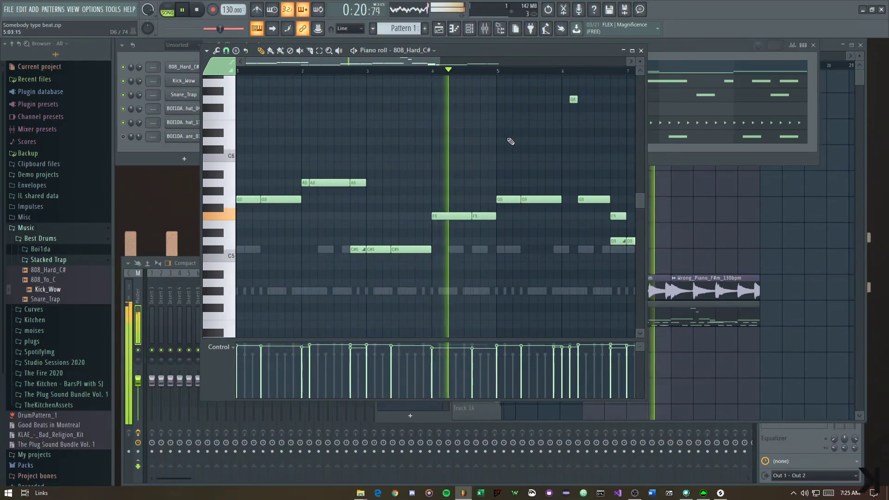
pyautogui.moveTo(509, 145); pyautogui.dragTo(423, 161)
pyautogui.moveTo(446, 196); pyautogui.dragTo(481, 243)
pyautogui.hotkey('ctrl', 'Down')
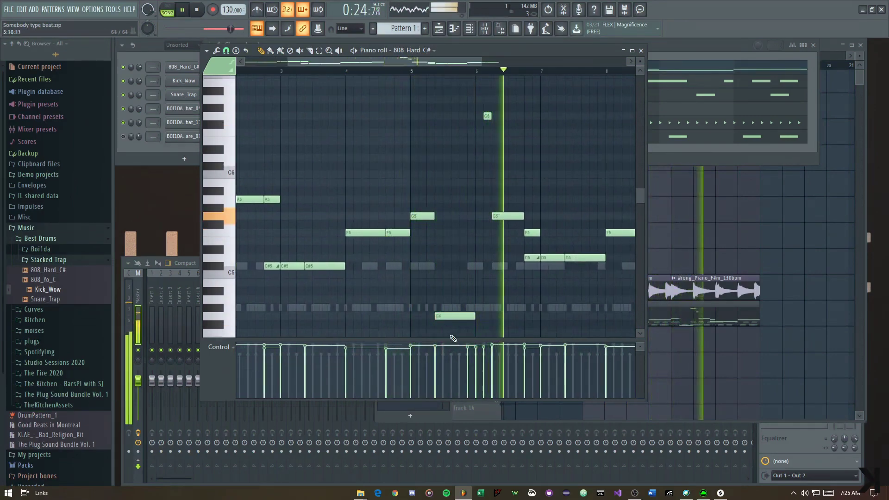
pyautogui.moveTo(471, 278); pyautogui.dragTo(406, 274)
pyautogui.press('Escape')
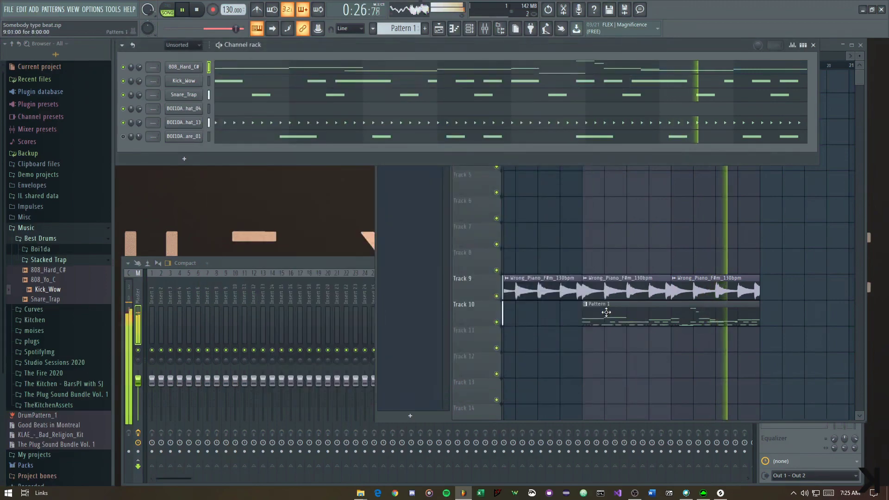
# Clear the playlist's time selection starting at bar 9 and route the Wrong_Piano_F#m_130bpm channel to mixer insert 5
pyautogui.moveTo(707, 274); pyautogui.dragTo(796, 285)
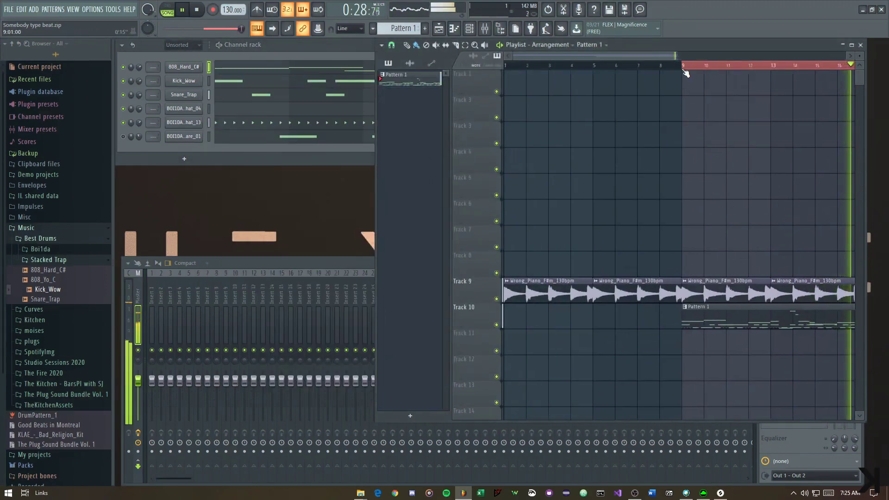
pyautogui.doubleClick(683, 70)
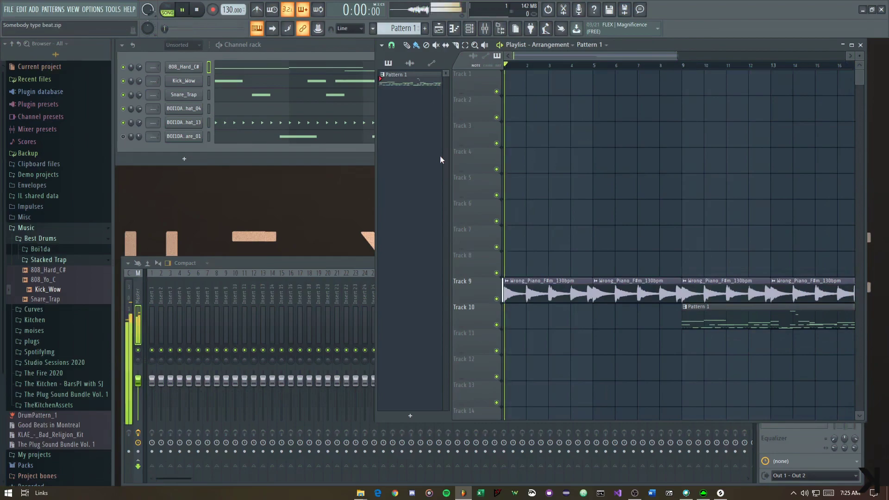
pyautogui.doubleClick(556, 298)
pyautogui.scroll(5, 402, 139)
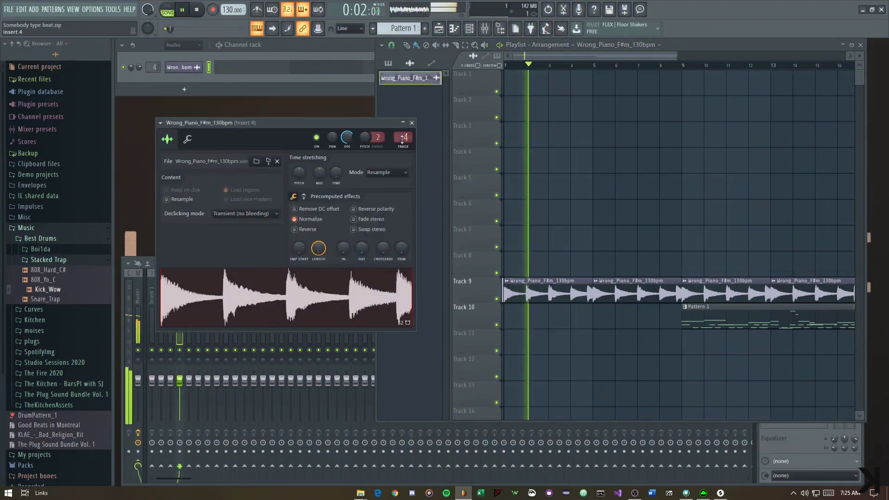
pyautogui.click(412, 123)
# Restart playback and load Fruity parametric EQ 2 in the first effect slot of mixer insert 5
pyautogui.press('space')
pyautogui.press('space')
pyautogui.click(187, 325)
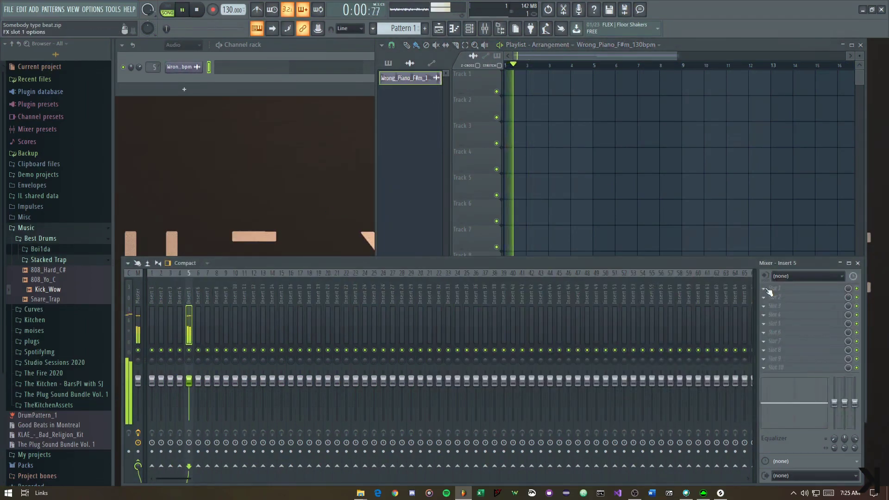
pyautogui.press('F8')
pyautogui.click(539, 163)
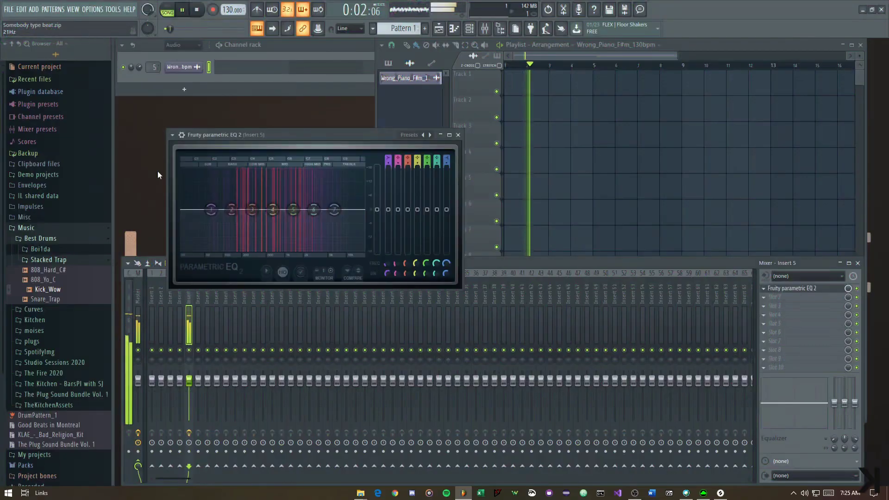
# Change the filter type of EQ band 1 on the piano loop to High pass
pyautogui.rightClick(213, 212)
pyautogui.moveTo(222, 236)
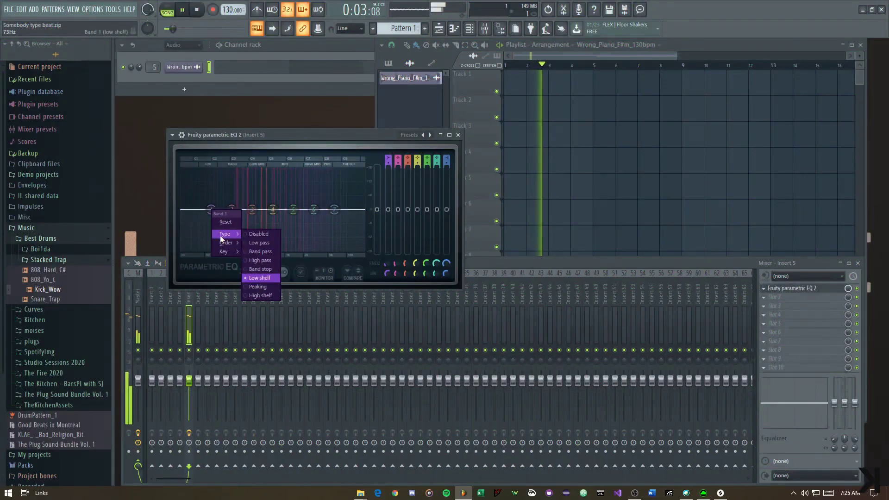
pyautogui.click(260, 260)
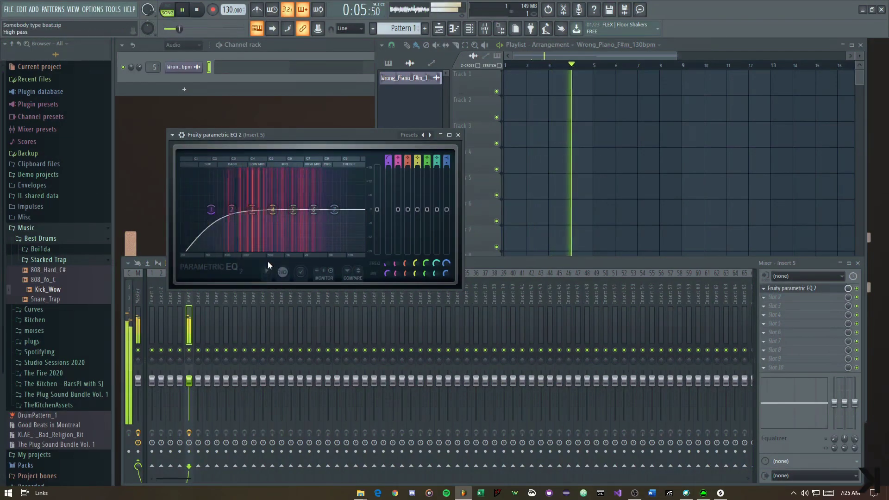
# Set EQ band 2 to Low shelf and cut the piano's lows with it, moving the high-pass band to about 181 Hz
pyautogui.rightClick(231, 211)
pyautogui.moveTo(254, 236)
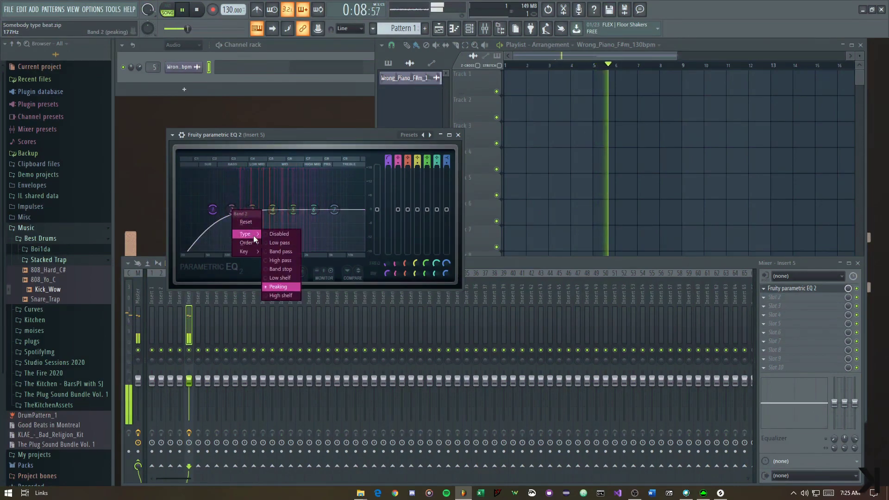
pyautogui.click(281, 278)
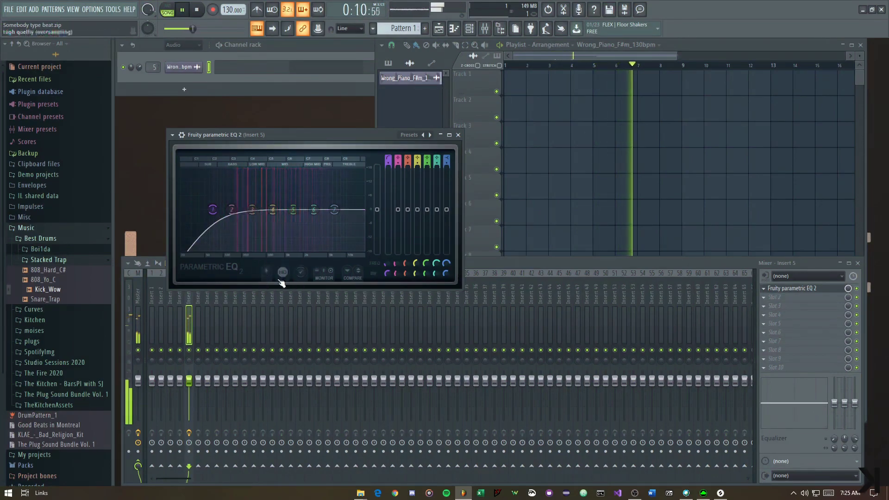
pyautogui.moveTo(232, 211)
pyautogui.mouseDown()
pyautogui.moveTo(248, 225)
pyautogui.moveTo(227, 210)
pyautogui.moveTo(261, 210)
pyautogui.moveTo(241, 220)
pyautogui.mouseUp()
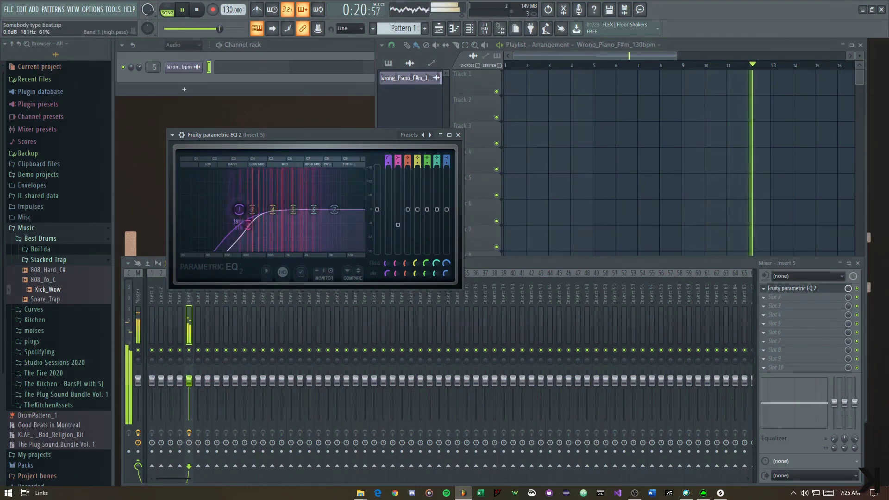
pyautogui.press('Escape')
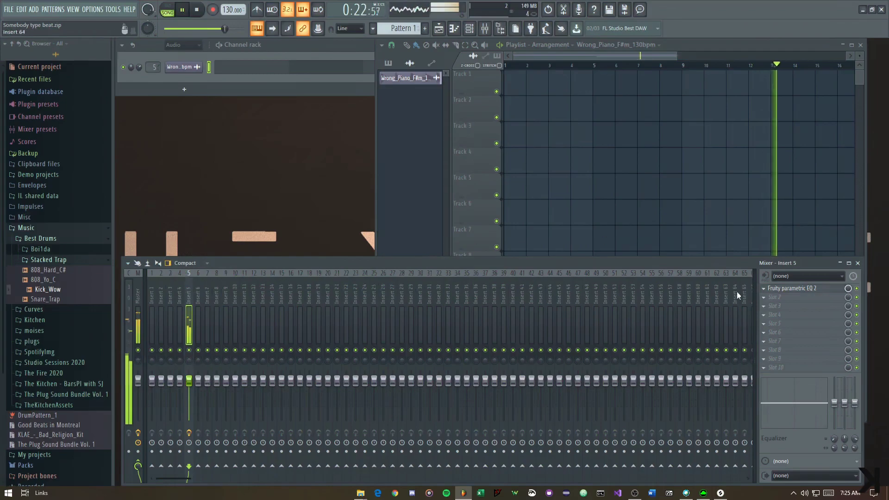
# Browse the effect plugins for the second slot of insert 5, and go back to the Master track
pyautogui.click(768, 302)
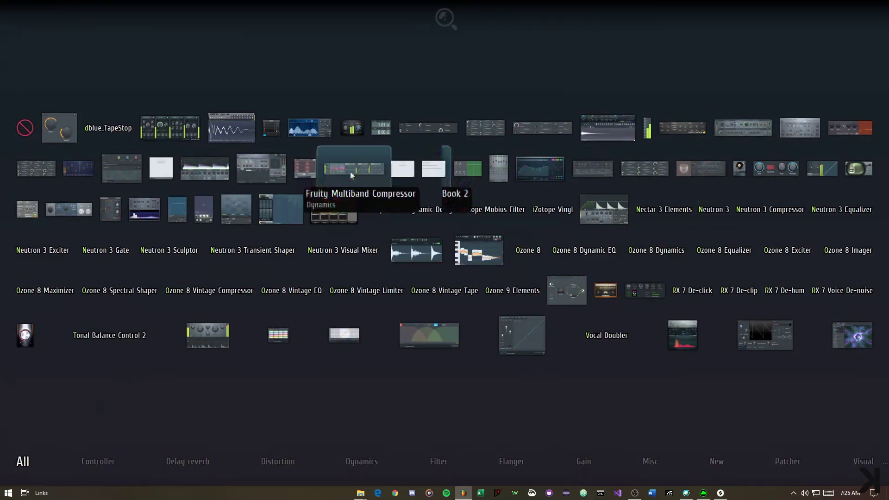
pyautogui.click(285, 220)
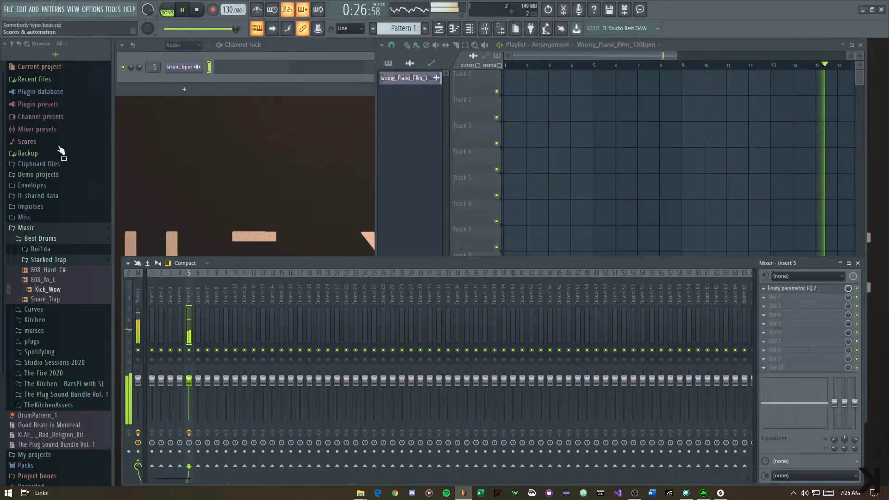
pyautogui.click(129, 311)
pyautogui.click(140, 314)
# Move the Pattern 1 clip from bar 9 on Track 10 to bar 17 on Track 11
pyautogui.moveTo(744, 213); pyautogui.dragTo(733, 172)
pyautogui.moveTo(675, 229); pyautogui.dragTo(797, 302)
pyautogui.keyDown('ctrl'); pyautogui.click(554, 204); pyautogui.keyUp('ctrl')
pyautogui.moveTo(554, 204); pyautogui.dragTo(565, 209)
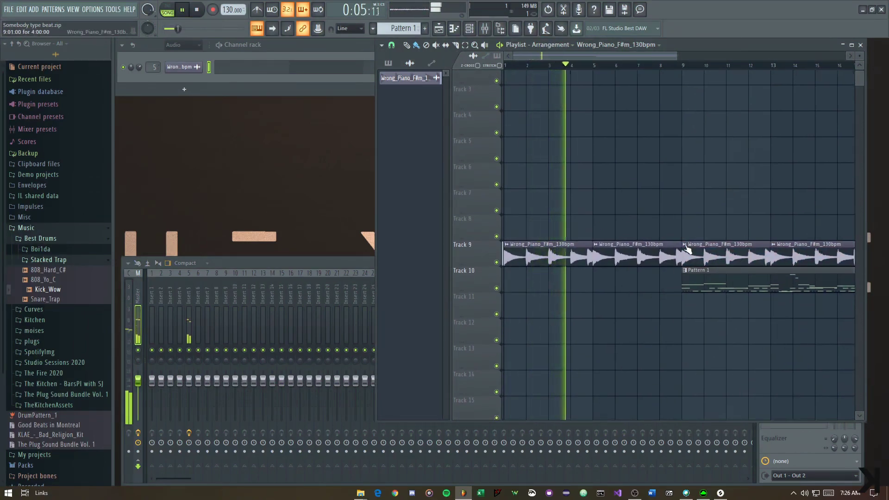
pyautogui.scroll(-2, 707, 282)
pyautogui.moveTo(717, 284); pyautogui.dragTo(810, 304)
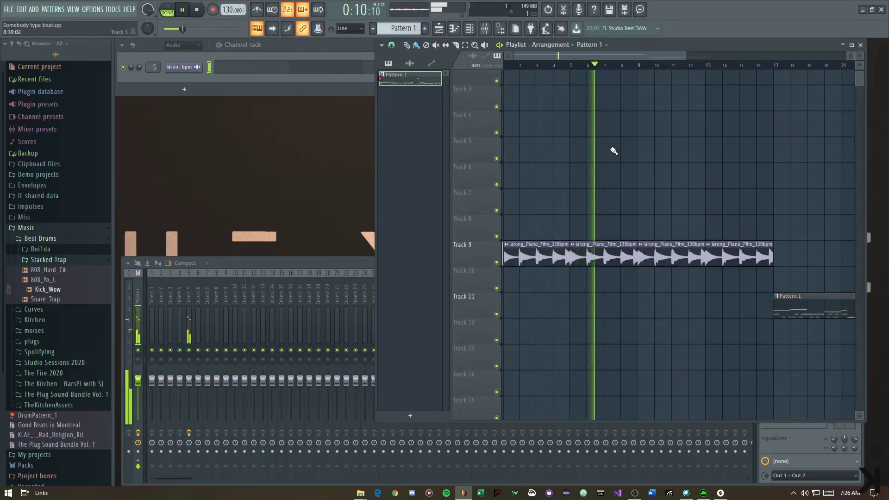
# Create a new pattern named CM and place it at bar 9 on Track 10 beneath the piano loop
pyautogui.click(425, 29)
pyautogui.write('CM')
pyautogui.press('Return')
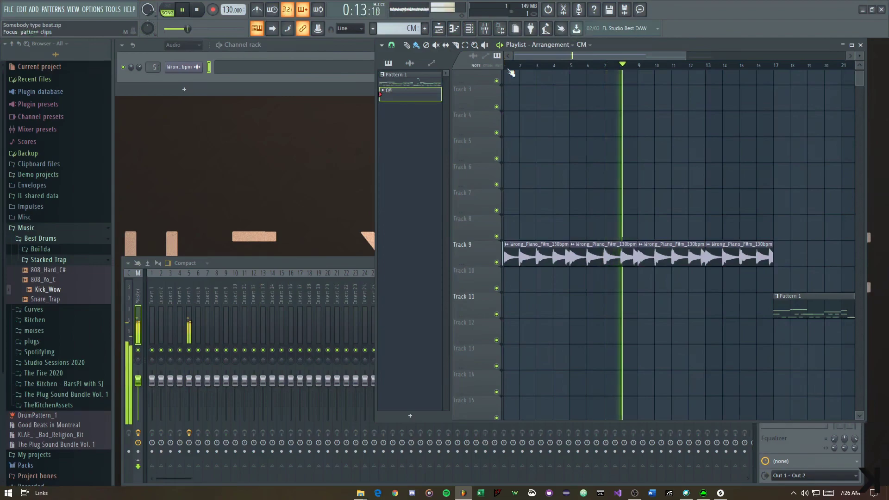
pyautogui.click(641, 286)
# Add Omnisphere with the PianoV preset as a channel for the CM pattern and test its sound with a note
pyautogui.doubleClick(642, 286)
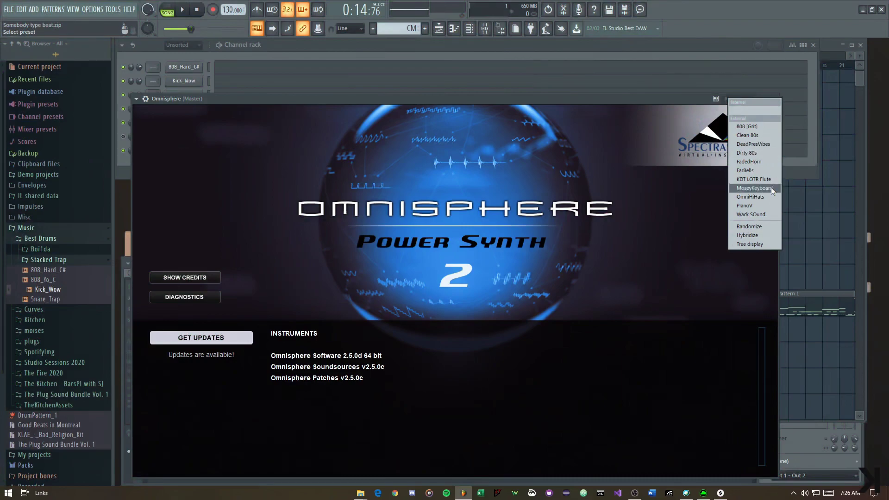
pyautogui.click(771, 187)
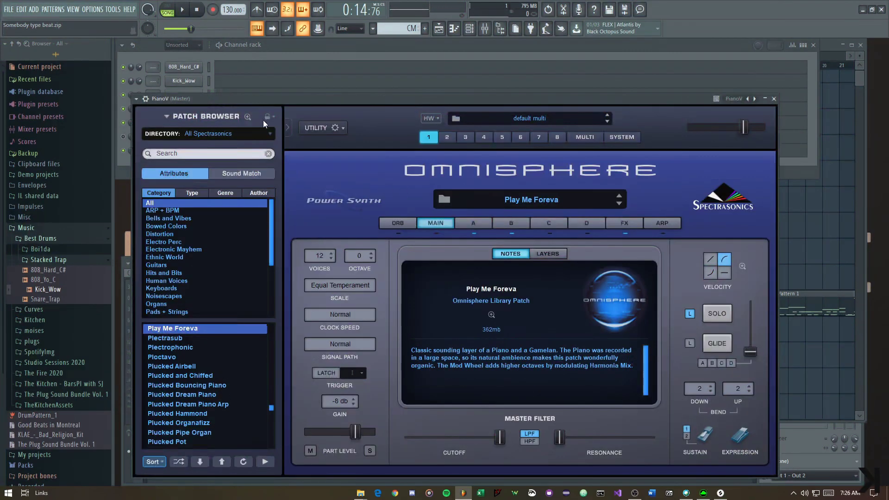
pyautogui.press('Escape')
pyautogui.press('e')
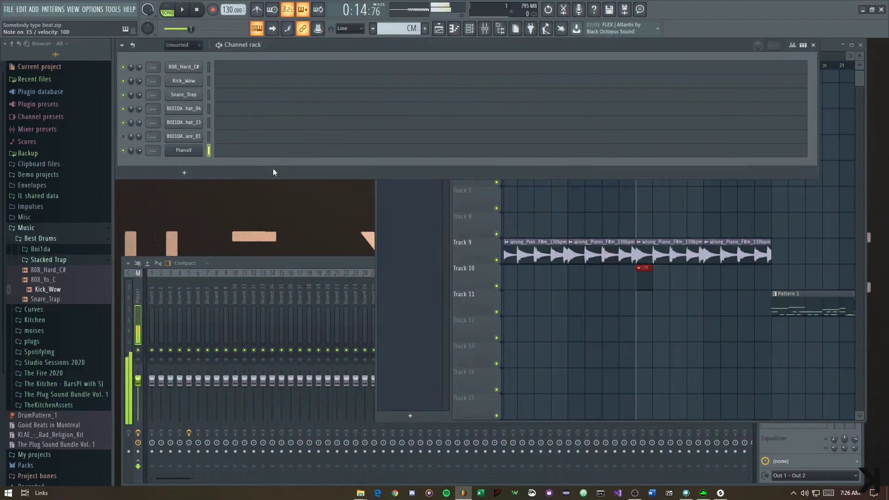
# Draw three consecutive eighth notes, E6, C6 and G5, at the start of the PianoV piano roll, and play them with the piano loop
pyautogui.click(263, 152)
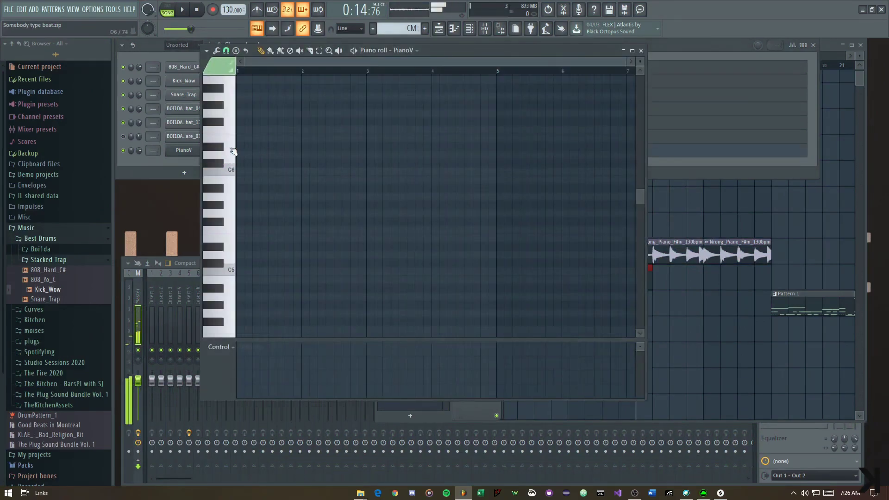
pyautogui.scroll(2, 233, 172)
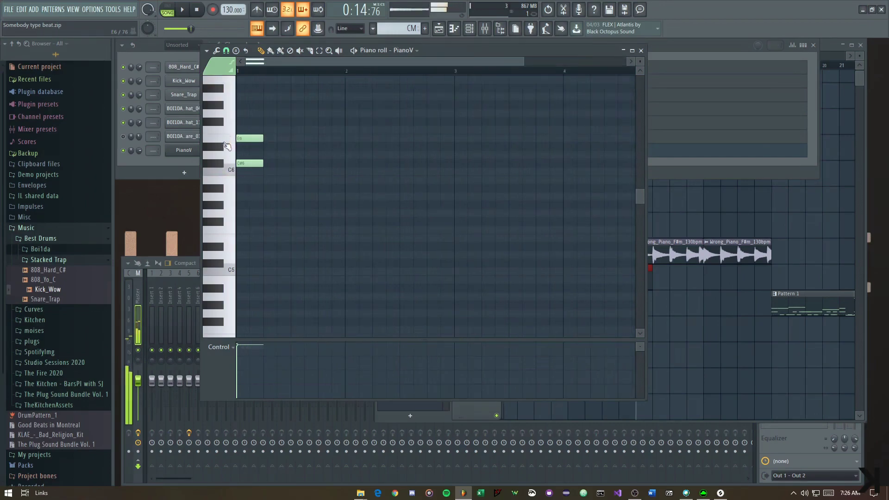
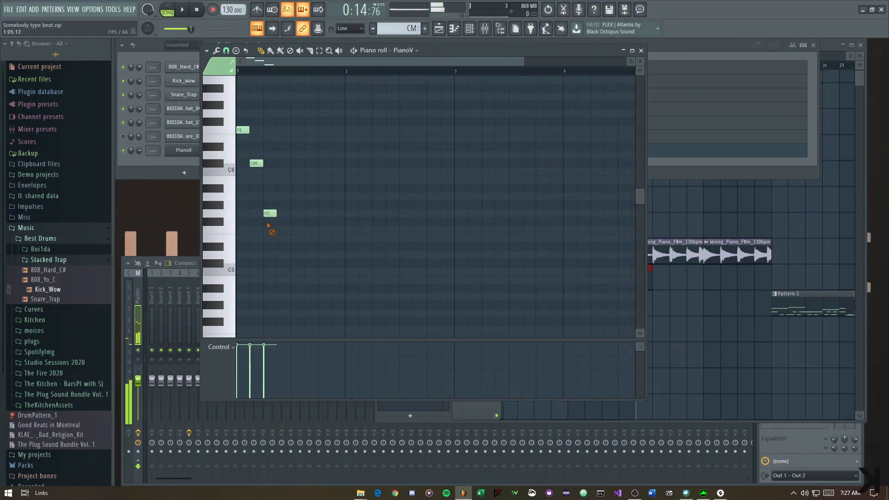
pyautogui.press('space')
pyautogui.press('space')
pyautogui.press('space')
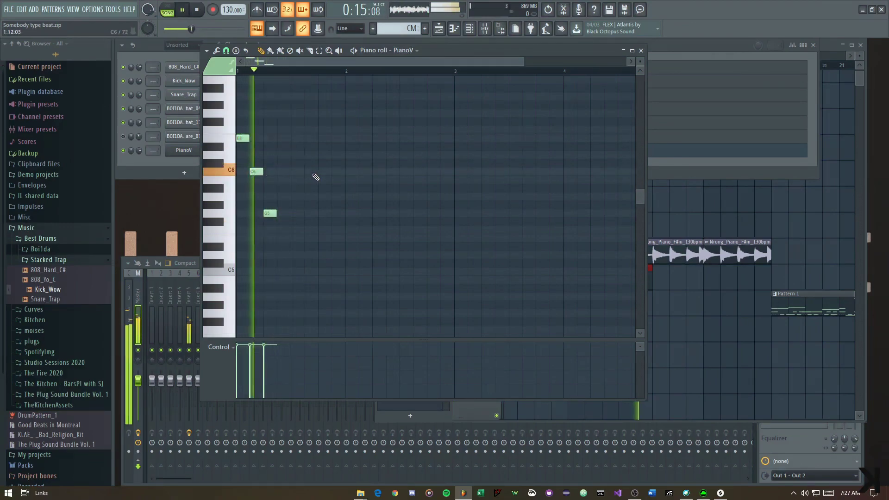
pyautogui.press('space')
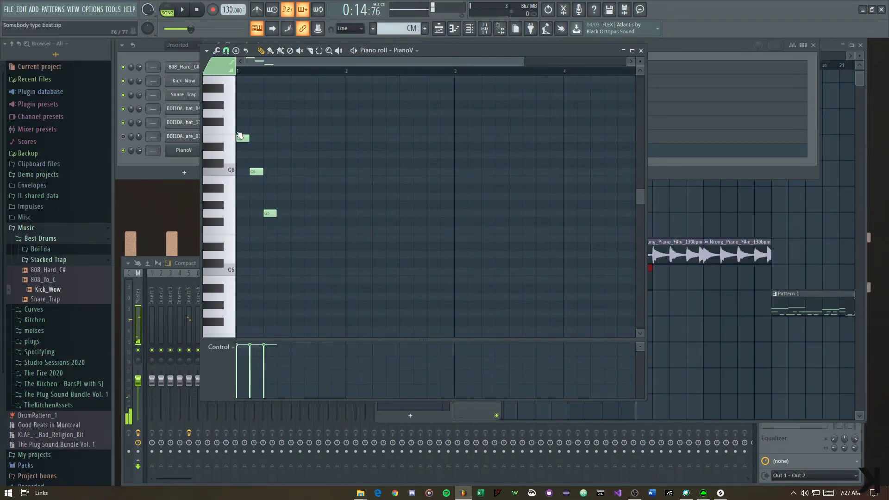
# Load the Rhodes Beads patch from Omnisphere's Keyboards category and play the three-note phrase with it
pyautogui.click(181, 151)
pyautogui.click(162, 289)
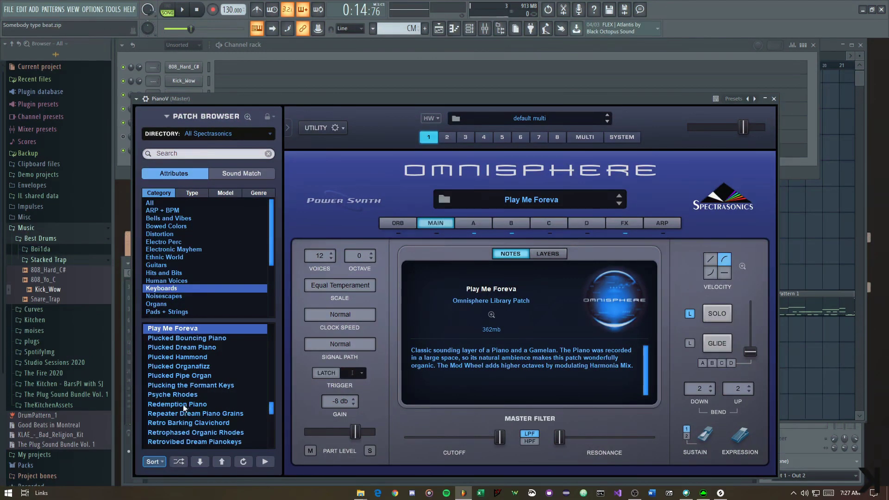
pyautogui.scroll(-3, 183, 410)
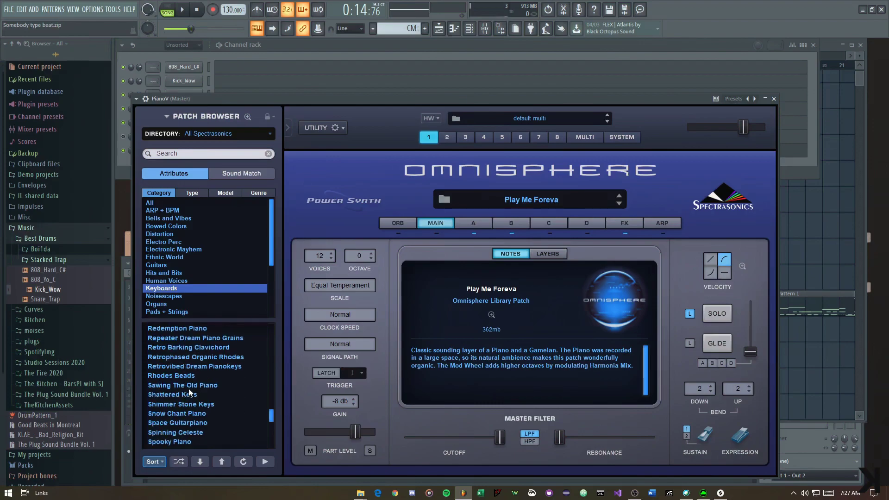
pyautogui.click(124, 162)
pyautogui.press('space')
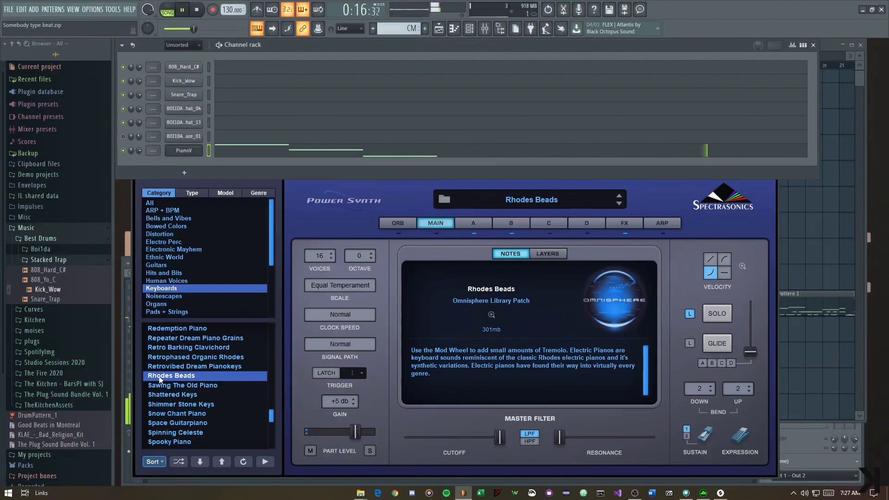
pyautogui.click(396, 260)
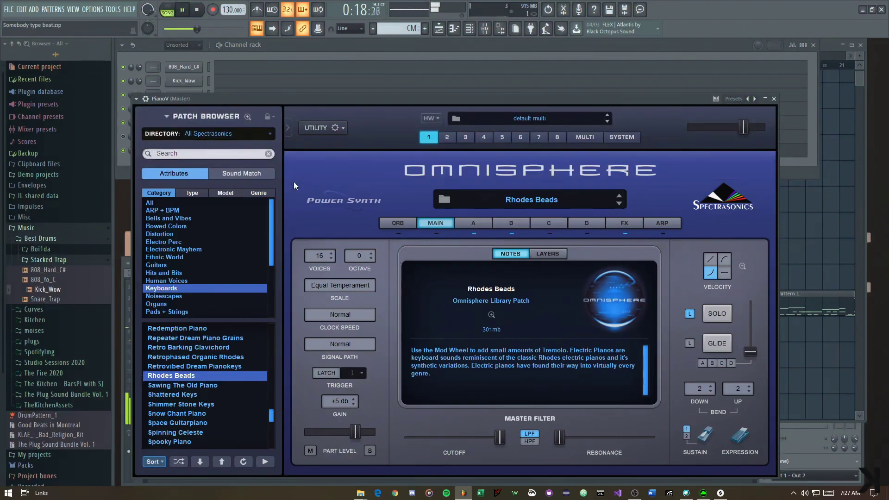
# Shuffle Omnisphere's Bells and Vibes patches, load Vibraphonics and play the three-note phrase with it
pyautogui.click(169, 219)
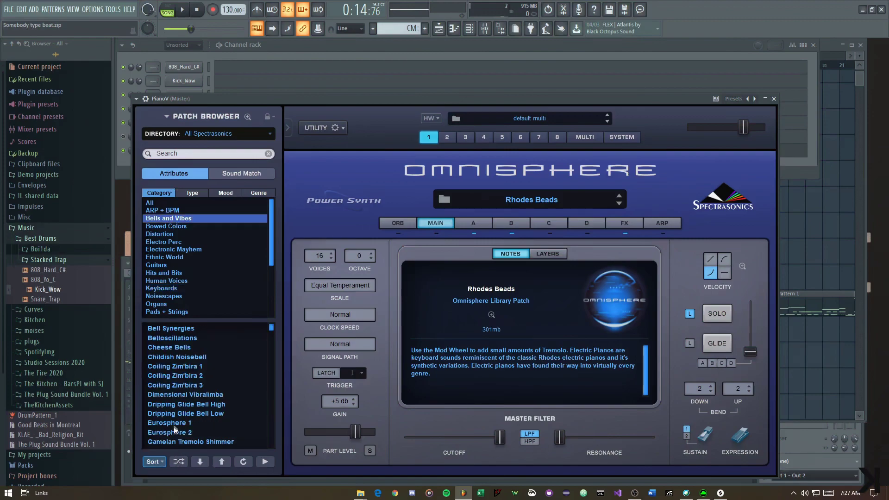
pyautogui.click(179, 460)
pyautogui.scroll(-5, 168, 371)
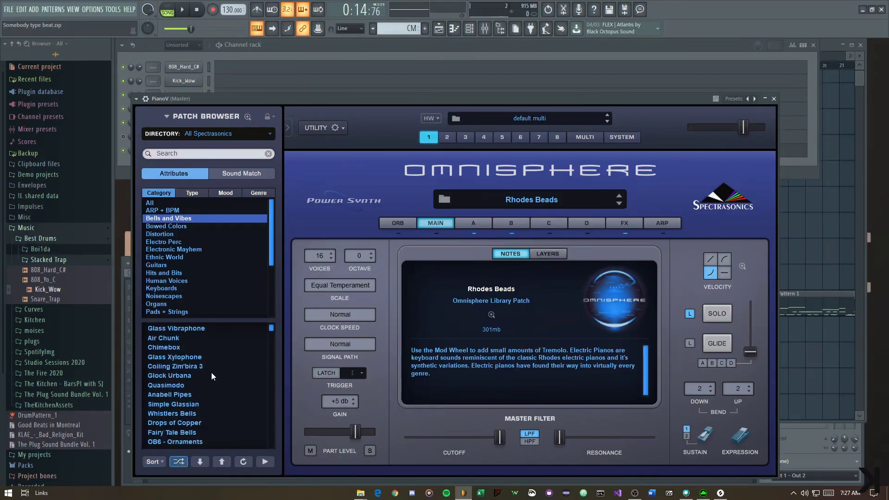
pyautogui.click(177, 385)
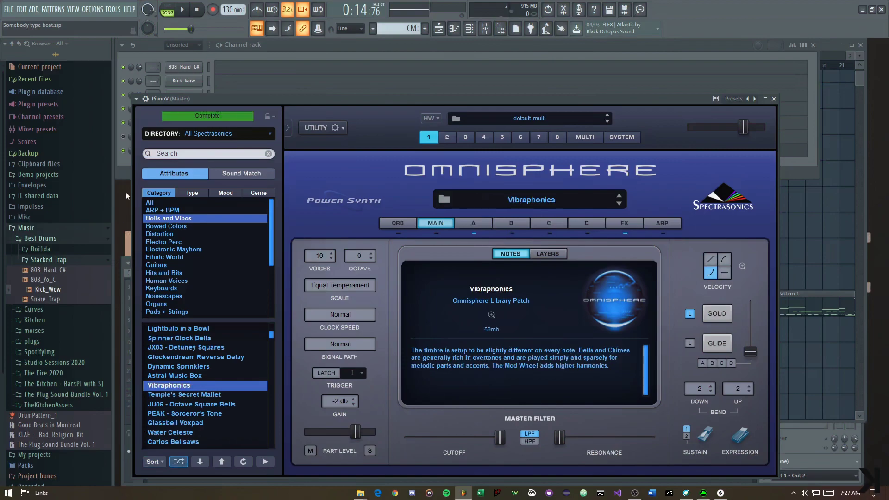
pyautogui.click(125, 170)
pyautogui.press('space')
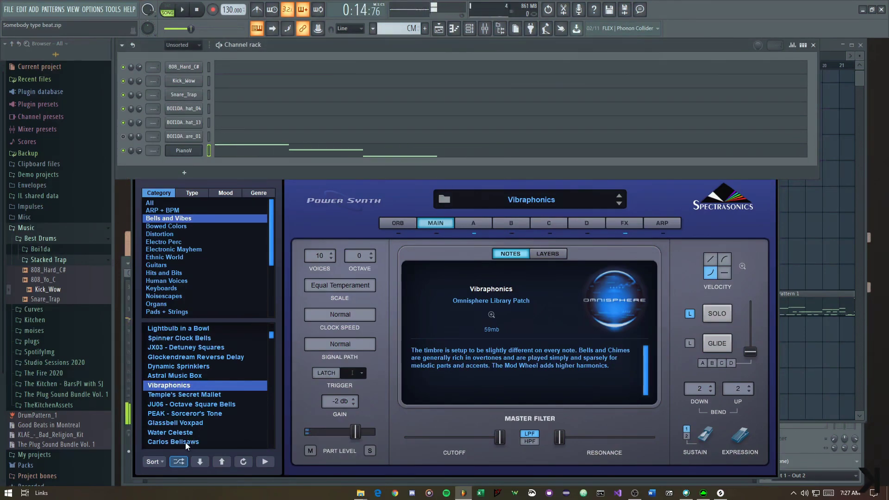
# Reshuffle Omnisphere's Bells and Vibes patches, load In Memorium 2 and open its layer B settings
pyautogui.scroll(-5, 192, 381)
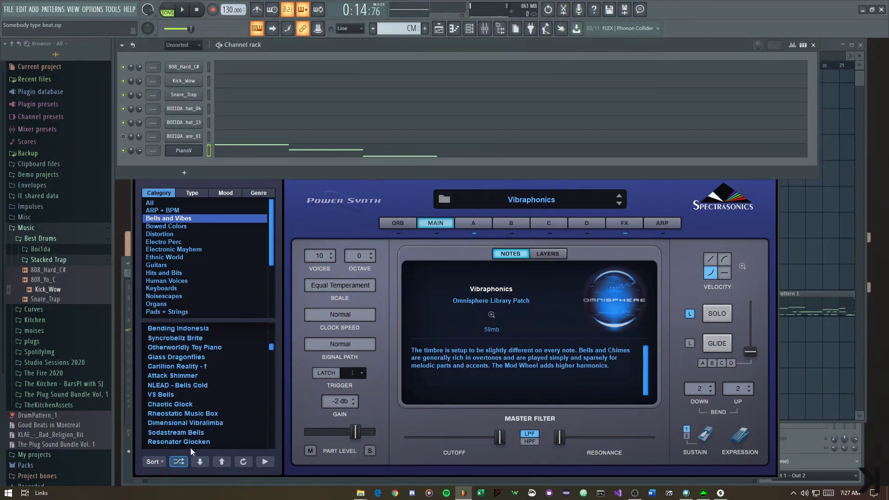
pyautogui.click(183, 465)
pyautogui.scroll(5, 171, 417)
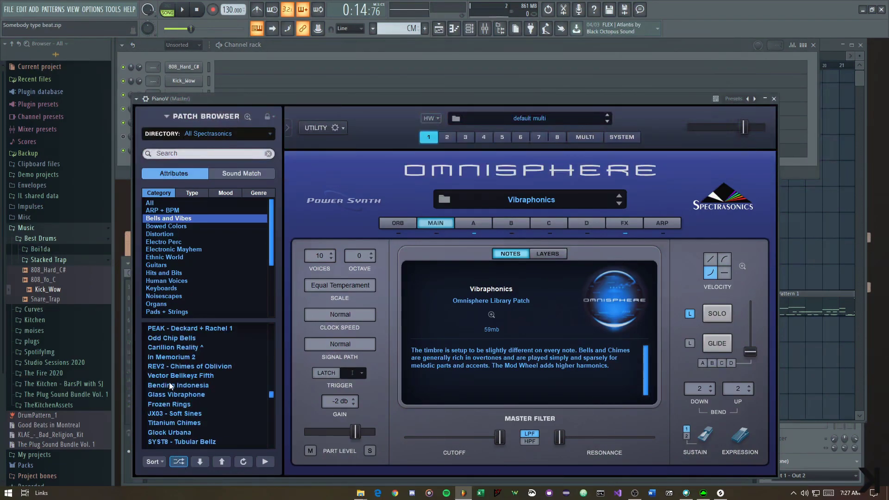
pyautogui.click(174, 361)
pyautogui.click(121, 165)
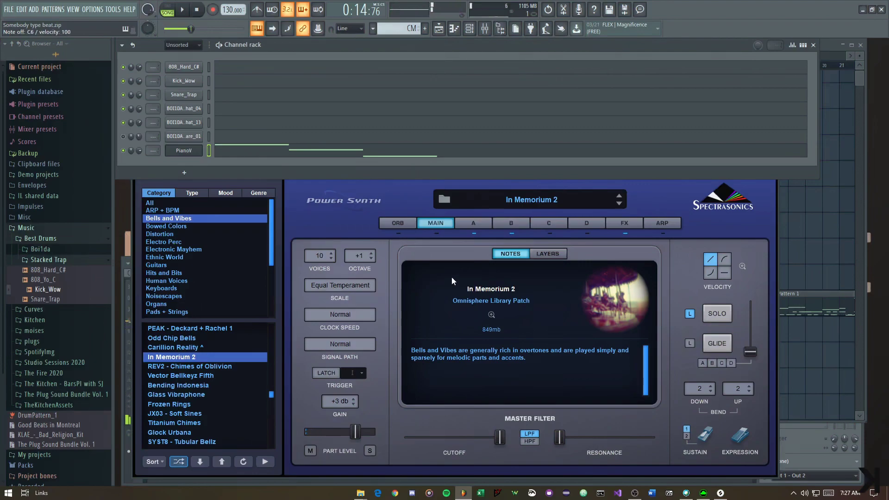
pyautogui.click(515, 229)
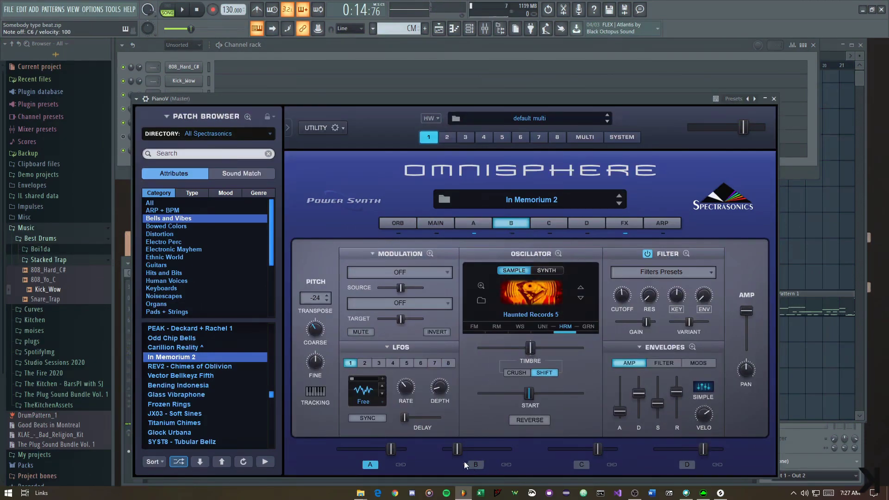
pyautogui.press('Escape')
# Rework the PianoV phrase to E6 on beat 1, C6 on beat 2 and a third note half a beat after, trying G5 and G6 in playback
pyautogui.click(238, 155)
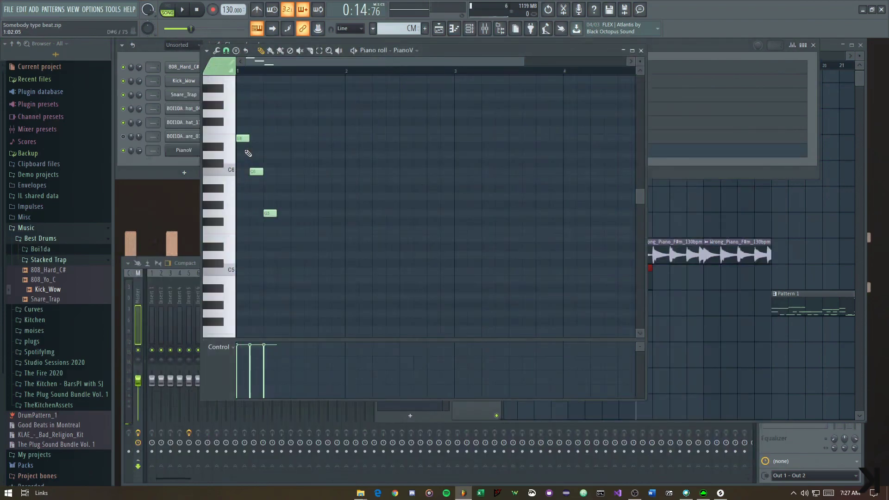
pyautogui.press('space')
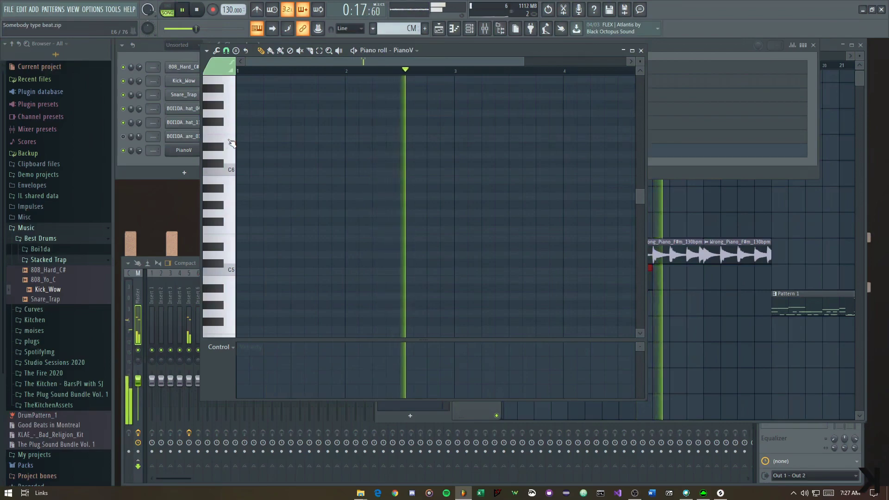
pyautogui.press('space')
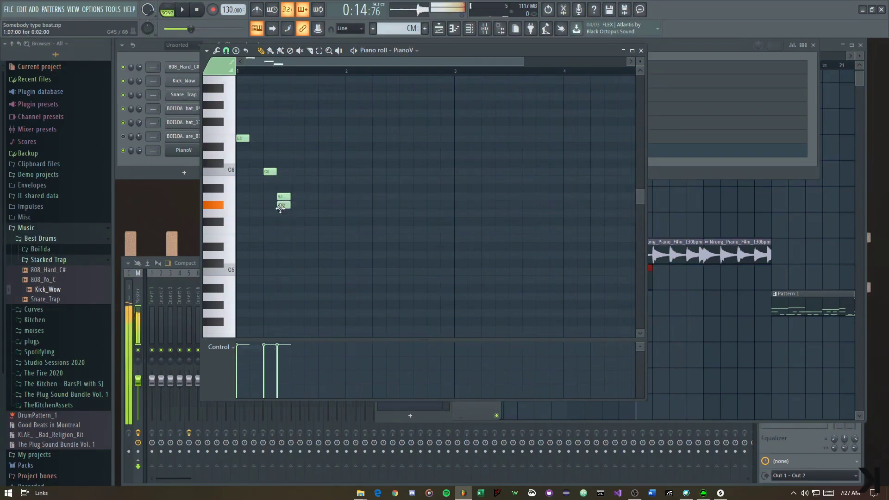
pyautogui.press('space')
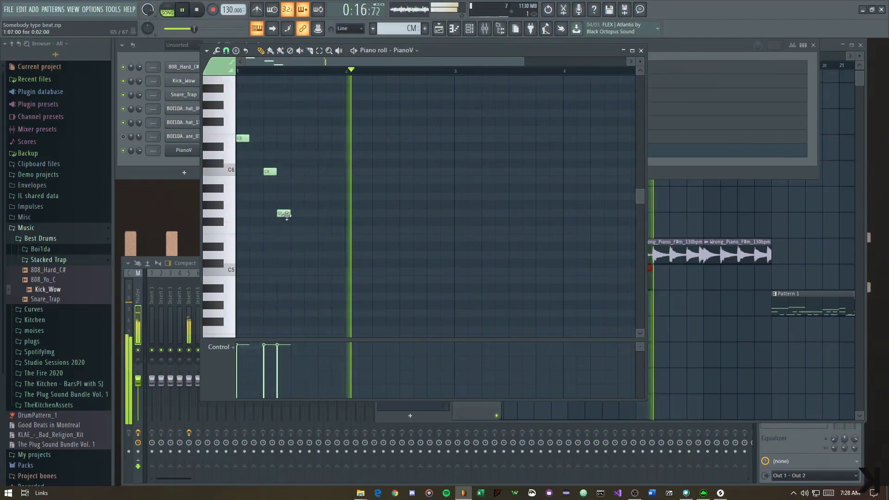
pyautogui.press('space')
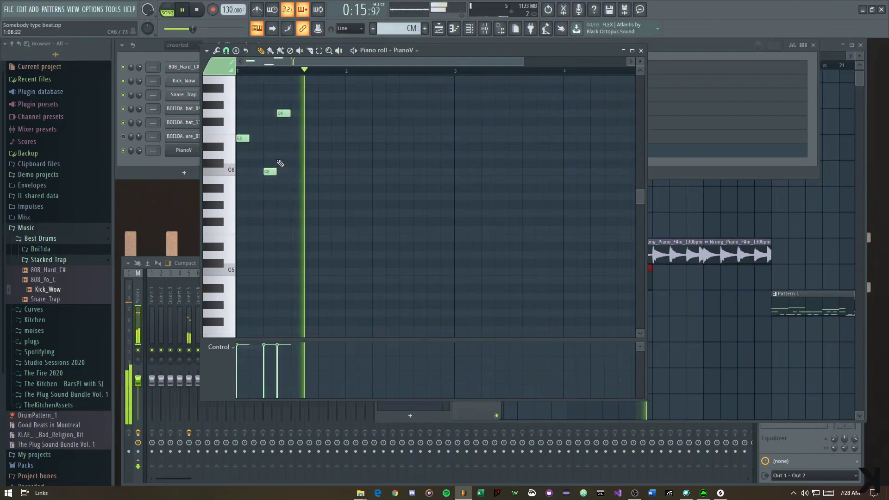
# Reduce the phrase to two notes, raising C6 to C#6, deleting the G6 and lowering the remaining pair one octave to E5 and C#5
pyautogui.scroll(1, 240, 160)
pyautogui.keyDown('ctrl'); pyautogui.scroll(1, 240, 161); pyautogui.keyUp('ctrl')
pyautogui.scroll(1, 240, 161)
pyautogui.press('space')
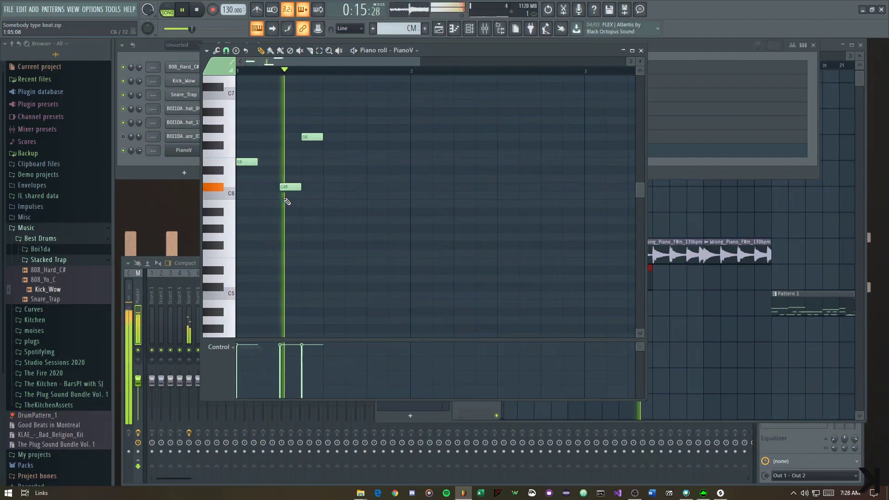
pyautogui.press('space')
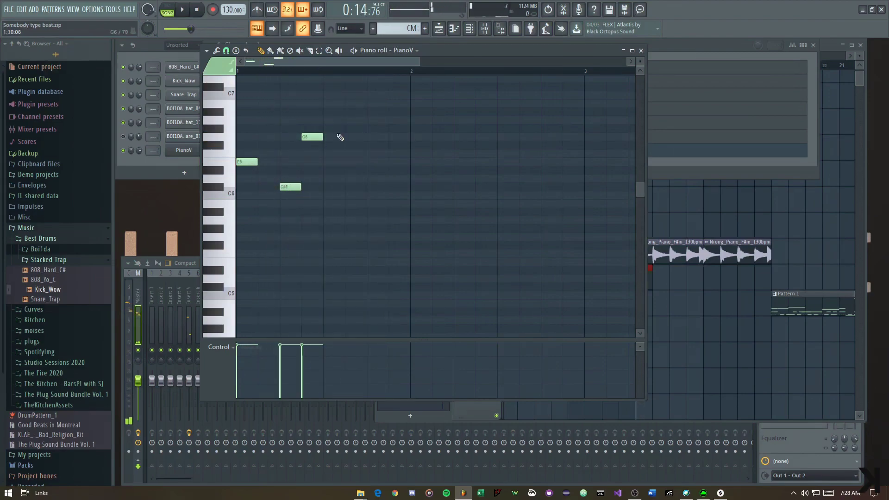
pyautogui.press('space')
pyautogui.press('space')
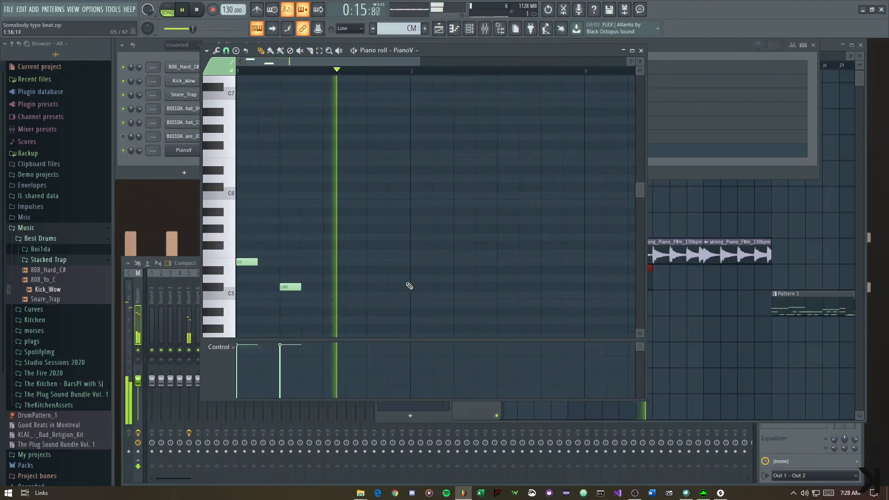
# Repeat E5 and C#5 on the first two beats of bar 2, and add E5 and A4 on the first two beats of bar 3
pyautogui.press('space')
pyautogui.click(415, 262)
pyautogui.press('space')
pyautogui.moveTo(501, 302); pyautogui.dragTo(410, 257)
pyautogui.scroll(-2, 410, 257)
pyautogui.click(470, 218)
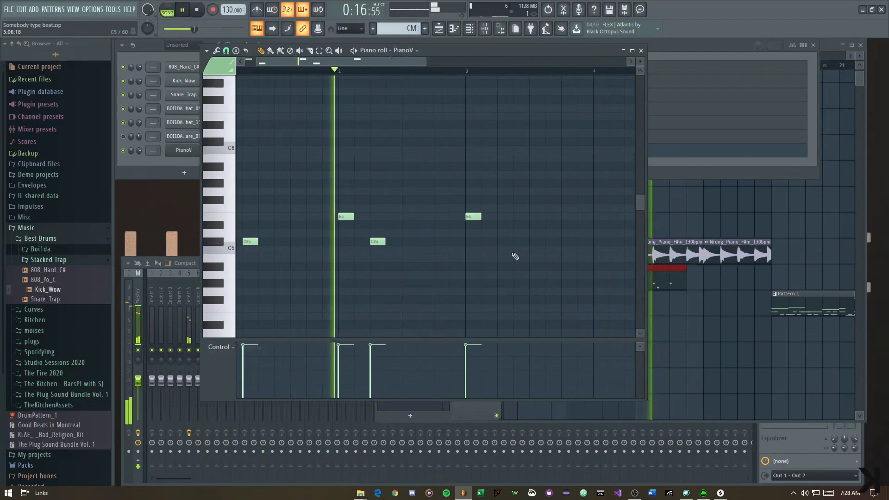
pyautogui.click(508, 275)
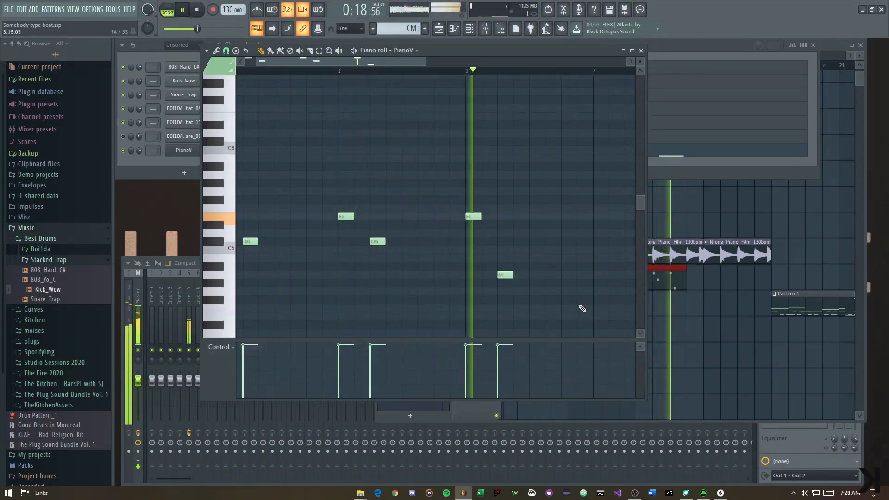
# Place a second CM pattern clip at bar 13 on Track 10 under the piano loop, and return to the PianoV piano roll
pyautogui.moveTo(523, 268); pyautogui.dragTo(488, 272)
pyautogui.scroll(-2, 488, 272)
pyautogui.moveTo(682, 303); pyautogui.dragTo(730, 273)
pyautogui.keyDown('ctrl'); pyautogui.click(811, 228); pyautogui.keyUp('ctrl')
pyautogui.scroll(-2, 649, 300)
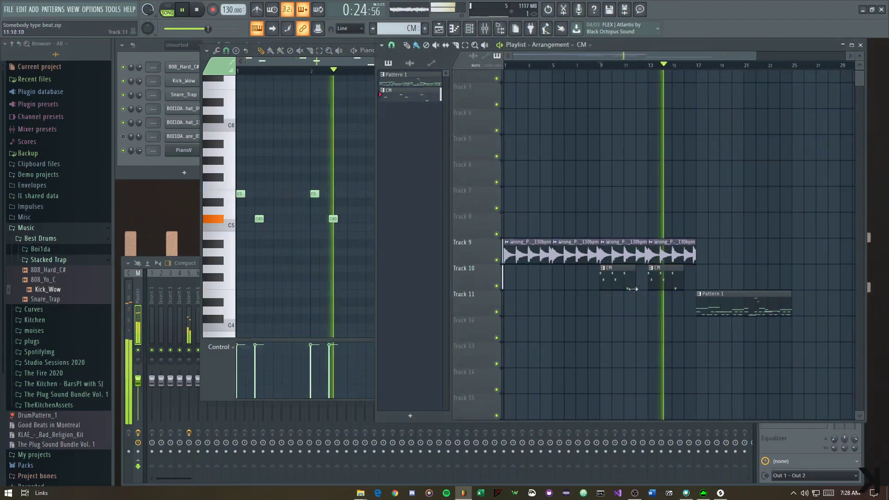
pyautogui.moveTo(314, 139); pyautogui.dragTo(340, 155)
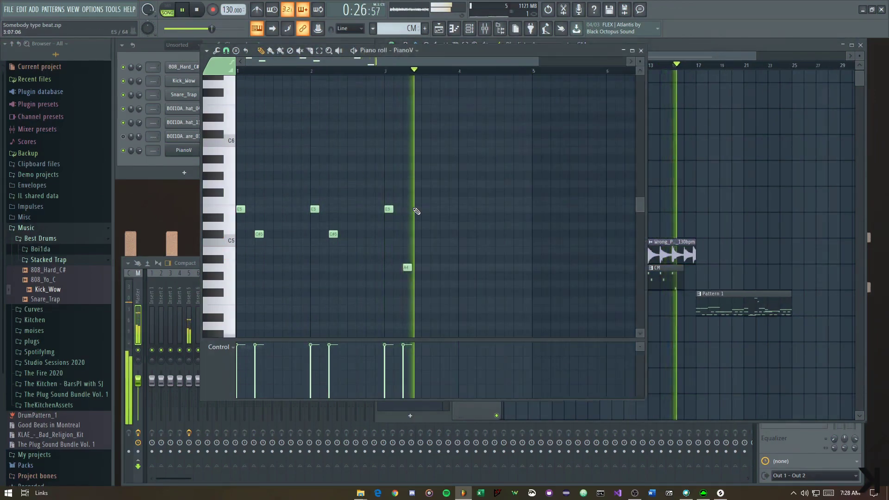
# Change the second note of bar 3 to B4 and add an F5 note on beat 4 of bar 4
pyautogui.press('space')
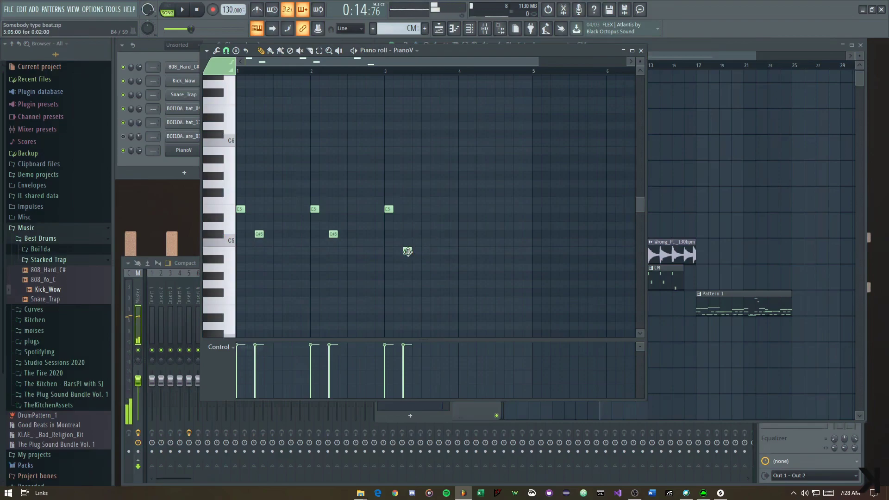
pyautogui.press('space')
pyautogui.scroll(1, 509, 253)
pyautogui.scroll(2, 383, 234)
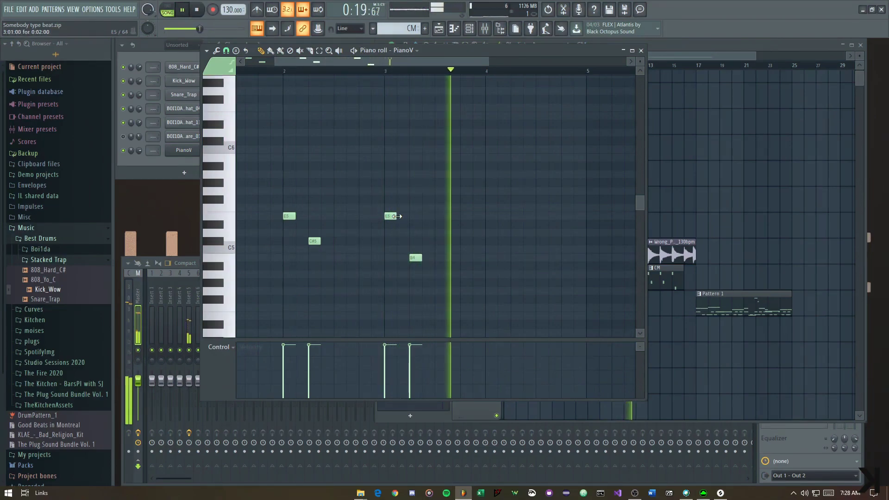
pyautogui.click(563, 183)
pyautogui.press('space')
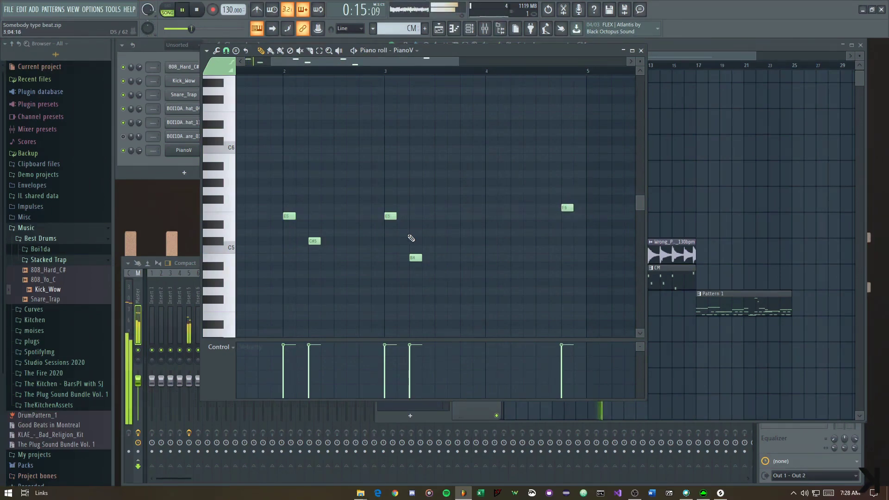
# Raise the note on beat 4 of bar 4 to F#5 while playing the pattern with the loop
pyautogui.scroll(-3, 312, 246)
pyautogui.moveTo(374, 226); pyautogui.dragTo(241, 195)
pyautogui.press('space')
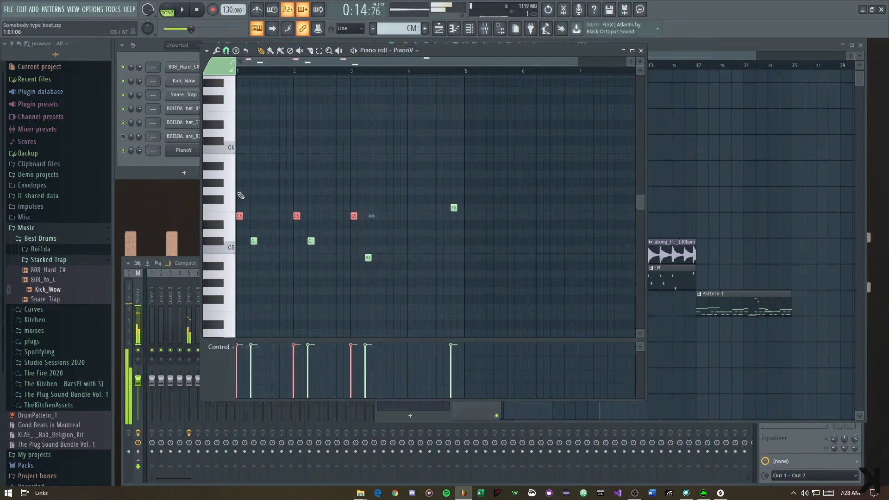
pyautogui.press('Down')
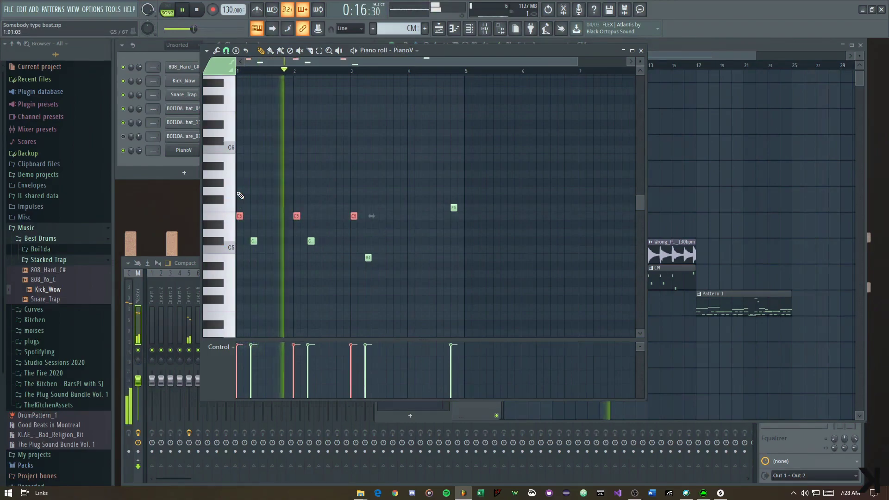
pyautogui.moveTo(395, 174); pyautogui.dragTo(478, 252)
pyautogui.hotkey('shift', 'Up')
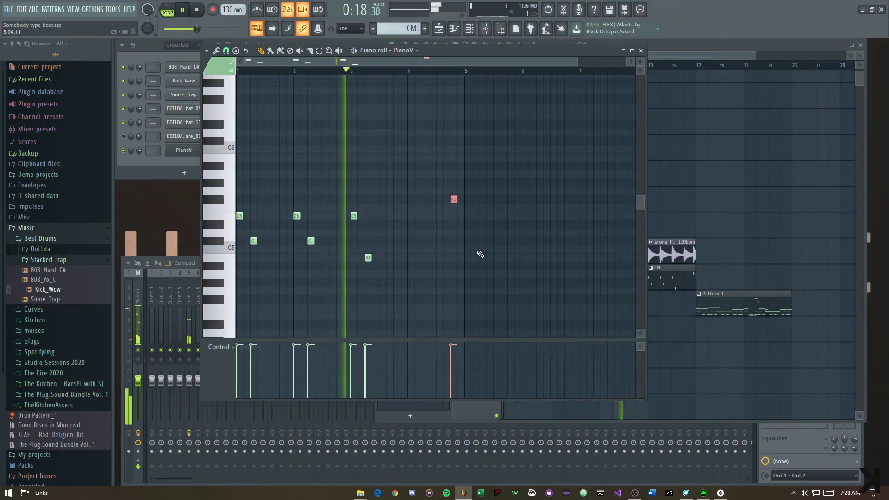
pyautogui.keyDown('ctrl'); pyautogui.click(480, 254); pyautogui.keyUp('ctrl')
# Transpose the second note of bar 3 up to D#5 and back down a semitone to D5 during playback
pyautogui.scroll(2, 397, 225)
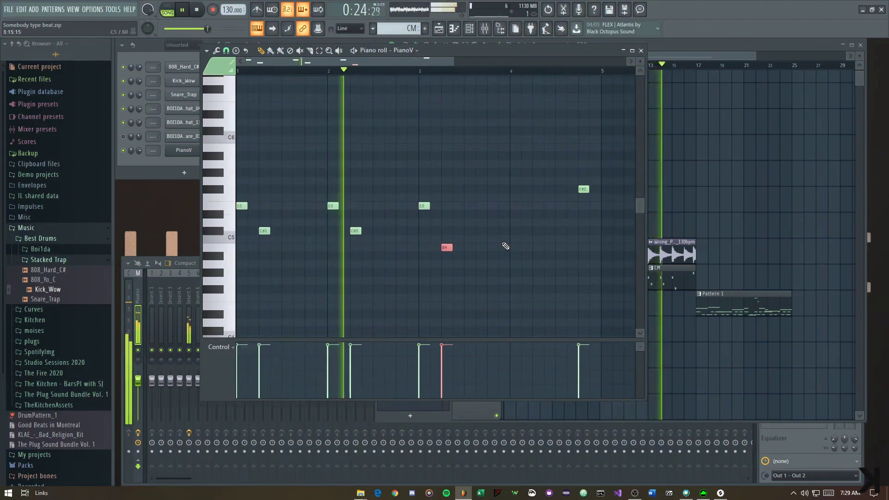
pyautogui.press('Up')
pyautogui.press('Up')
pyautogui.press('Up')
pyautogui.press('Up')
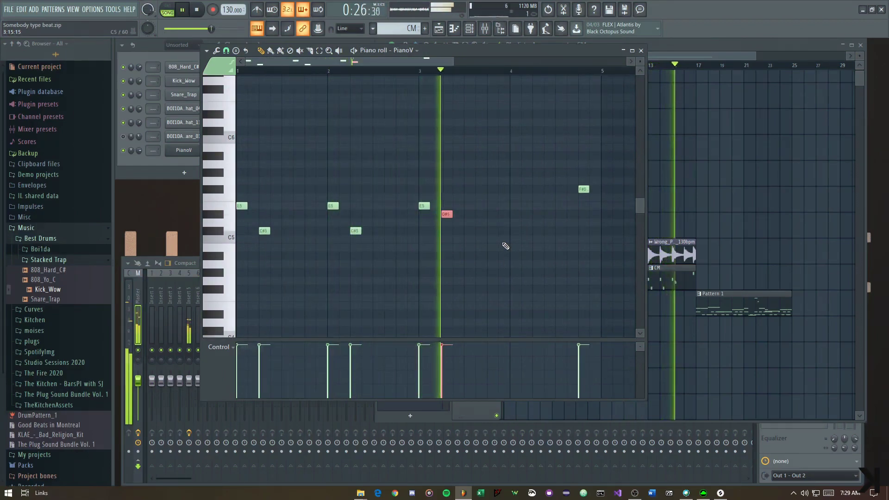
pyautogui.press('Down')
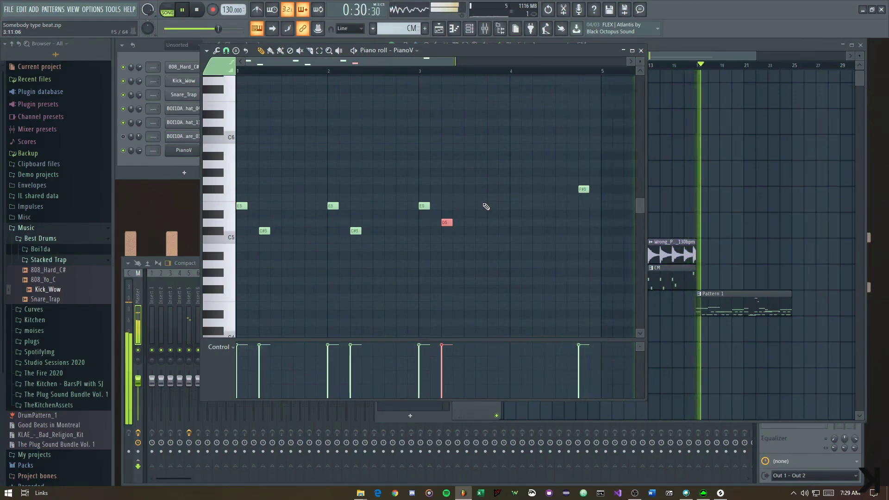
# Play the counter-melody again from its start and raise the second note of bar 3 to D#5
pyautogui.press('space')
pyautogui.middleClick(797, 254)
pyautogui.press('space')
pyautogui.middleClick(296, 165)
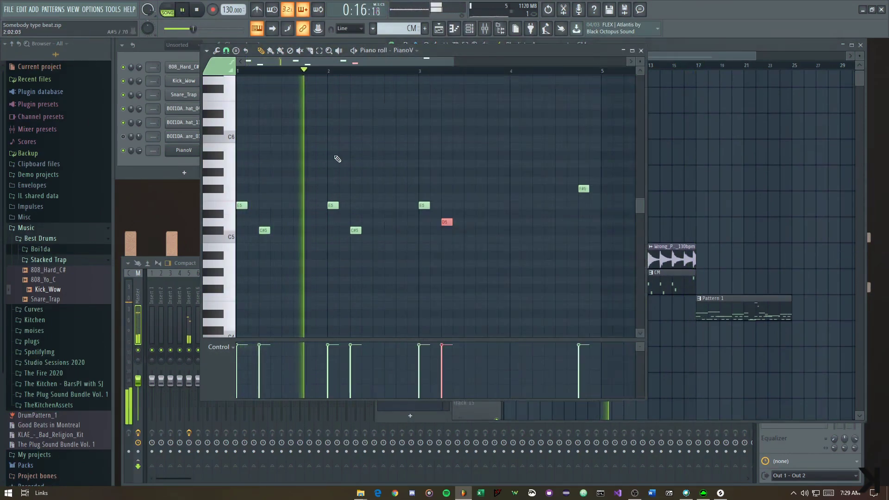
pyautogui.rightClick(410, 172)
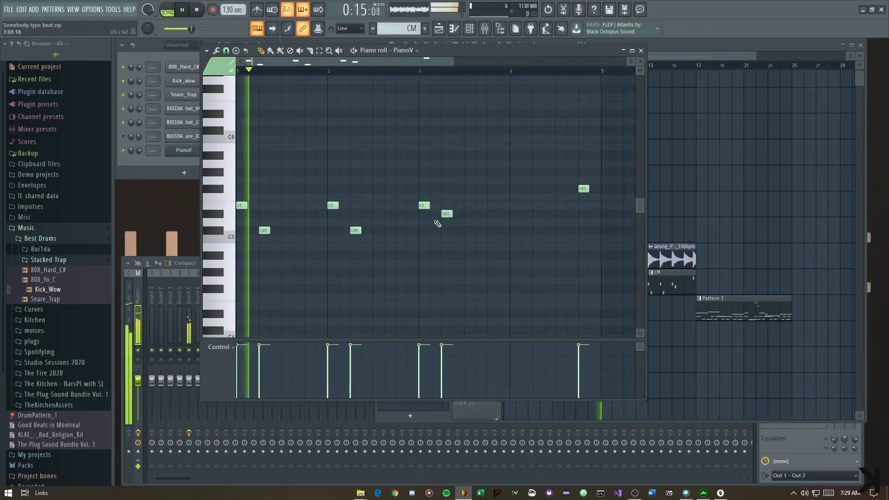
# Try a slide note right after the C#5 in bar 2, set its target pitch to G4 and play it back
pyautogui.scroll(2, 437, 222)
pyautogui.moveTo(437, 223); pyautogui.dragTo(528, 244)
pyautogui.press('space')
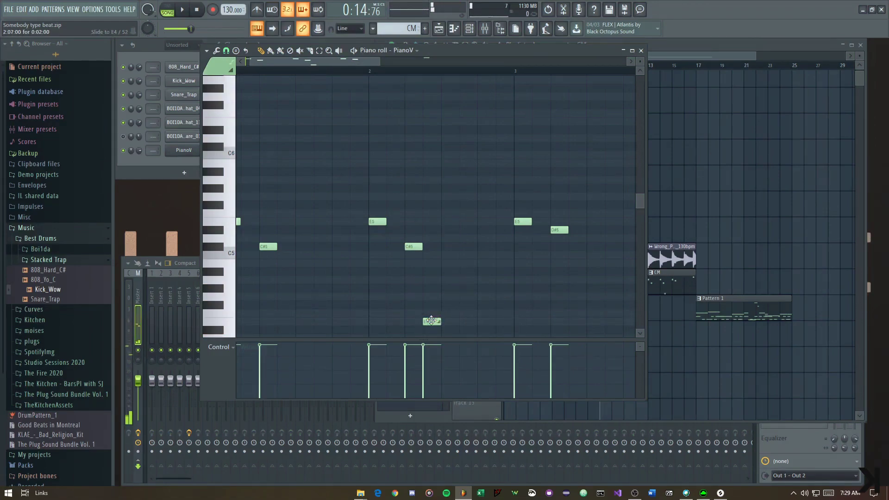
pyautogui.moveTo(432, 319); pyautogui.dragTo(433, 296)
pyautogui.press('space')
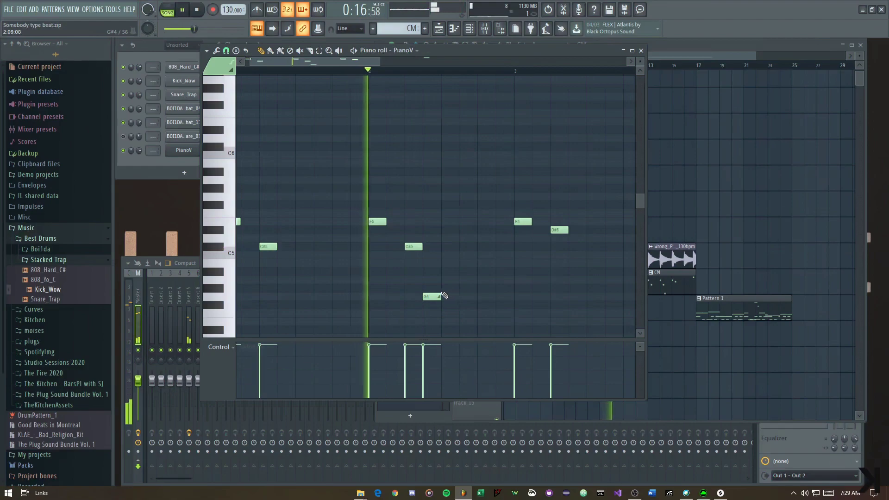
pyautogui.press('space')
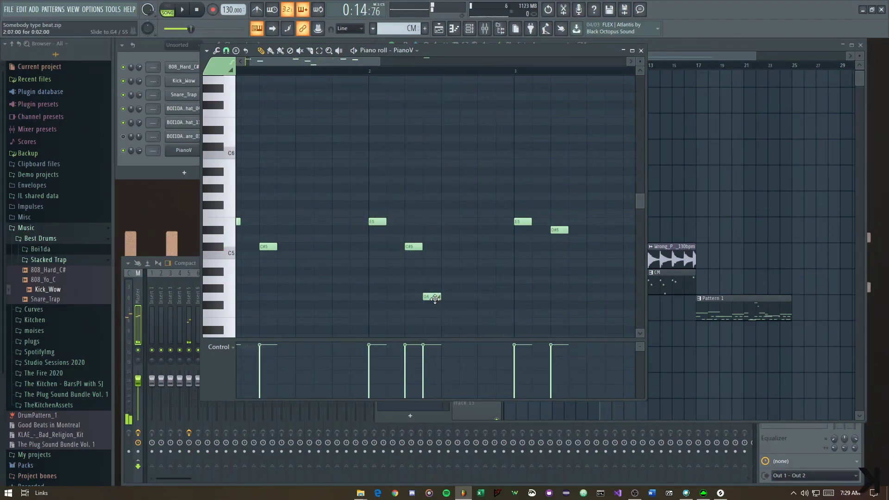
# Try the slide note starting with bar 2's C#5 and lasting four steps, move it to E5 and shift it slightly earlier
pyautogui.moveTo(421, 297); pyautogui.dragTo(440, 297)
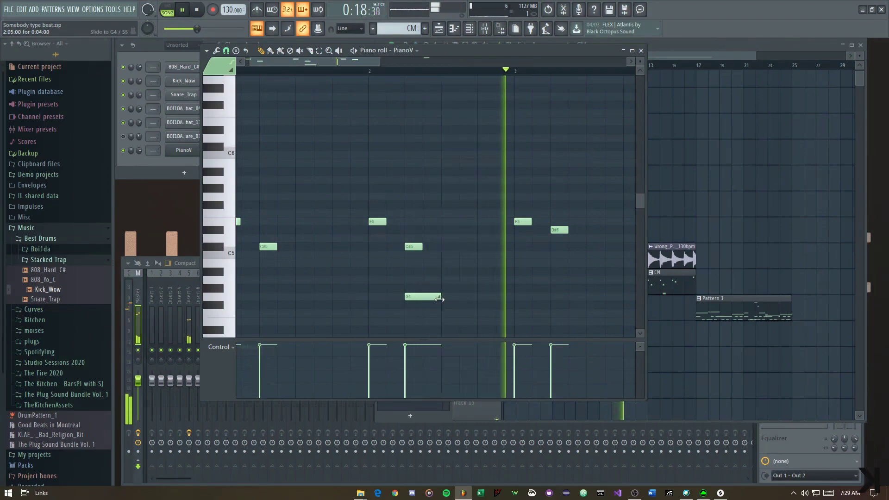
pyautogui.press('space')
pyautogui.click(417, 263)
pyautogui.rightClick(427, 297)
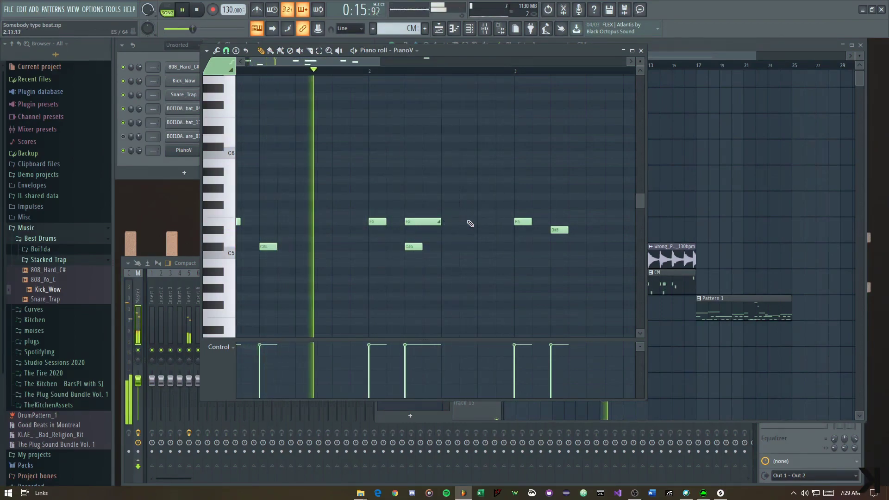
pyautogui.click(428, 225)
pyautogui.moveTo(428, 225); pyautogui.dragTo(426, 225)
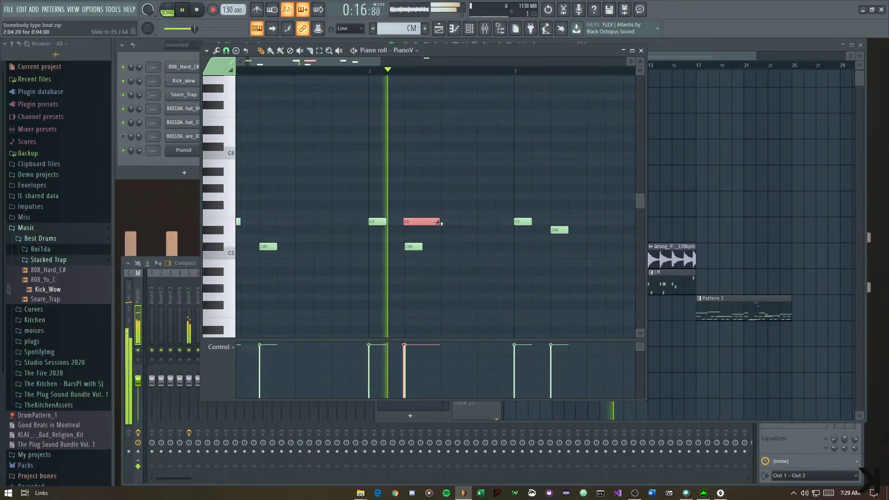
# Replace the slide with a very short, lower-velocity E5 grace note just before the C#5 in bar 2
pyautogui.rightClick(419, 224)
pyautogui.scroll(3, 406, 221)
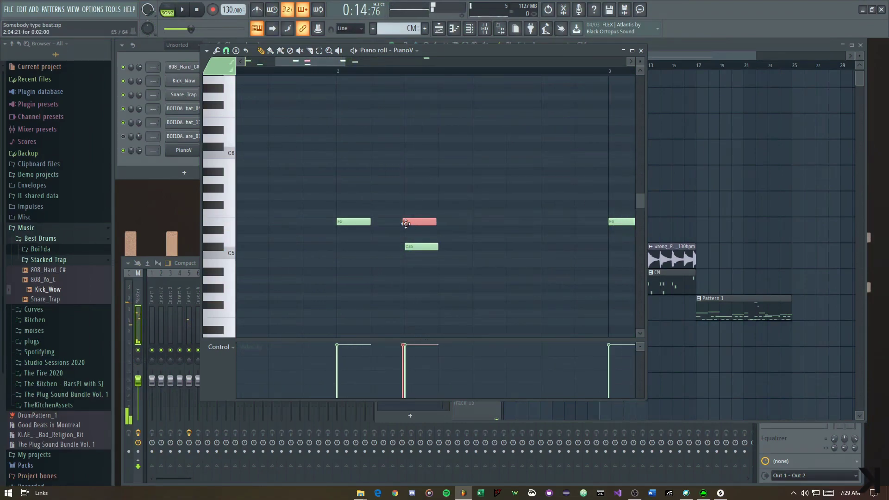
pyautogui.scroll(6, 406, 224)
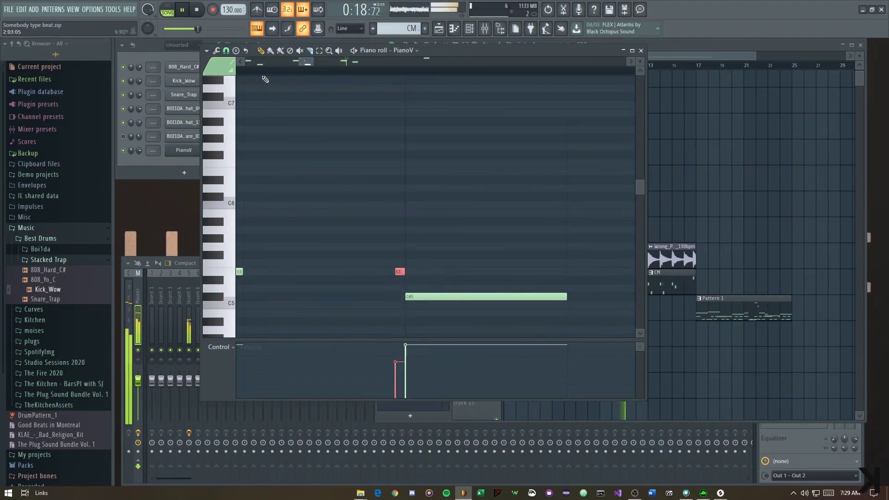
# Slightly lower the velocity of the D#5 note in bar 3 of the counter-melody
pyautogui.scroll(-4, 444, 234)
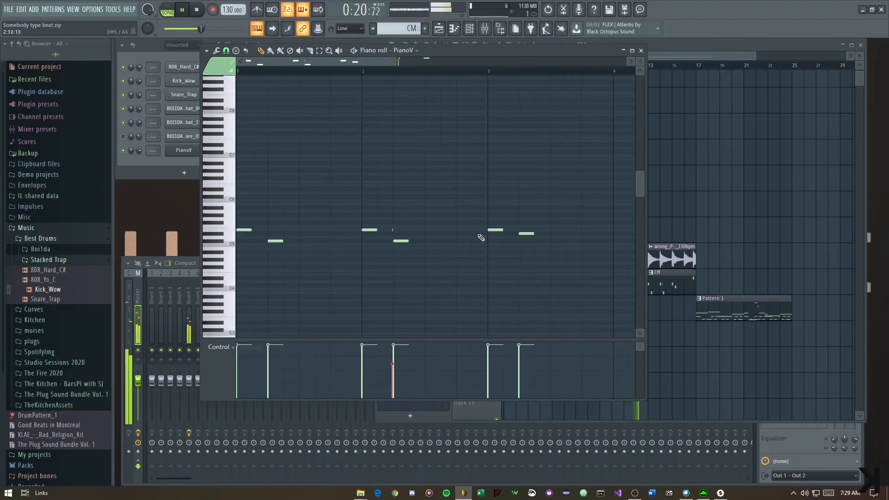
pyautogui.scroll(2, 532, 209)
pyautogui.moveTo(556, 253); pyautogui.dragTo(508, 220)
pyautogui.moveTo(481, 345); pyautogui.dragTo(480, 350)
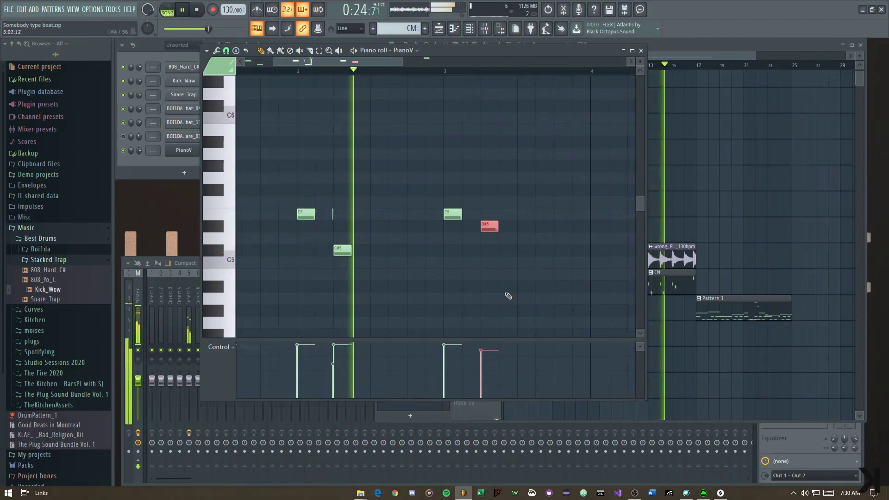
# Raise the second note of bar 3 to F#5 and play the counter-melody back
pyautogui.moveTo(490, 227); pyautogui.dragTo(494, 207)
pyautogui.press('space')
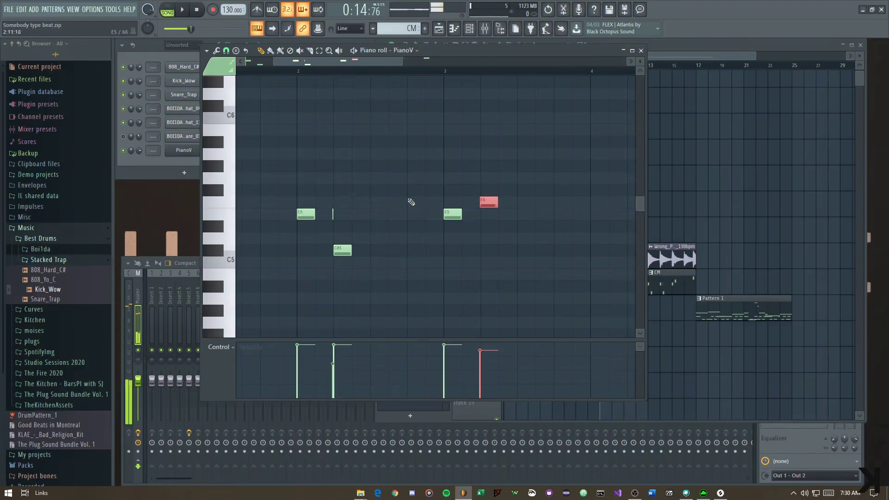
pyautogui.scroll(-3, 516, 199)
pyautogui.scroll(3, 464, 203)
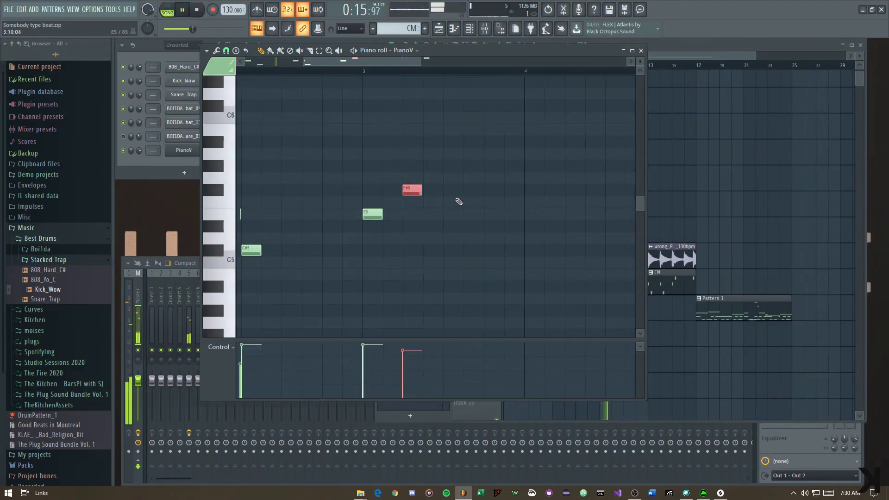
pyautogui.click(421, 191)
pyautogui.scroll(5, 425, 191)
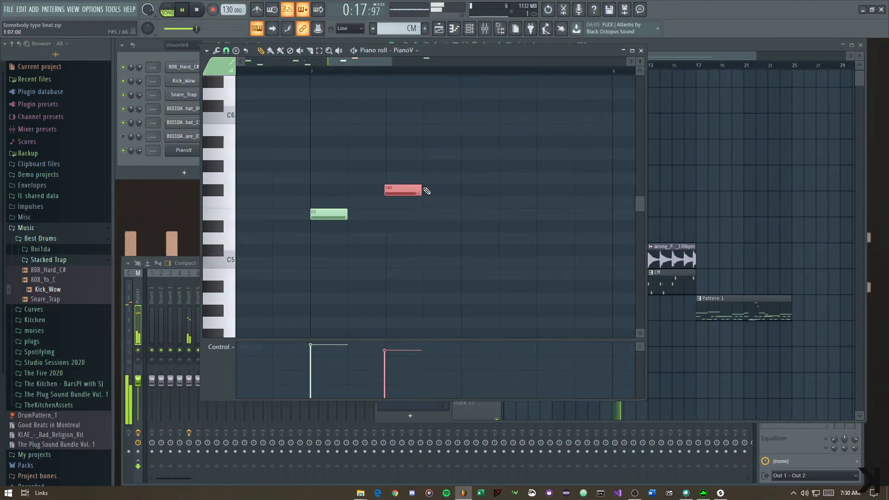
pyautogui.hotkey('shift', 'Right')
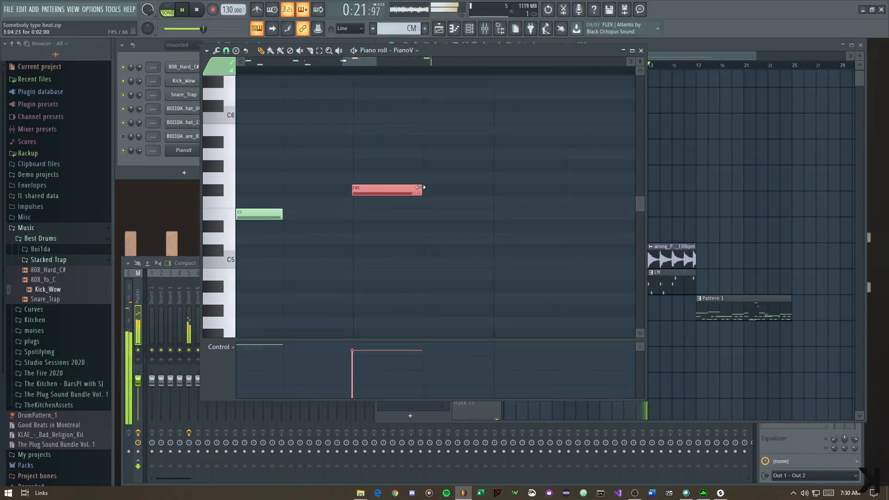
# Slightly lower the velocity of the F#5 note near the end of bar 4 and deselect it
pyautogui.scroll(-5, 421, 189)
pyautogui.moveTo(504, 149); pyautogui.dragTo(453, 271)
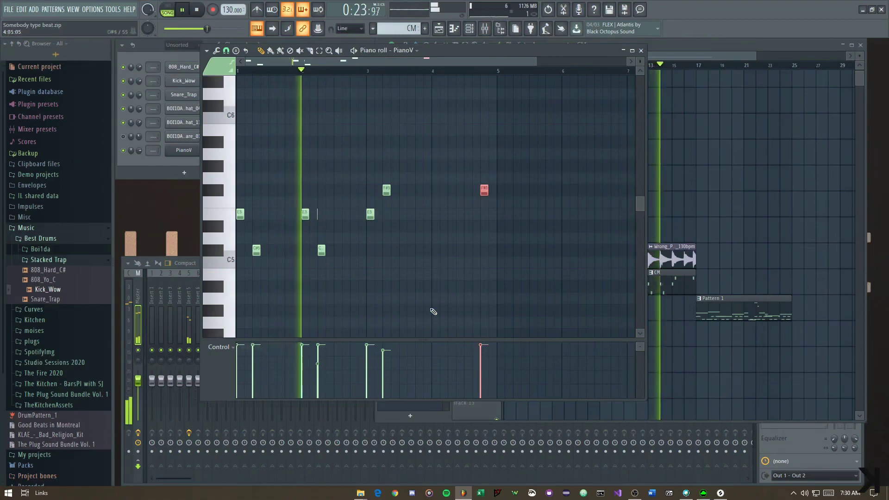
pyautogui.click(495, 268)
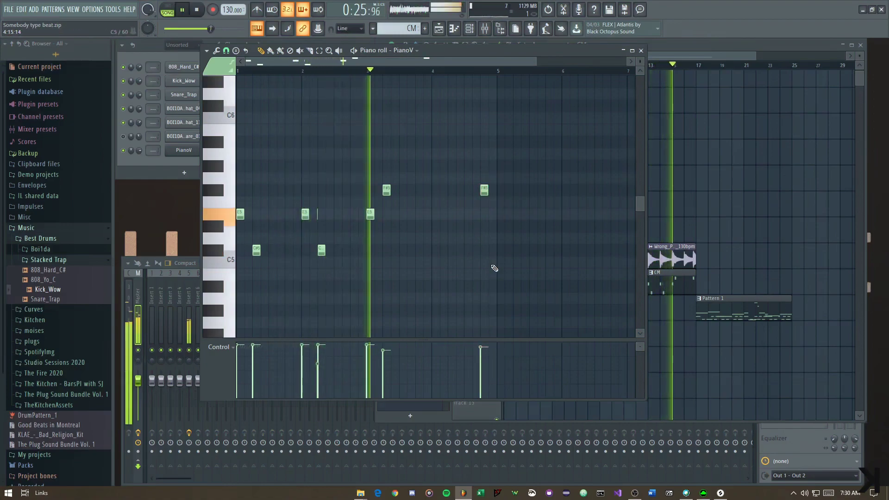
# Route the PianoV channel to mixer track 6
pyautogui.press('F7')
pyautogui.doubleClick(615, 287)
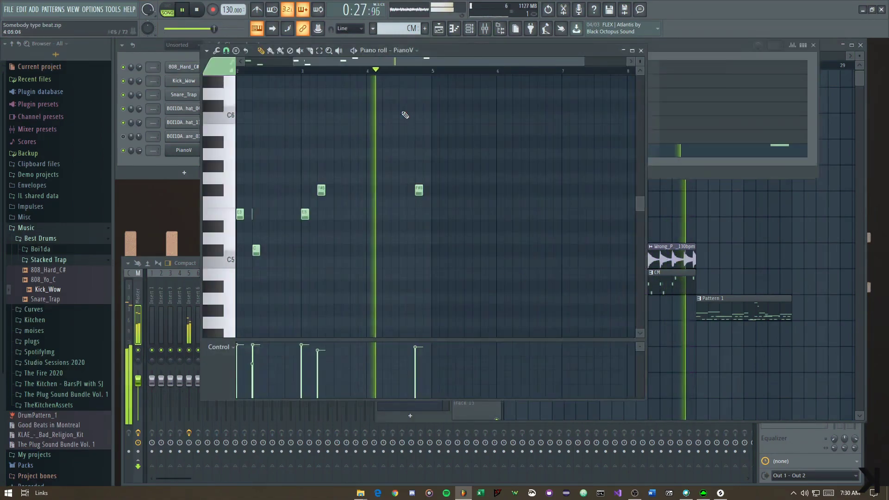
pyautogui.press('F7')
pyautogui.scroll(6, 152, 150)
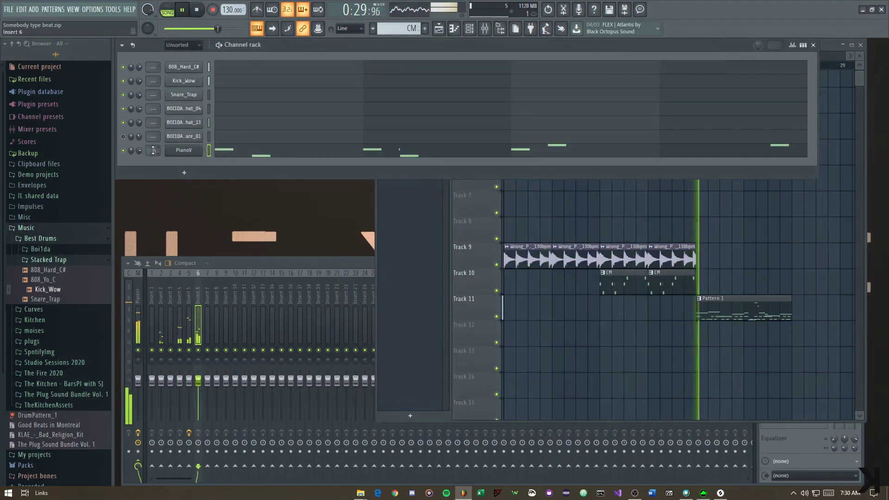
# Duplicate the last piano loop and CM clips in the playlist so they also fill bars 17 to 25
pyautogui.moveTo(692, 301); pyautogui.dragTo(641, 256)
pyautogui.hotkey('ctrl', 'b')
pyautogui.keyDown('ctrl'); pyautogui.click(778, 224); pyautogui.keyUp('ctrl')
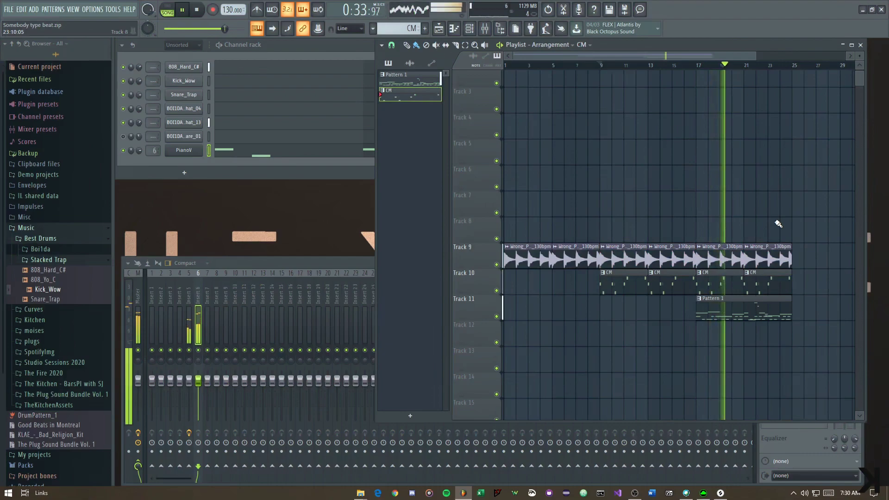
# Duplicate the last CM clip to bar 25 and make the copy a unique pattern
pyautogui.keyDown('ctrl'); pyautogui.click(769, 286); pyautogui.keyUp('ctrl')
pyautogui.hotkey('ctrl', 'b')
pyautogui.click(795, 273)
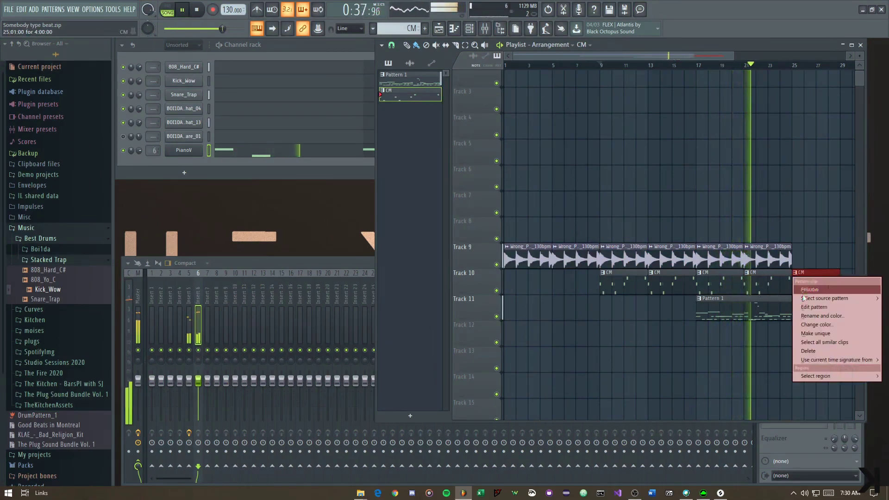
pyautogui.click(821, 334)
# Duplicate the piano loop and Pattern 1 clips across bars 25 to 33, and repeat the unique CM copy at bar 29
pyautogui.keyDown('ctrl'); pyautogui.moveTo(767, 259); pyautogui.dragTo(702, 257); pyautogui.keyUp('ctrl')
pyautogui.hotkey('ctrl', 'b')
pyautogui.keyDown('ctrl'); pyautogui.click(671, 313); pyautogui.keyUp('ctrl')
pyautogui.hotkey('ctrl', 'b')
pyautogui.keyDown('ctrl'); pyautogui.click(751, 285); pyautogui.keyUp('ctrl')
pyautogui.hotkey('ctrl', 'b')
# Transpose all notes of the unique CM copy up one octave and close the piano roll
pyautogui.doubleClick(752, 283)
pyautogui.click(347, 232)
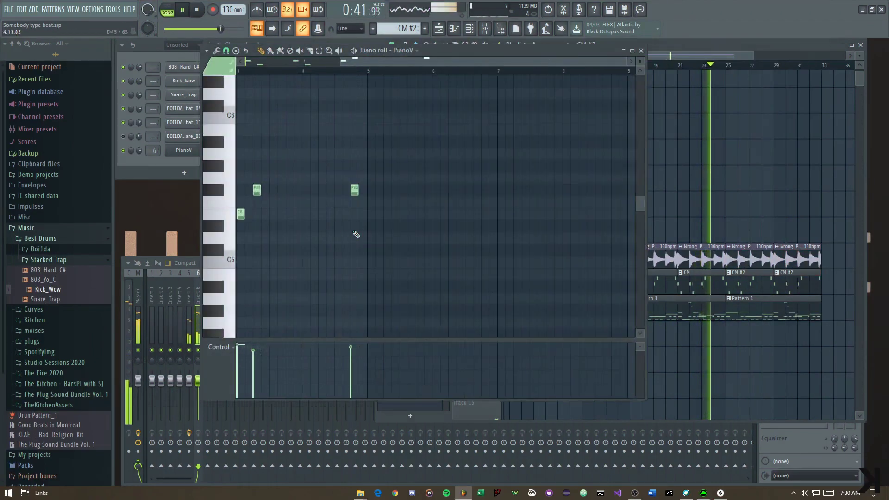
pyautogui.hotkey('ctrl', 'Up')
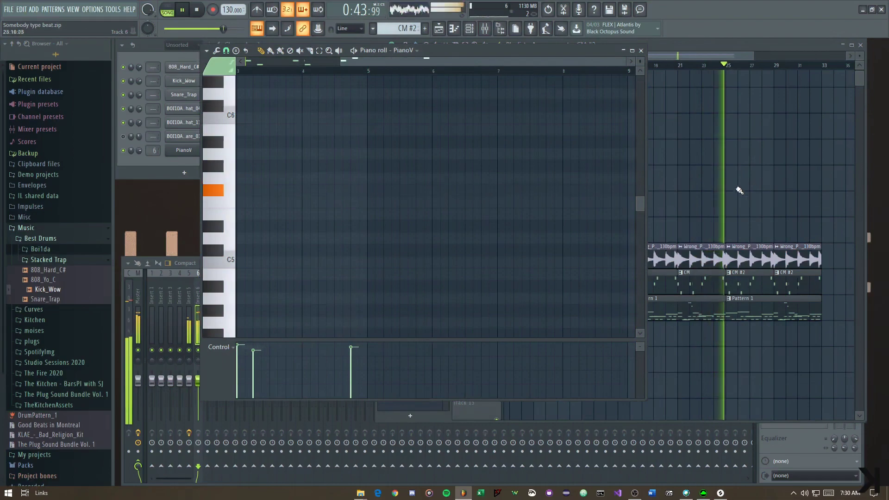
pyautogui.click(641, 50)
# Lower the volume fader of mixer Insert 6 while the arrangement plays
pyautogui.moveTo(677, 130); pyautogui.dragTo(657, 120)
pyautogui.scroll(-1, 720, 183)
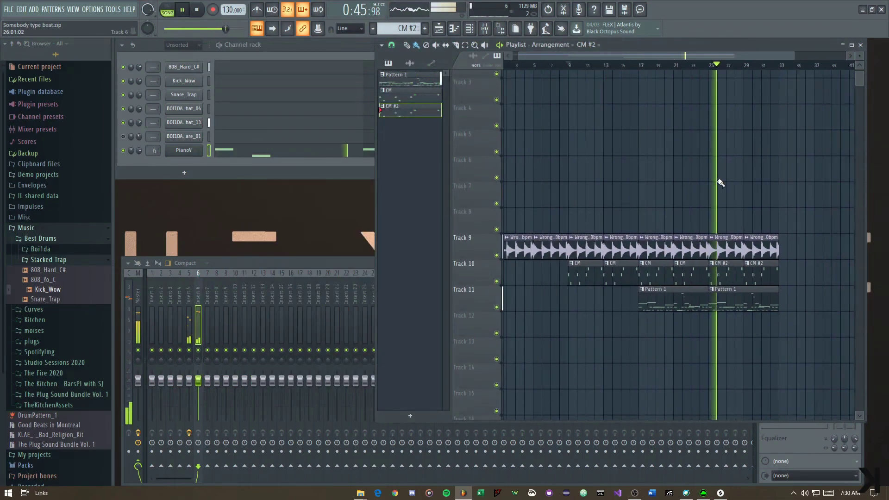
pyautogui.click(192, 365)
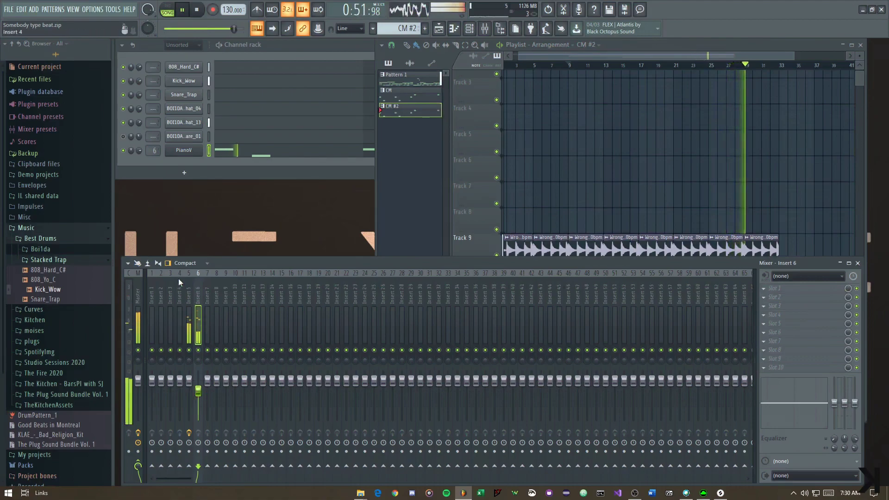
# Inspect layer A and the common effects rack of PianoV's In Memorium 2 patch, then close Omnisphere
pyautogui.click(184, 150)
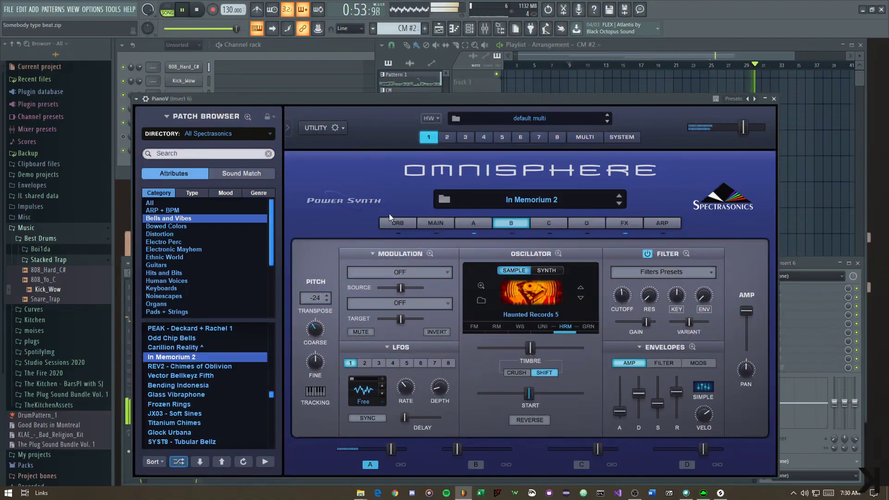
pyautogui.click(477, 224)
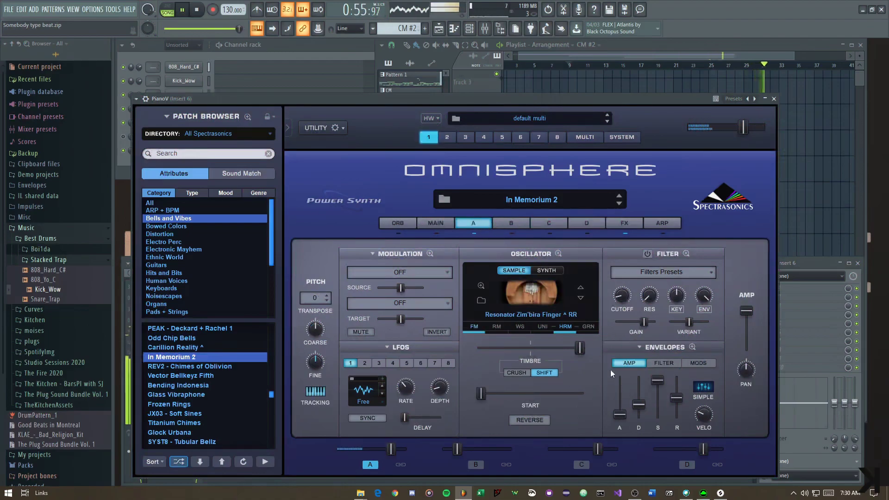
pyautogui.click(625, 223)
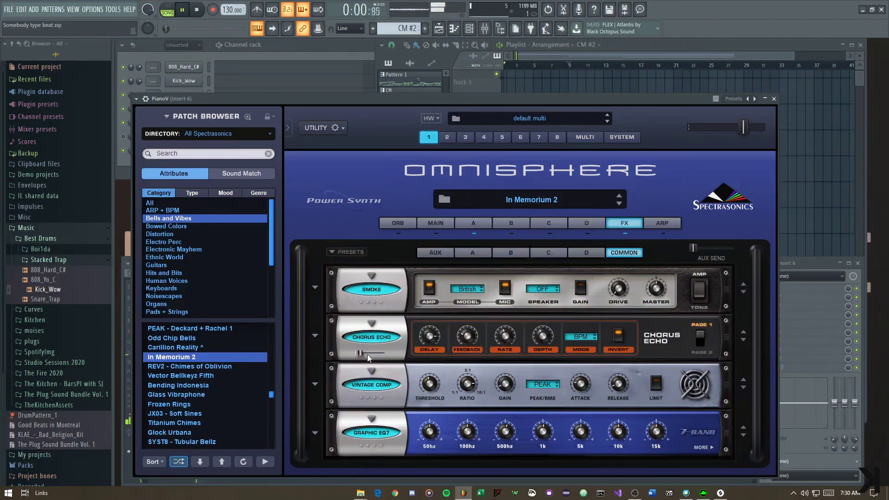
pyautogui.press('Escape')
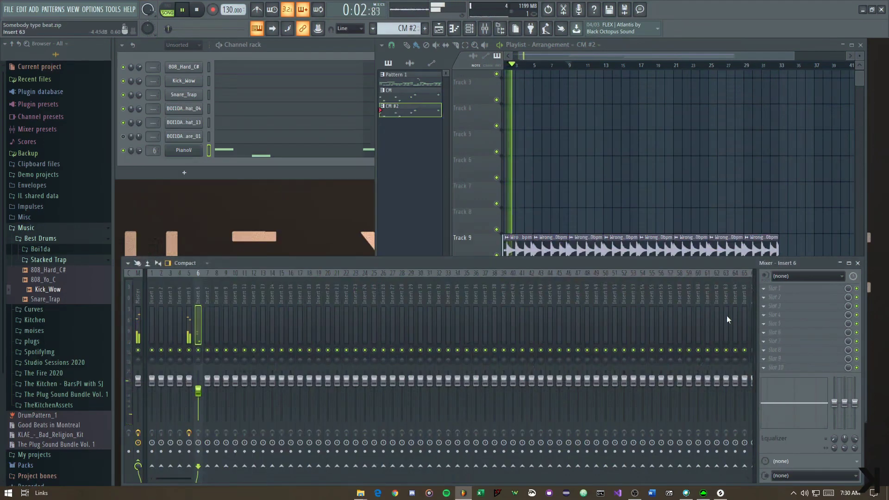
# Add Fruity Reeverb 2 to the first effect slot of Insert 6 and load its Epic Echo preset
pyautogui.rightClick(769, 291)
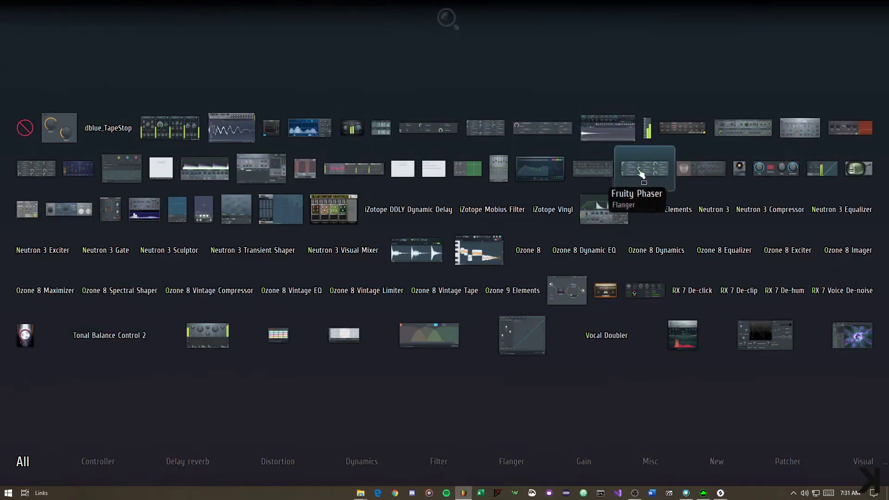
pyautogui.click(701, 173)
pyautogui.click(391, 159)
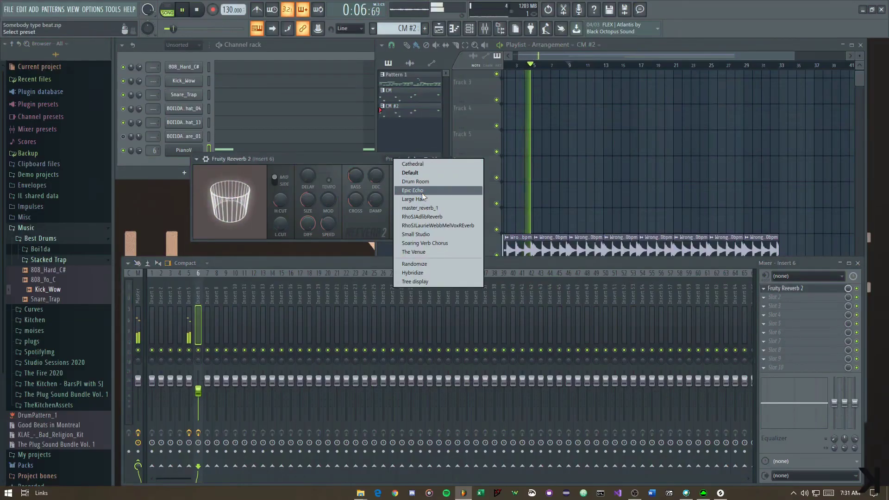
pyautogui.click(427, 189)
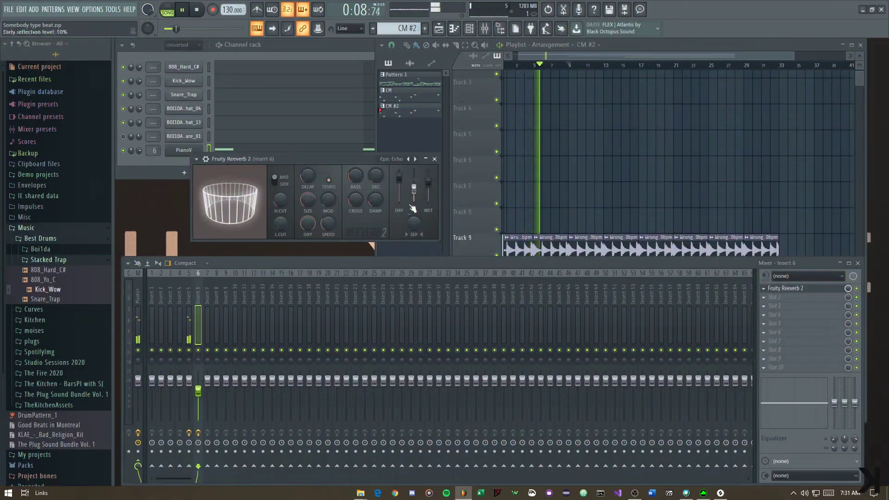
# Raise the reverb's low cut to about 875 Hz, close it and lower Insert 6 to about -6.5 dB
pyautogui.moveTo(282, 225); pyautogui.dragTo(282, 215)
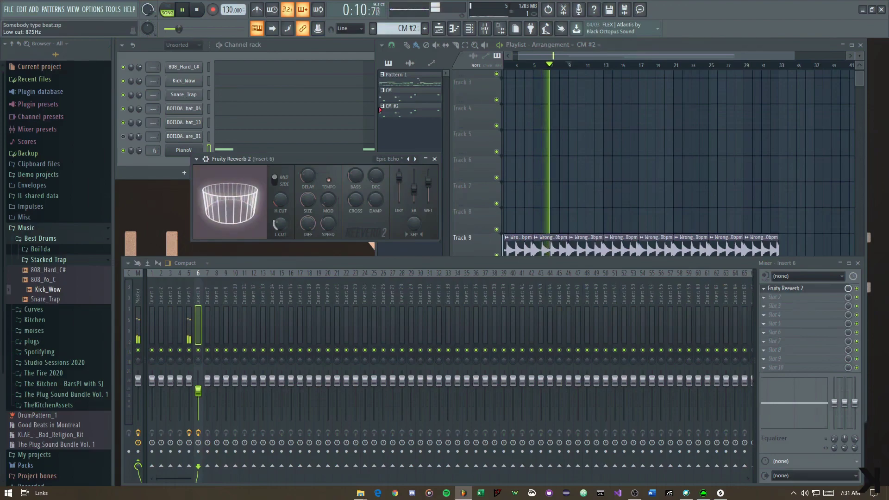
pyautogui.scroll(3, 430, 213)
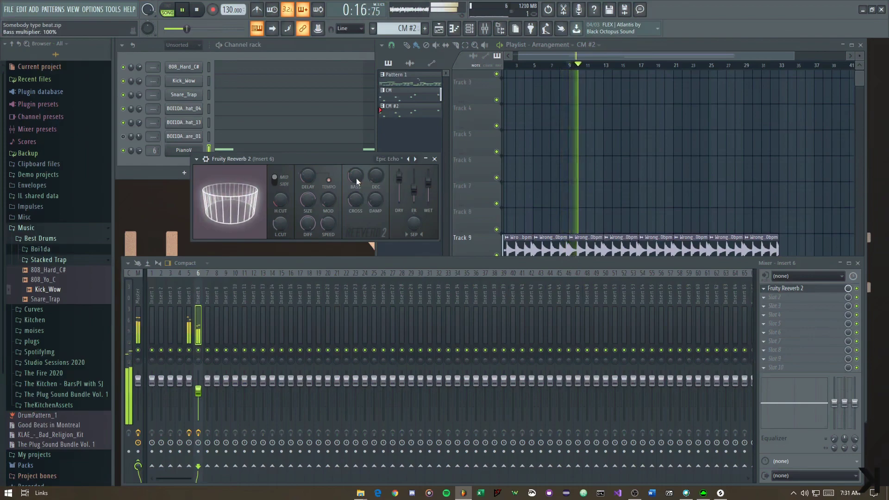
pyautogui.click(434, 159)
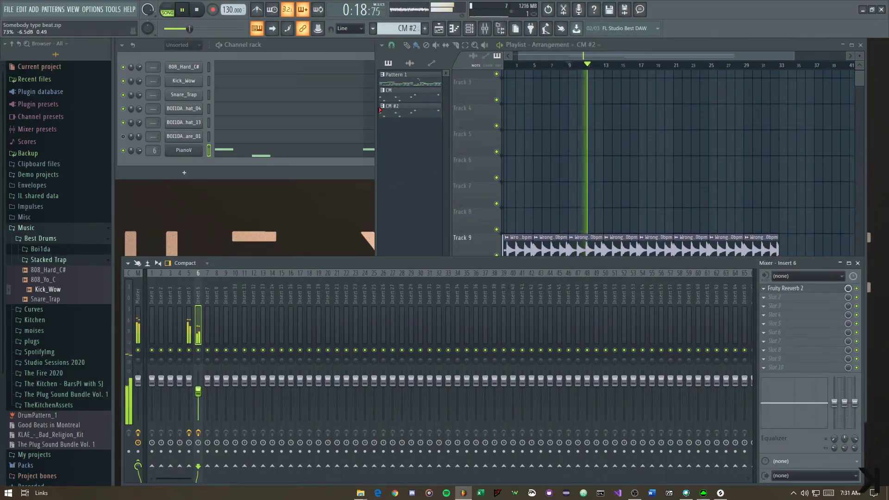
# Play the arrangement to review the counter-melody against the drums and piano, stop playback and examine the clip endings at bar 33
pyautogui.middleClick(667, 139)
pyautogui.scroll(-1, 639, 243)
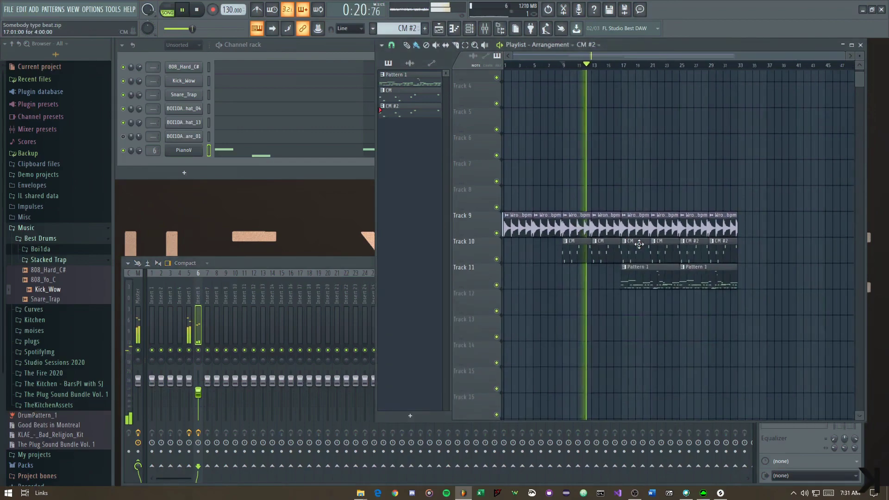
pyautogui.scroll(4, 585, 246)
pyautogui.scroll(3, 715, 231)
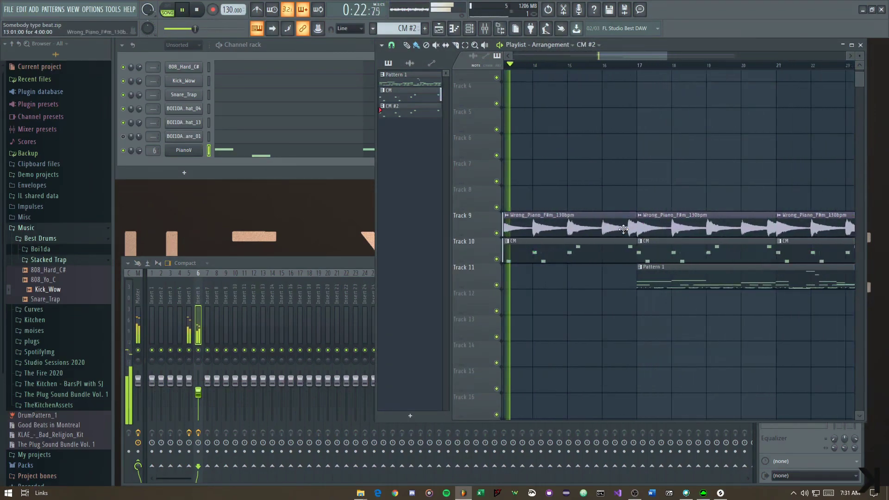
pyautogui.scroll(-2, 588, 237)
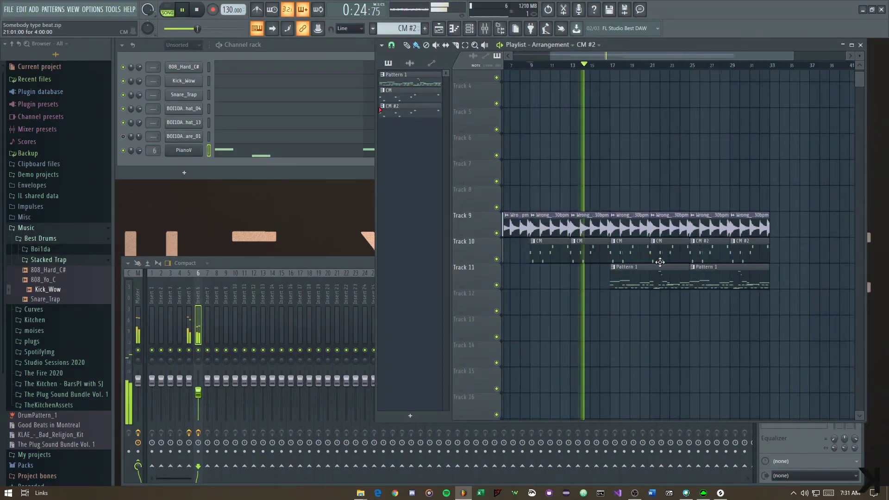
pyautogui.scroll(-2, 710, 198)
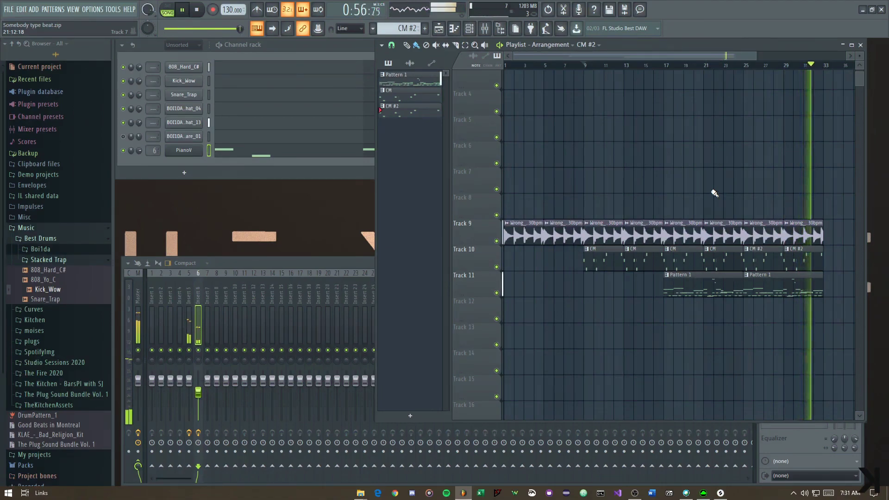
pyautogui.moveTo(832, 234); pyautogui.dragTo(762, 212)
pyautogui.scroll(6, 764, 215)
pyautogui.press('space')
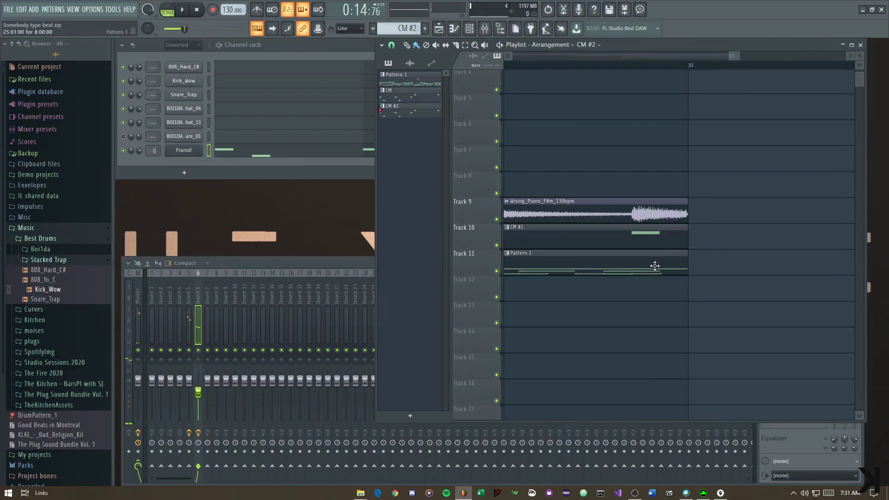